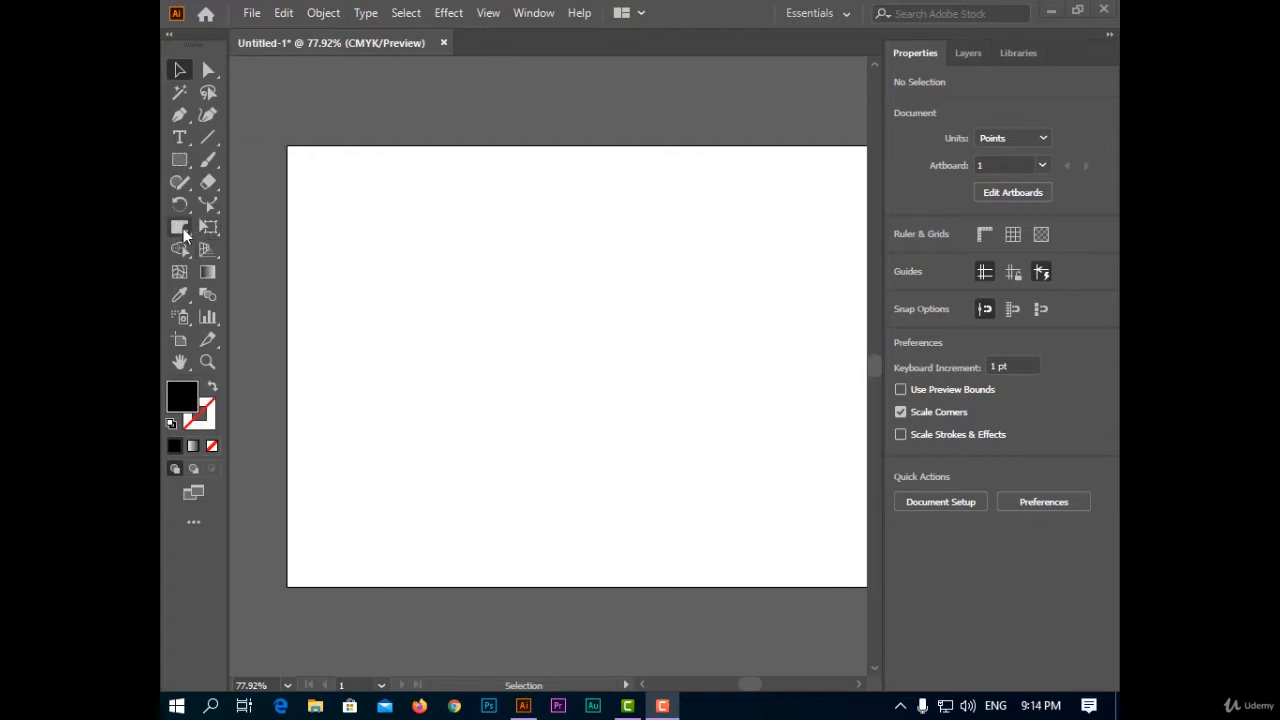
# - Draw a black rectangle about 271 × 90 pt in the upper part of the artboard with the Rectangle tool
pyautogui.click(182, 230)
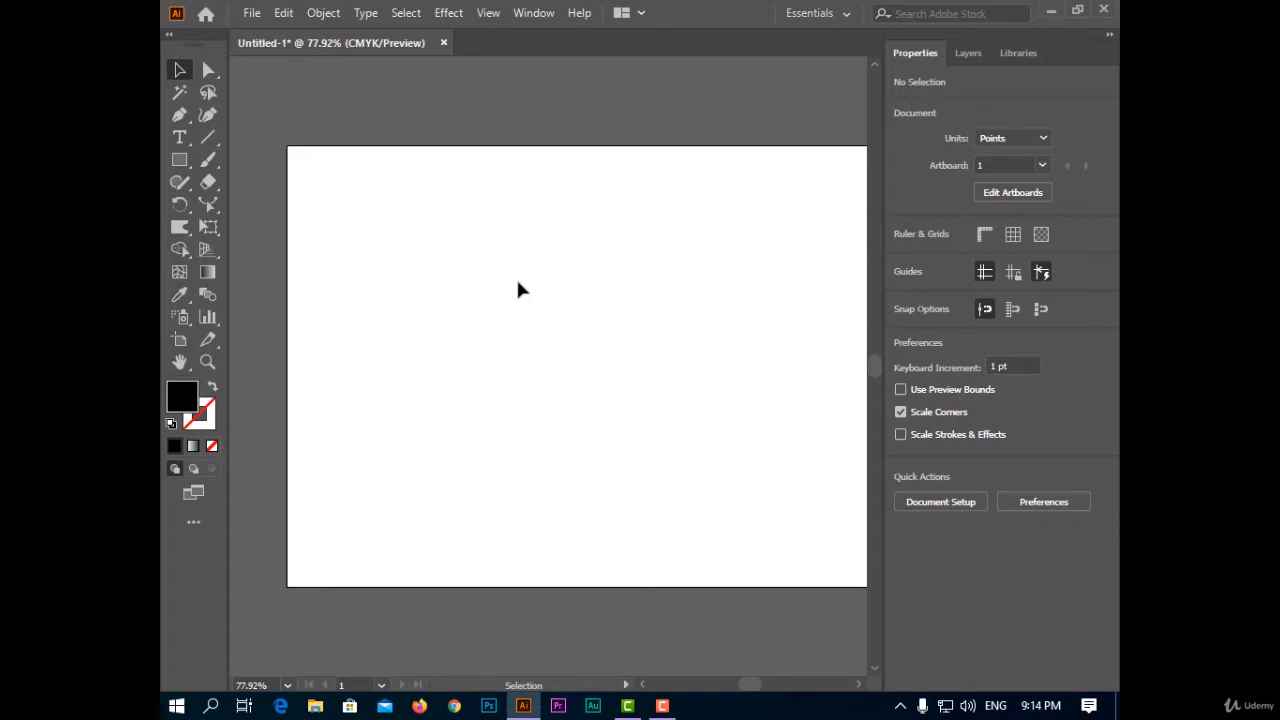
pyautogui.hotkey('ctrl', '0')
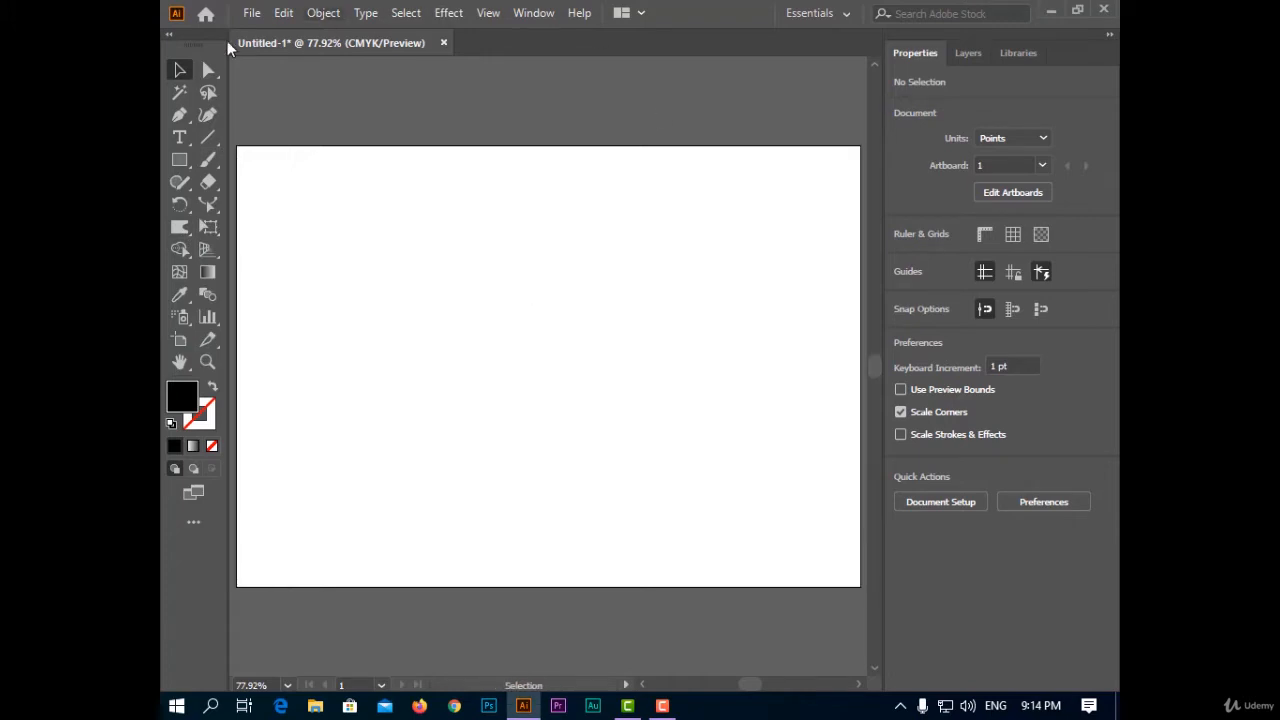
pyautogui.click(181, 166)
pyautogui.click(213, 162)
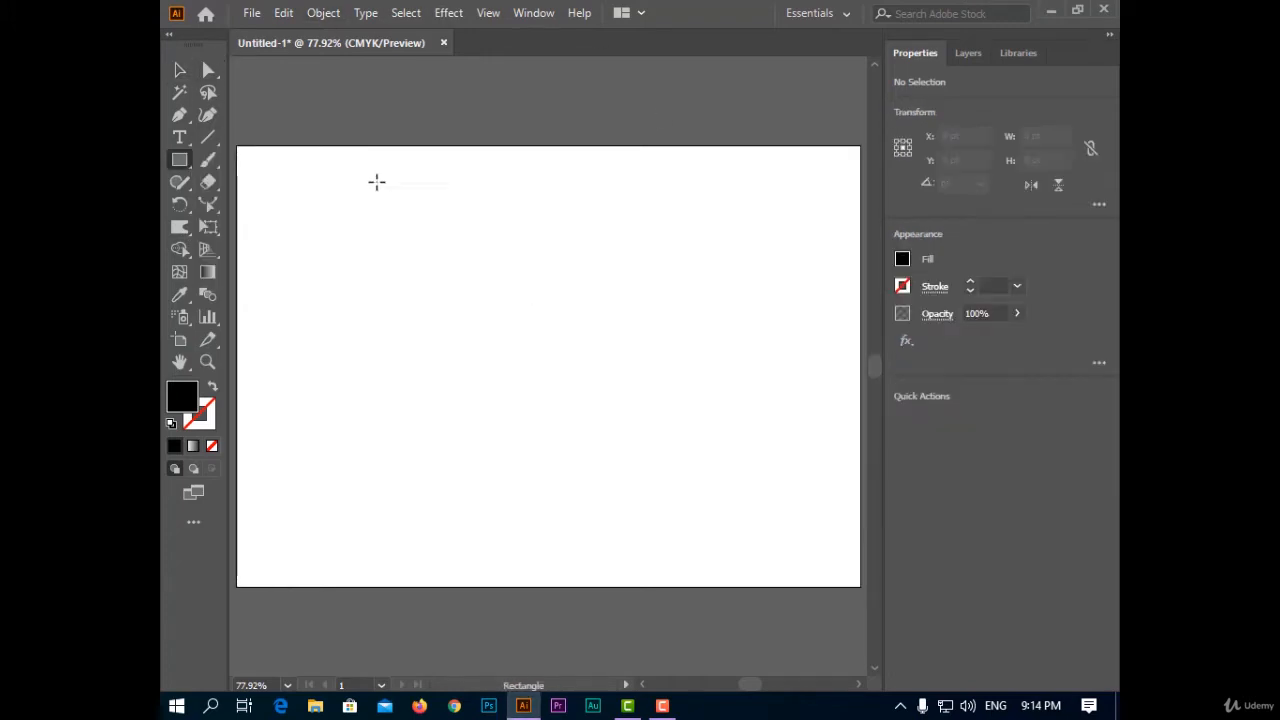
pyautogui.moveTo(337, 175); pyautogui.dragTo(537, 240)
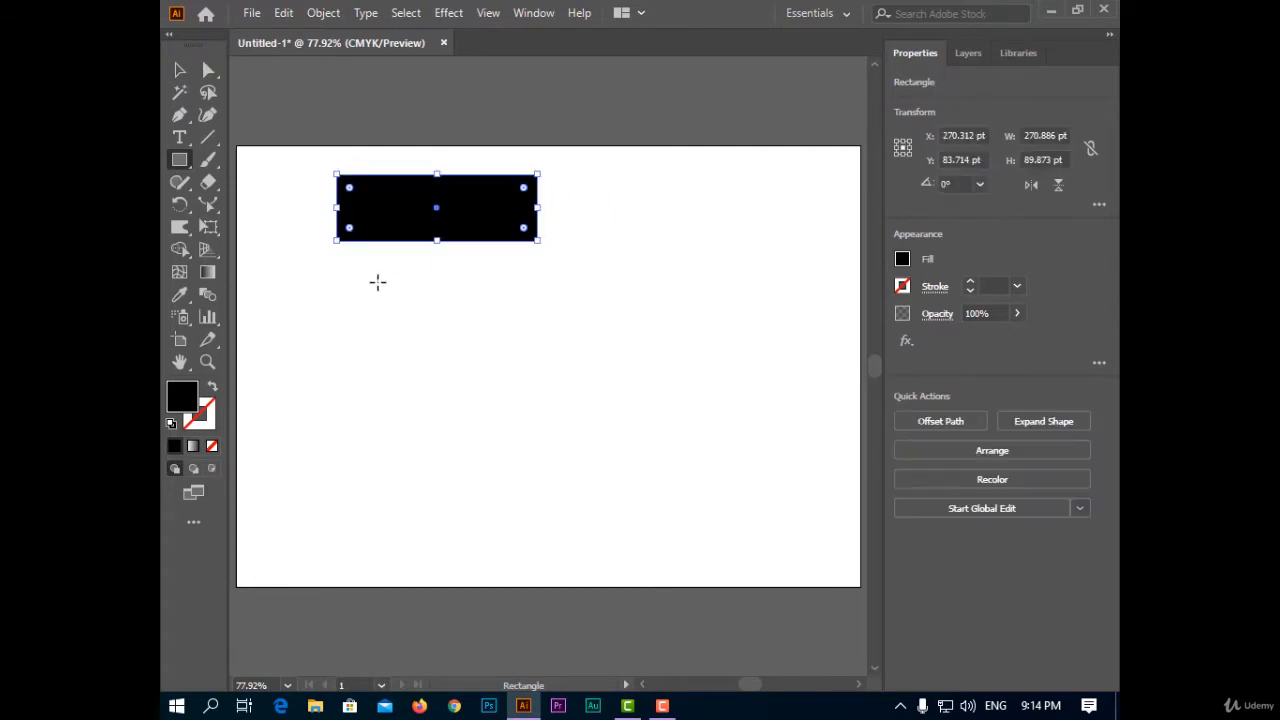
pyautogui.moveTo(343, 276); pyautogui.dragTo(548, 353)
pyautogui.hotkey('ctrl', 'z')
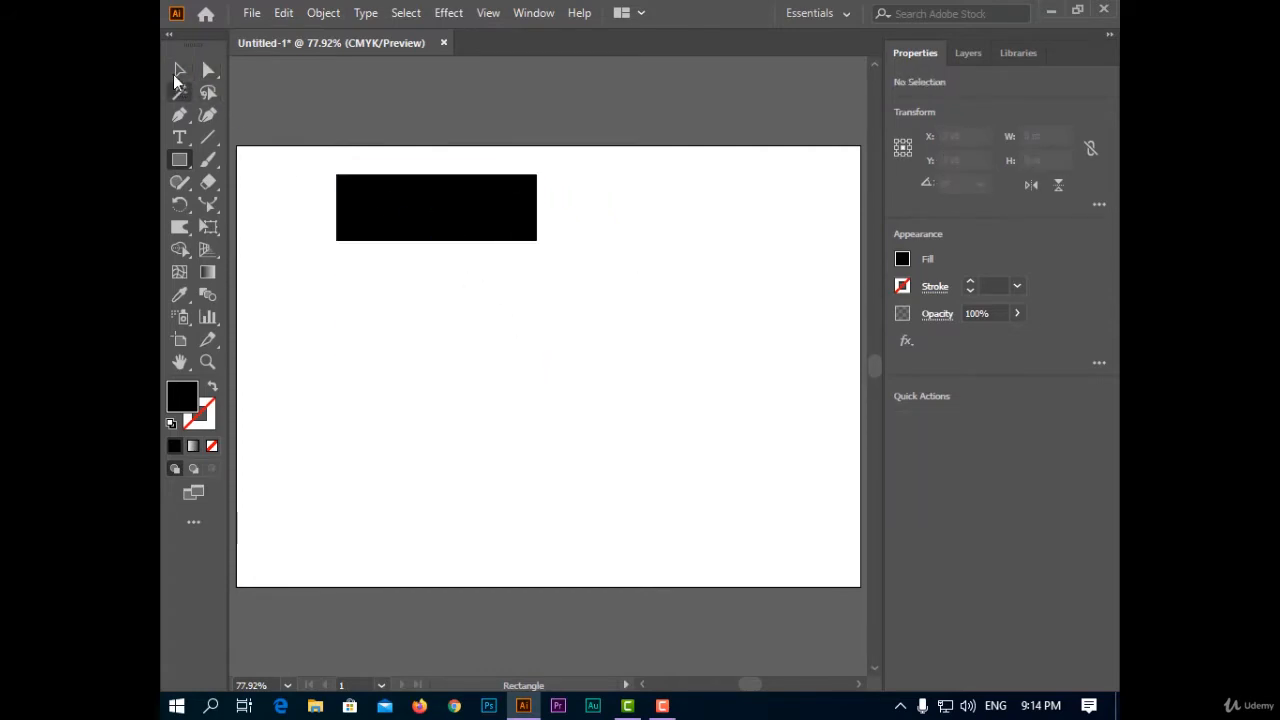
# - Duplicate the rectangle in place and move the copy straight down until it sits directly beneath the original
pyautogui.click(179, 70)
pyautogui.click(459, 210)
pyautogui.click(283, 12)
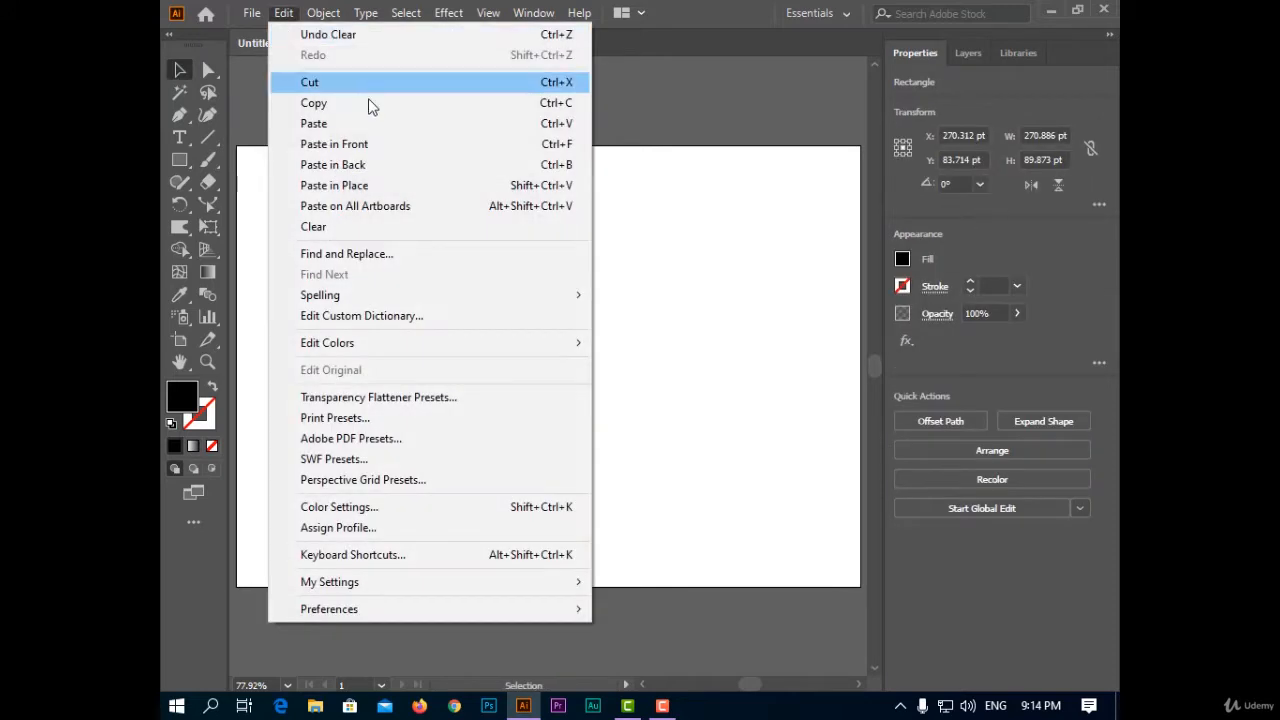
pyautogui.click(370, 103)
pyautogui.click(283, 12)
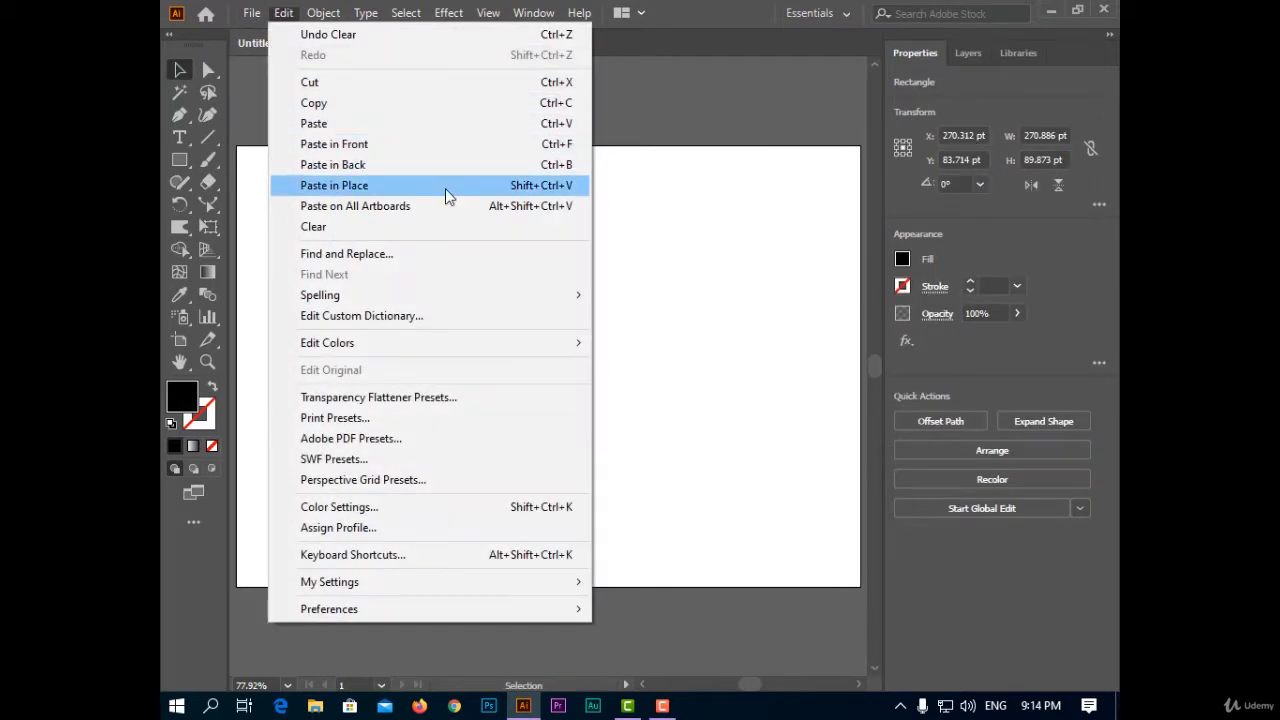
pyautogui.click(445, 188)
pyautogui.press('Down')
pyautogui.press('Down')
pyautogui.press('Down')
pyautogui.press('Down')
pyautogui.press('Down')
pyautogui.press('Down')
pyautogui.press('Down')
pyautogui.press('Down')
pyautogui.press('Down')
pyautogui.press('Down')
pyautogui.press('Down')
pyautogui.press('Down')
pyautogui.press('Down')
pyautogui.press('Down')
pyautogui.press('Down')
pyautogui.press('Down')
pyautogui.press('Down')
pyautogui.press('Down')
pyautogui.press('Down')
pyautogui.press('Down')
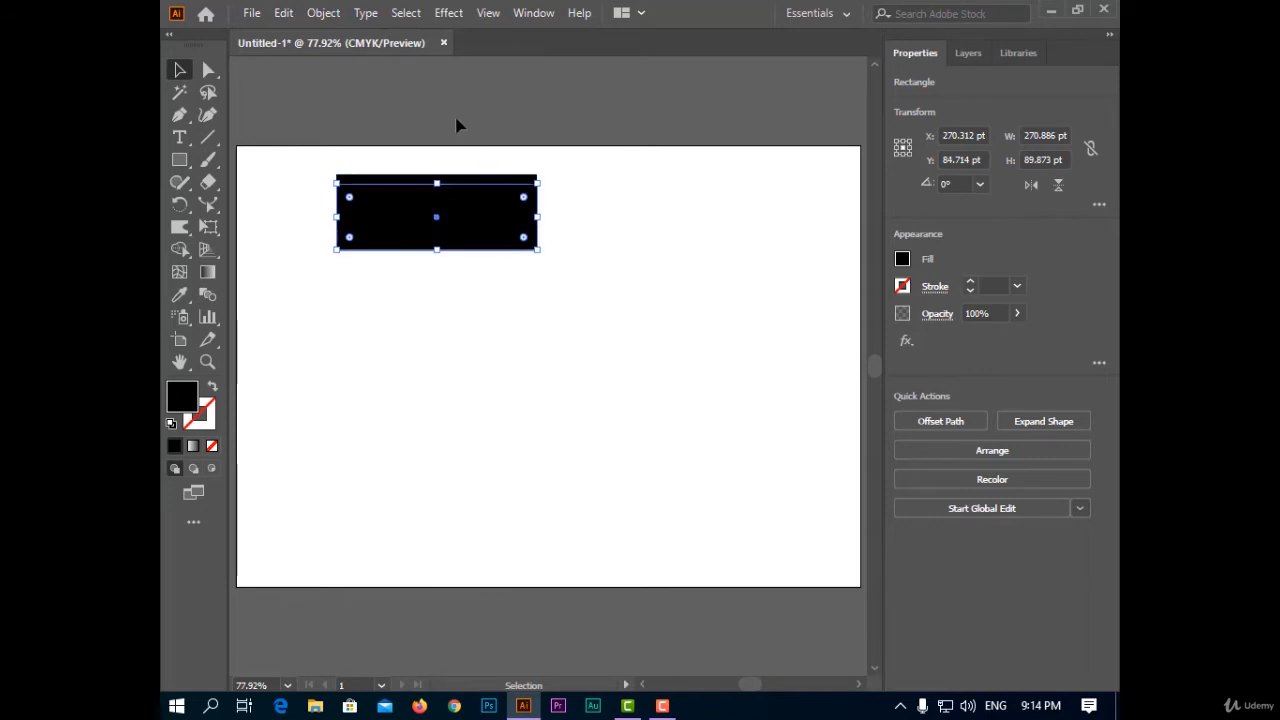
pyautogui.press('Down')
pyautogui.press('Down')
pyautogui.press('Down')
pyautogui.press('Down')
pyautogui.press('Down')
pyautogui.press('Down')
pyautogui.press('Down')
pyautogui.press('Down')
pyautogui.press('Down')
pyautogui.press('Down')
pyautogui.press('Down')
pyautogui.press('Down')
pyautogui.press('Down')
pyautogui.press('Down')
pyautogui.press('Down')
pyautogui.press('Down')
pyautogui.press('Down')
pyautogui.press('Down')
pyautogui.press('Down')
pyautogui.press('Down')
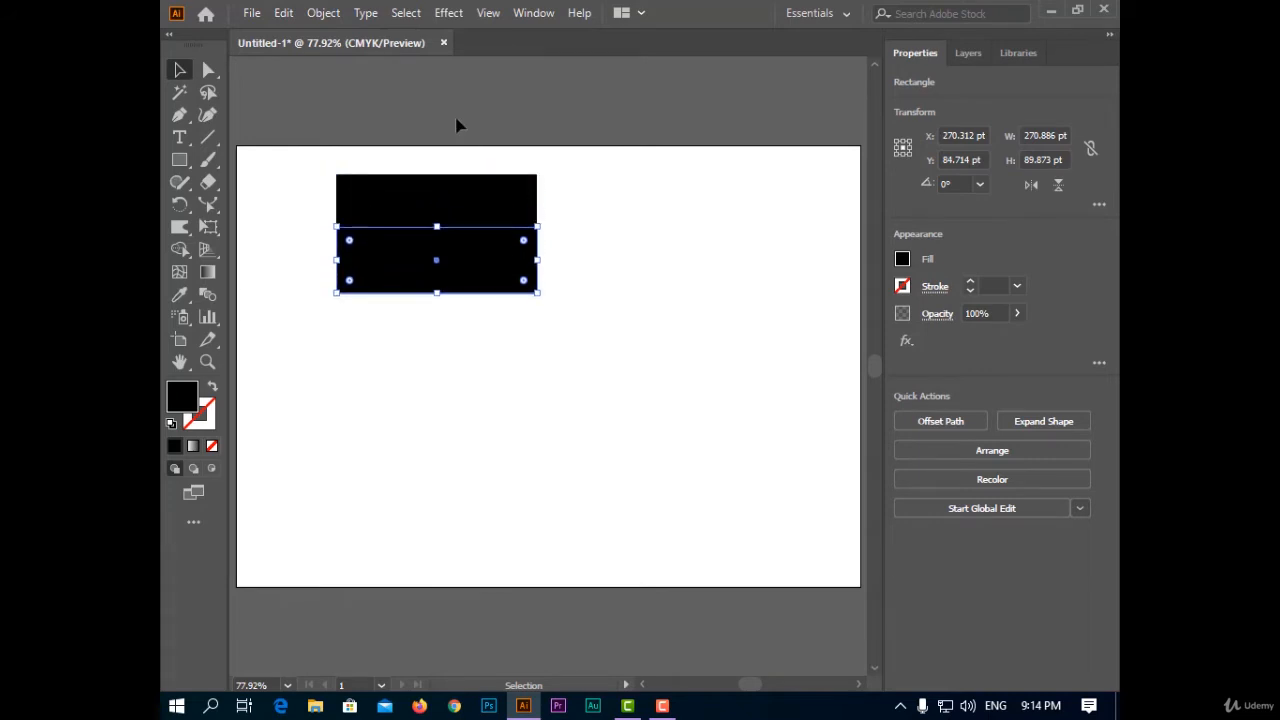
pyautogui.moveTo(469, 276)
pyautogui.mouseDown()
pyautogui.moveTo(477, 314)
pyautogui.moveTo(475, 273)
pyautogui.mouseUp()
# - Paste three more copies of the rectangle and align them one below another to form a stack of five
pyautogui.hotkey('ctrl', 'v')
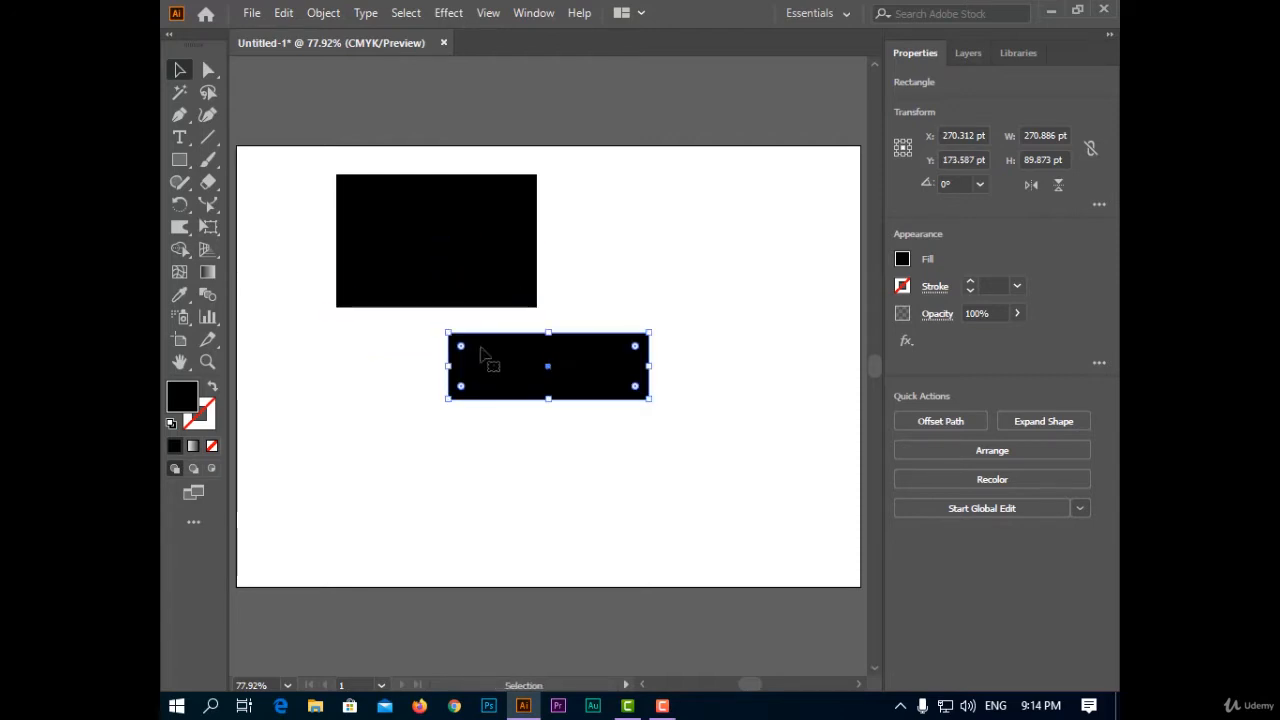
pyautogui.moveTo(500, 366); pyautogui.dragTo(406, 337)
pyautogui.hotkey('ctrl', 'z')
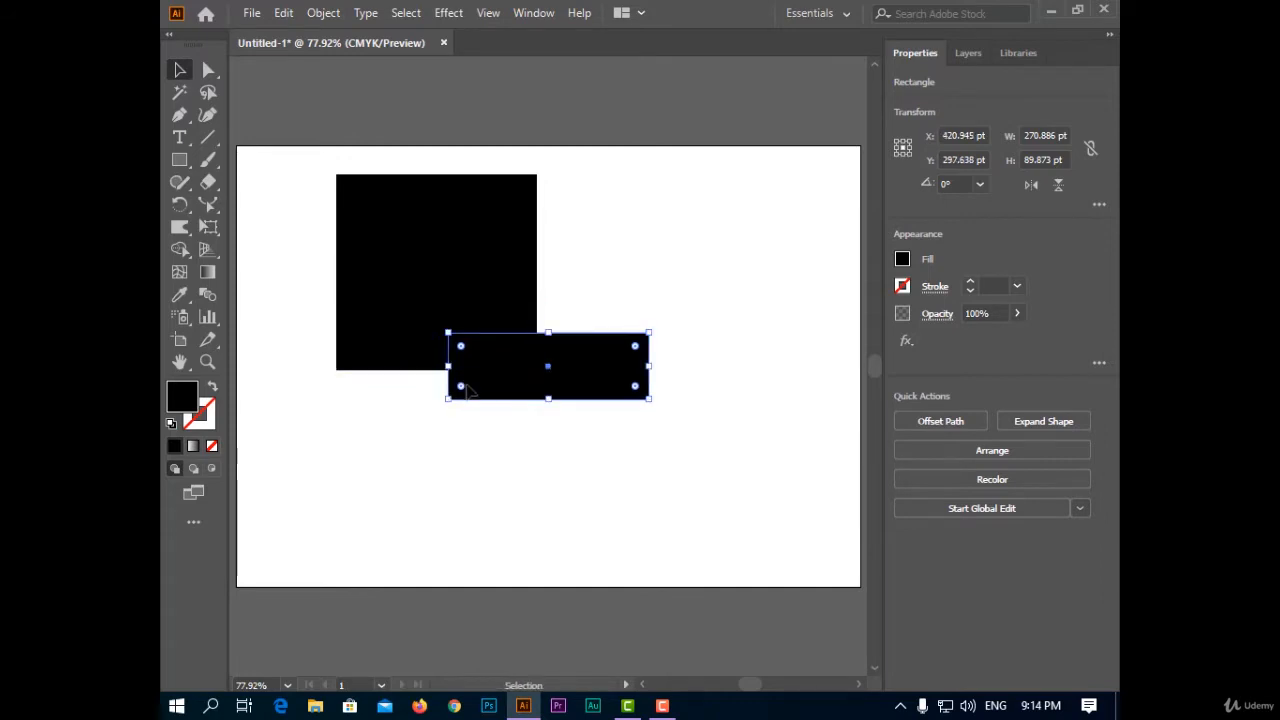
pyautogui.moveTo(467, 391); pyautogui.dragTo(393, 405)
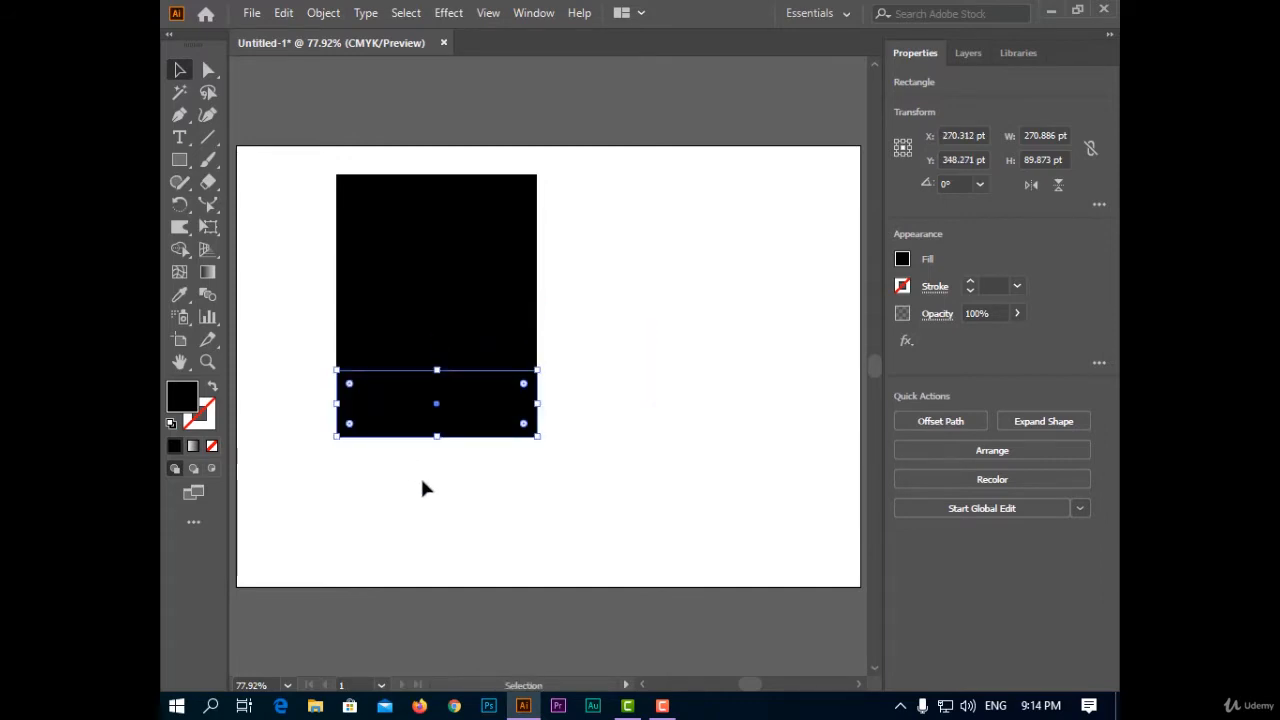
pyautogui.hotkey('ctrl', 'z')
pyautogui.moveTo(510, 394); pyautogui.dragTo(407, 492)
pyautogui.click(674, 429)
# - Fill the topmost rectangle with red FF0000
pyautogui.click(494, 223)
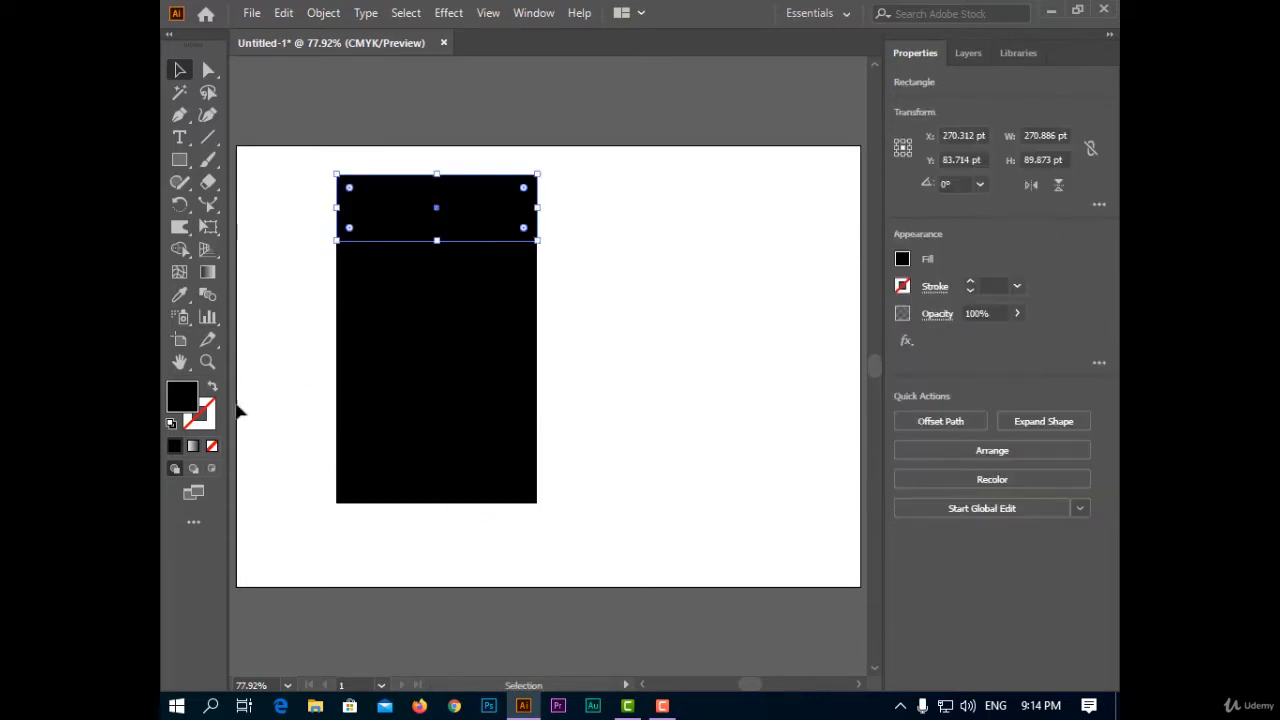
pyautogui.doubleClick(182, 400)
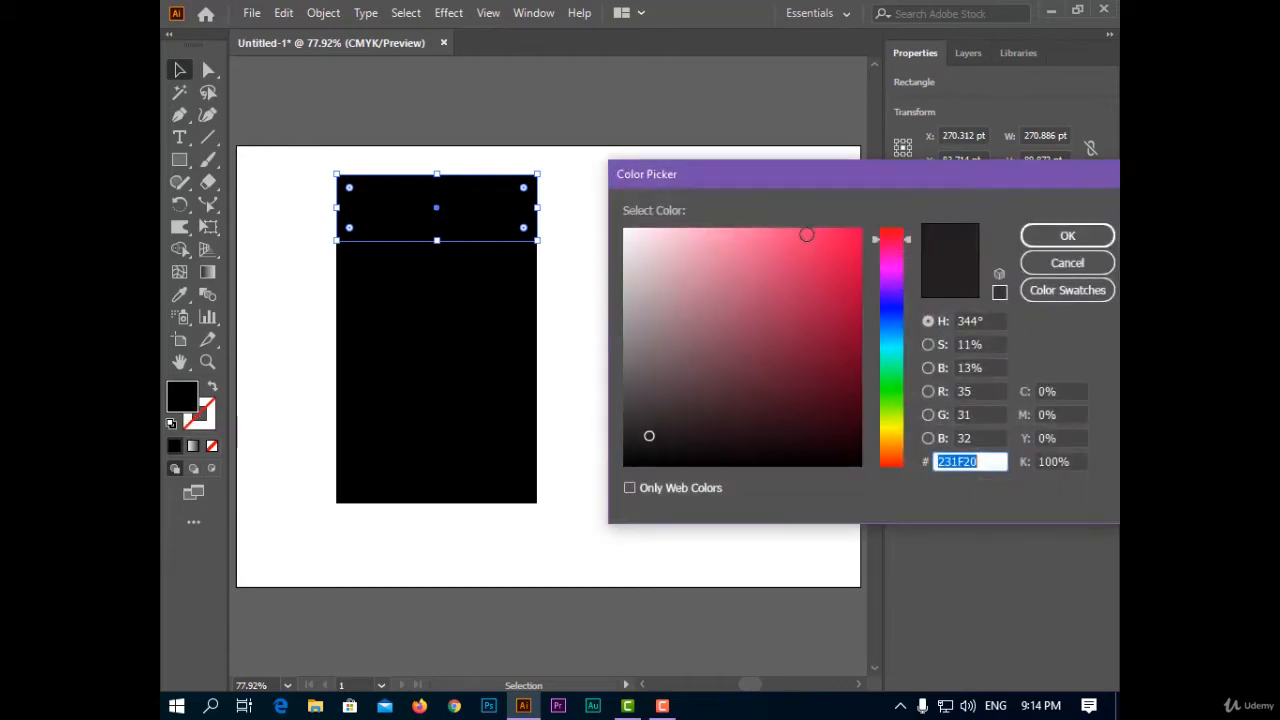
pyautogui.write('FF0000')
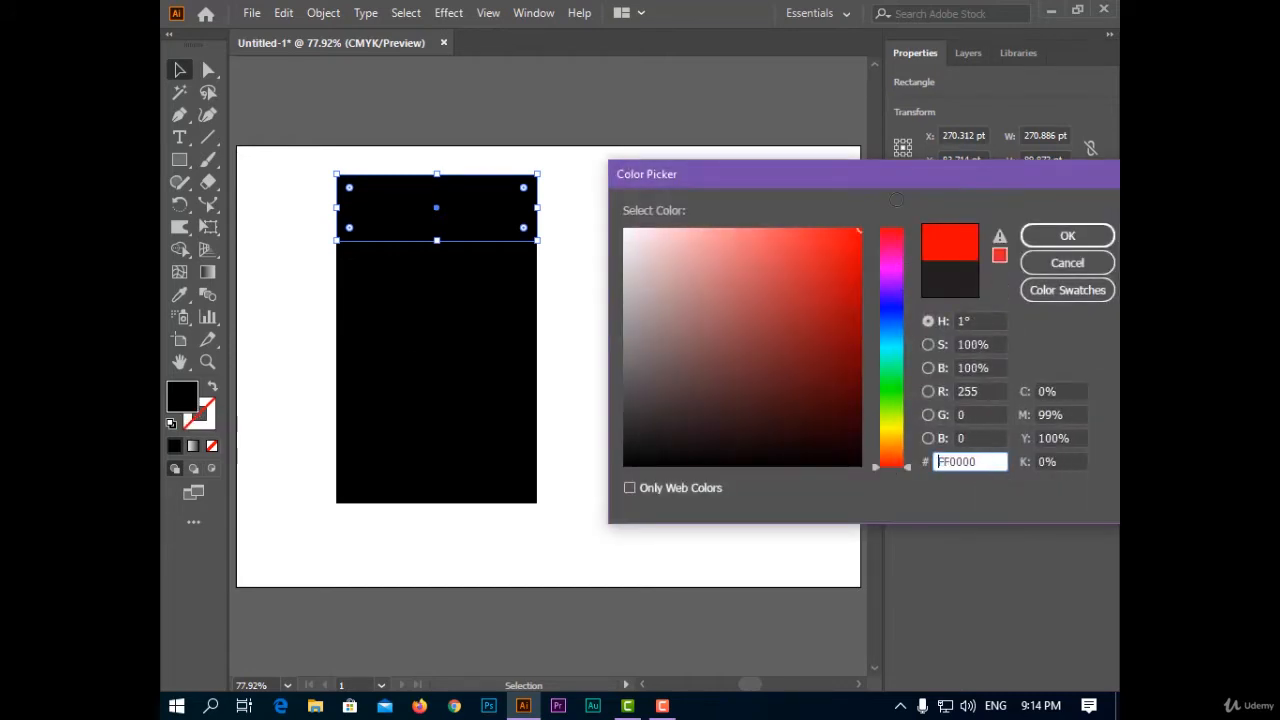
pyautogui.click(1049, 236)
# - Fill the second rectangle from the top with bright yellow
pyautogui.click(480, 262)
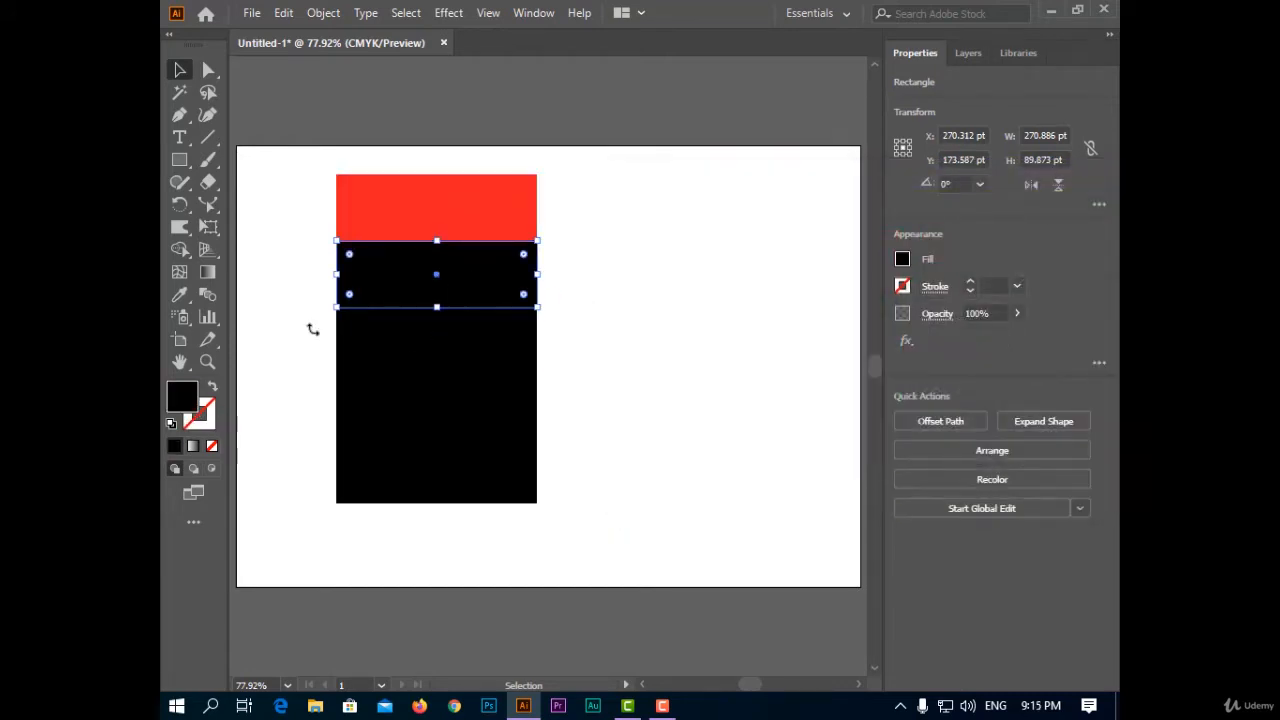
pyautogui.doubleClick(182, 400)
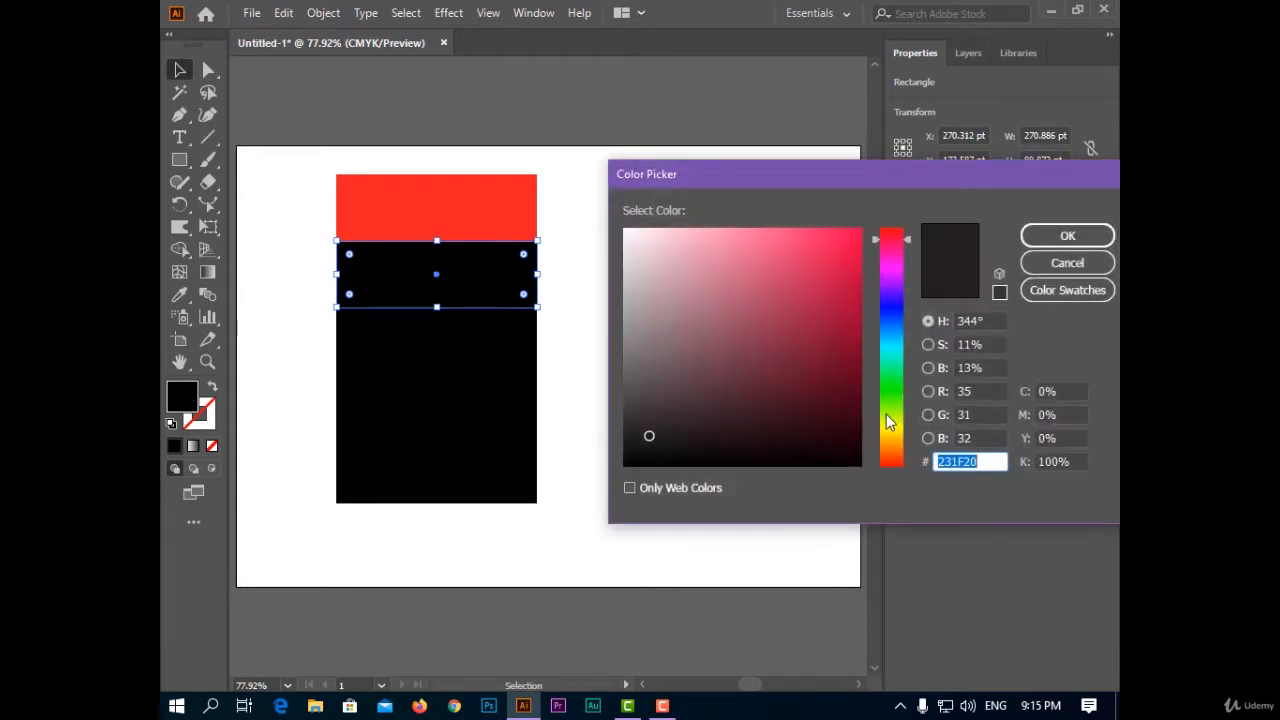
pyautogui.click(890, 437)
pyautogui.click(840, 251)
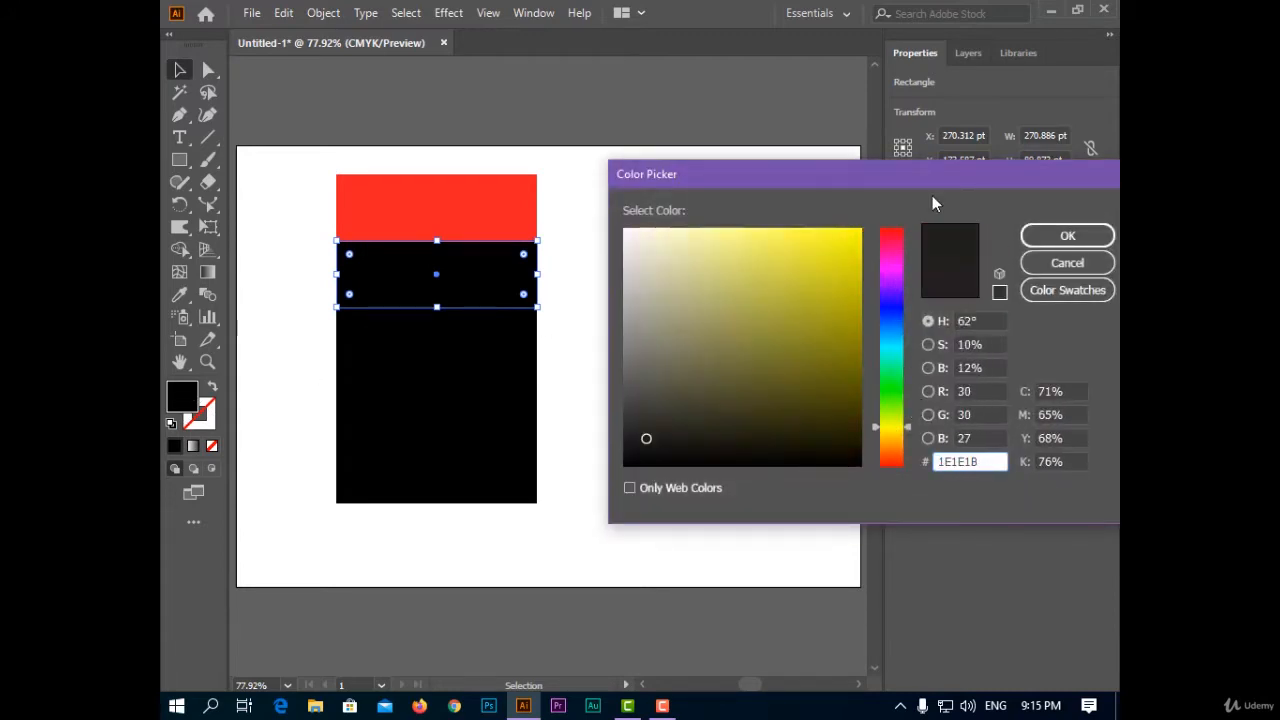
pyautogui.click(851, 236)
pyautogui.click(1066, 235)
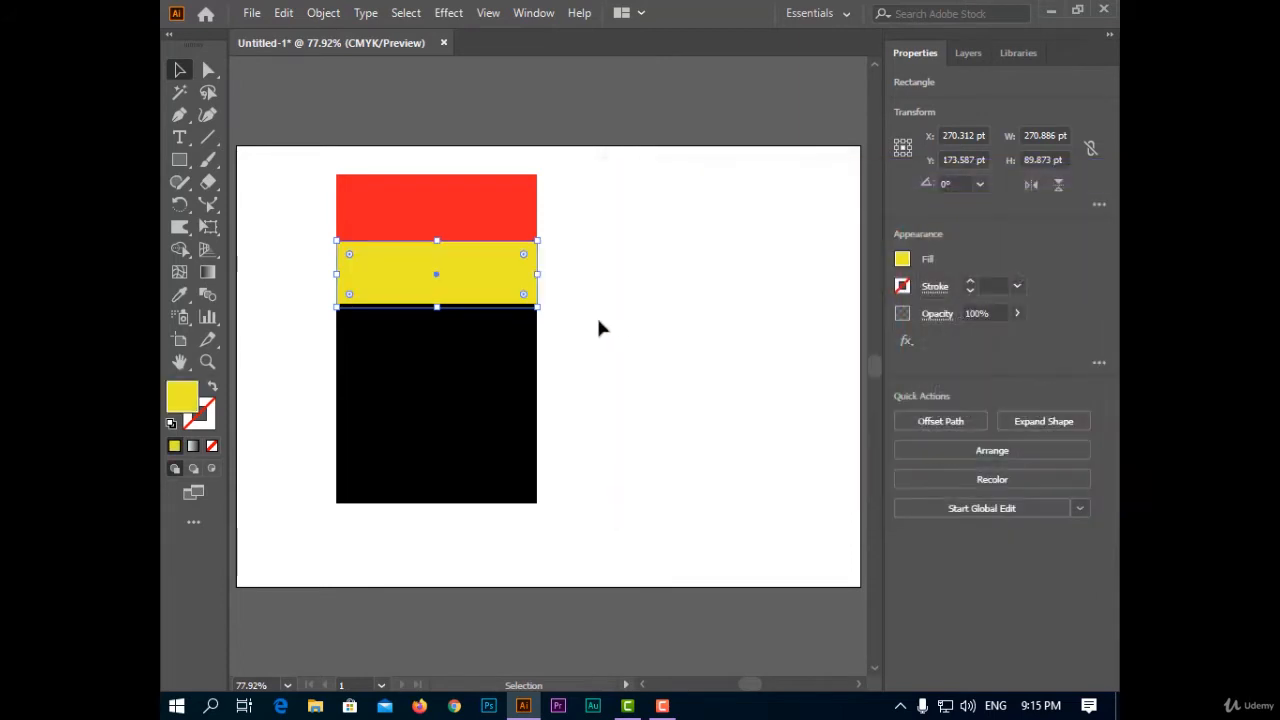
# - Fill the third rectangle from the top with green 00FF1E
pyautogui.click(501, 329)
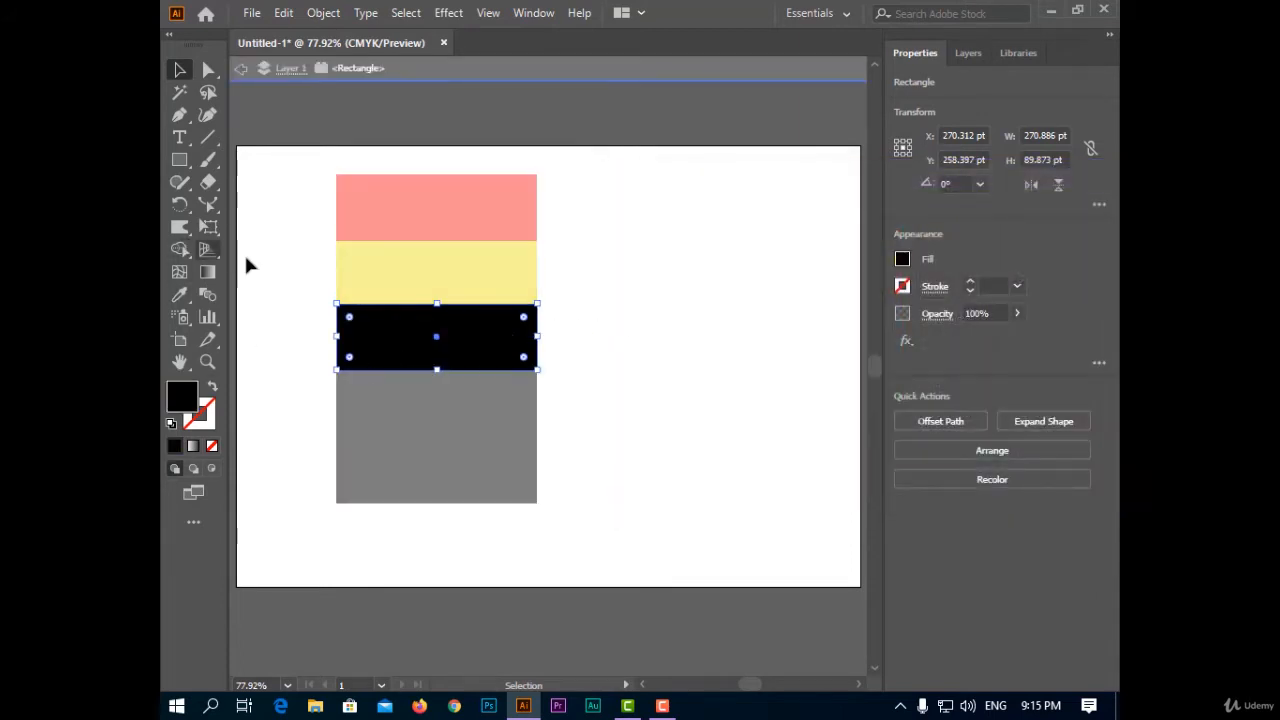
pyautogui.doubleClick(283, 397)
pyautogui.doubleClick(182, 400)
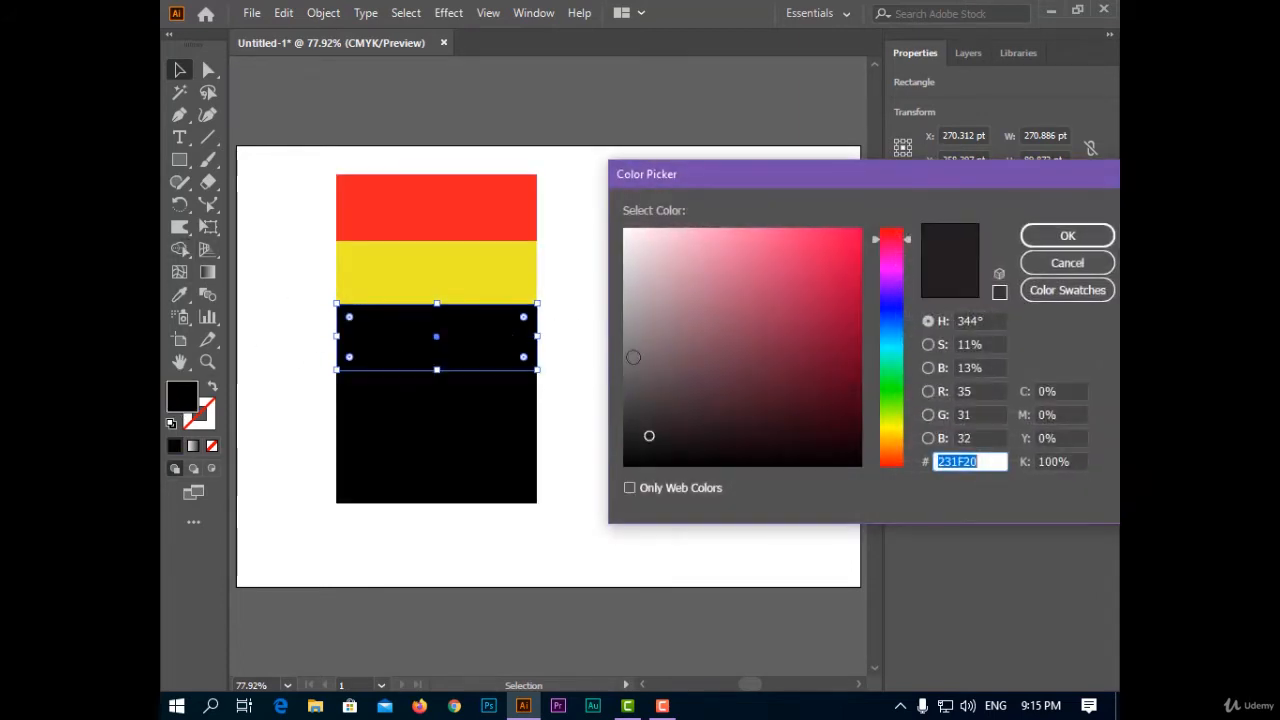
pyautogui.click(895, 312)
pyautogui.moveTo(845, 240); pyautogui.dragTo(871, 221)
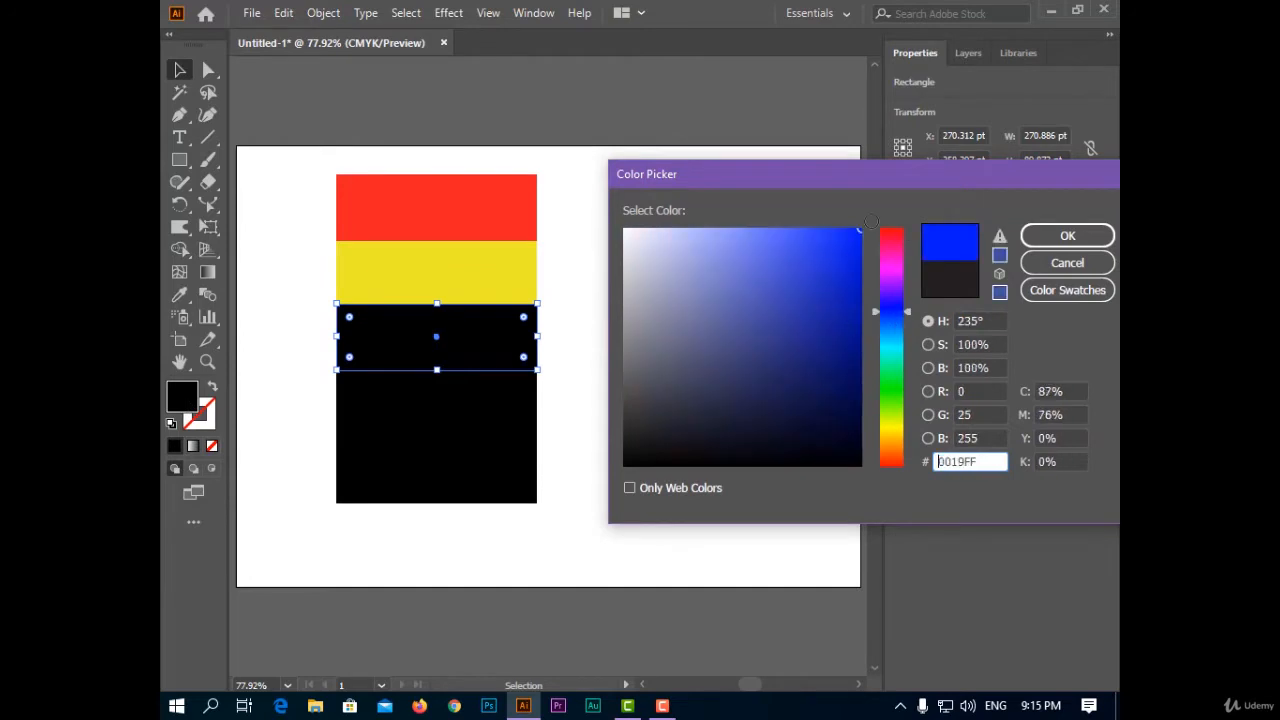
pyautogui.click(893, 385)
pyautogui.click(1067, 235)
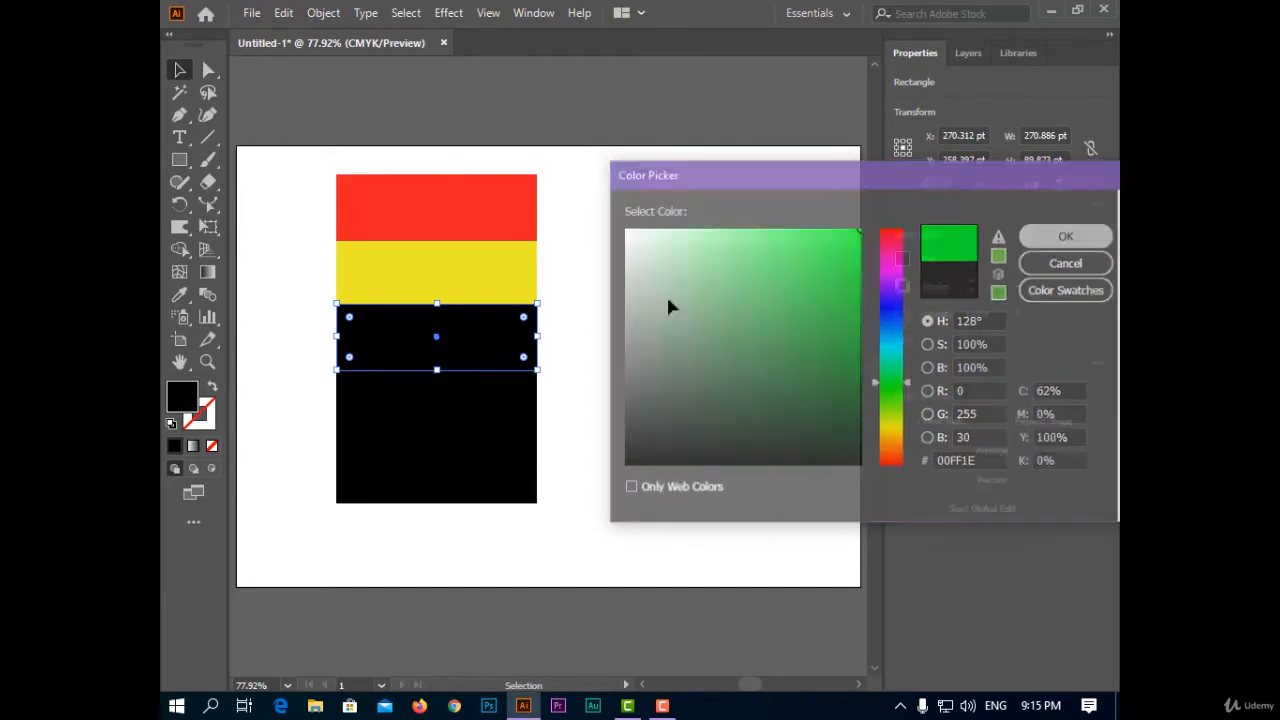
# - Fill the fourth rectangle from the top with blue 0000FF and change it to a darker, deeper blue
pyautogui.click(487, 393)
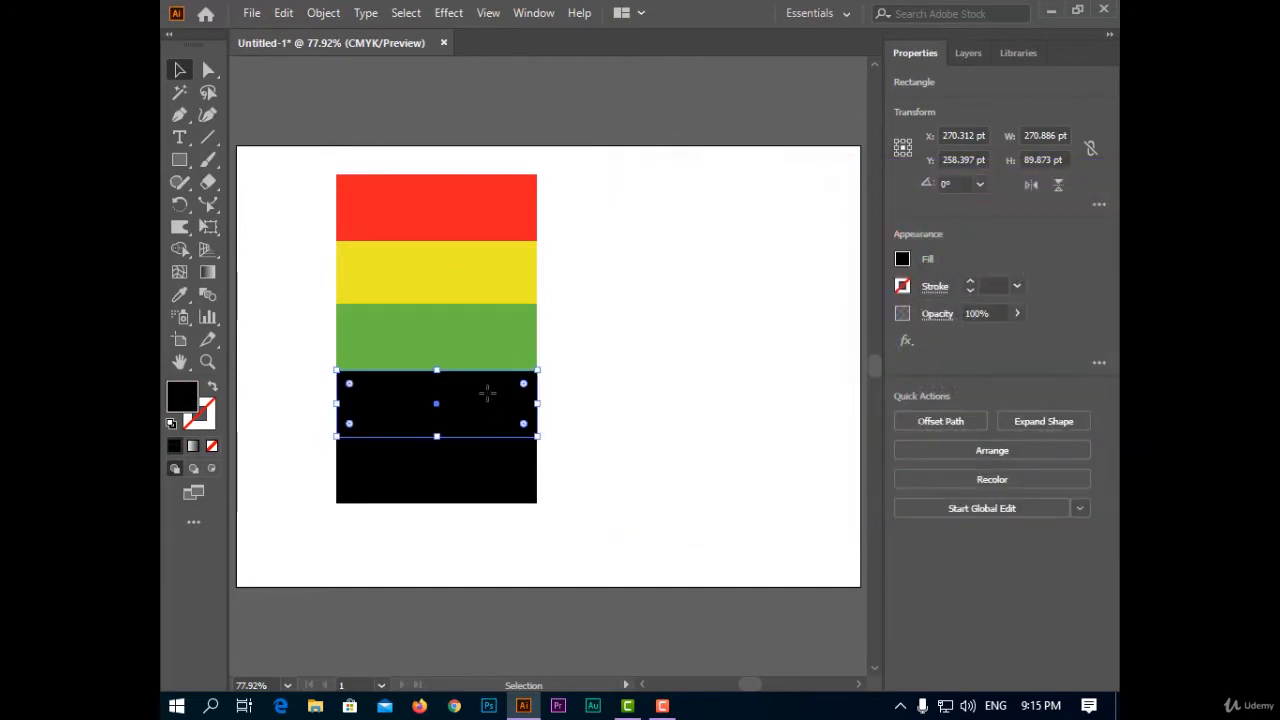
pyautogui.doubleClick(182, 396)
pyautogui.moveTo(893, 338); pyautogui.dragTo(888, 308)
pyautogui.moveTo(848, 270); pyautogui.dragTo(951, 218)
pyautogui.click(1062, 237)
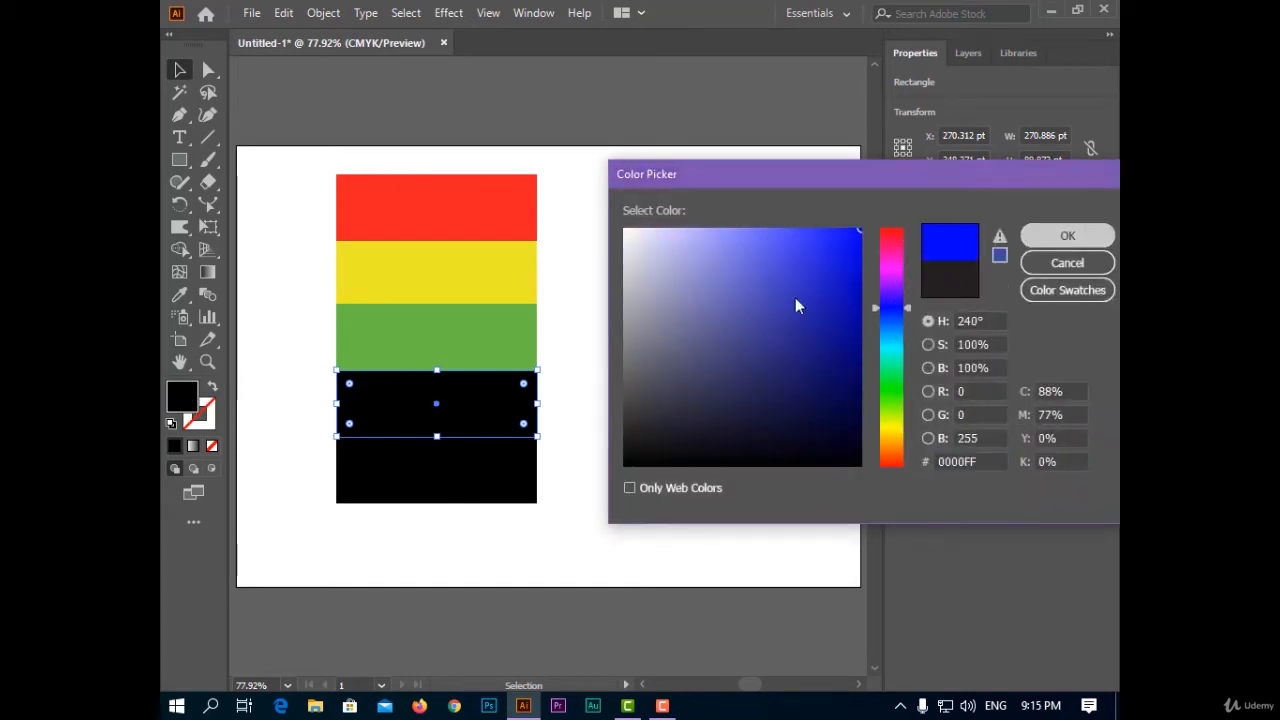
pyautogui.click(406, 478)
pyautogui.click(418, 418)
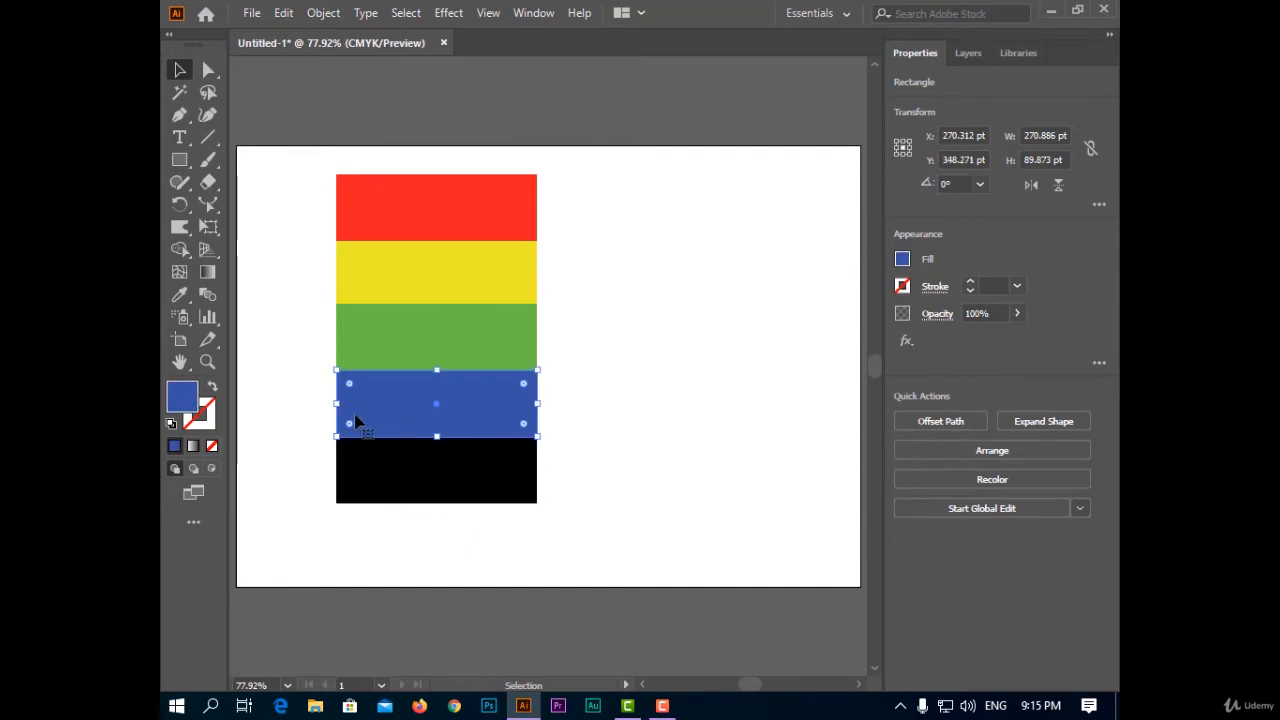
pyautogui.doubleClick(181, 399)
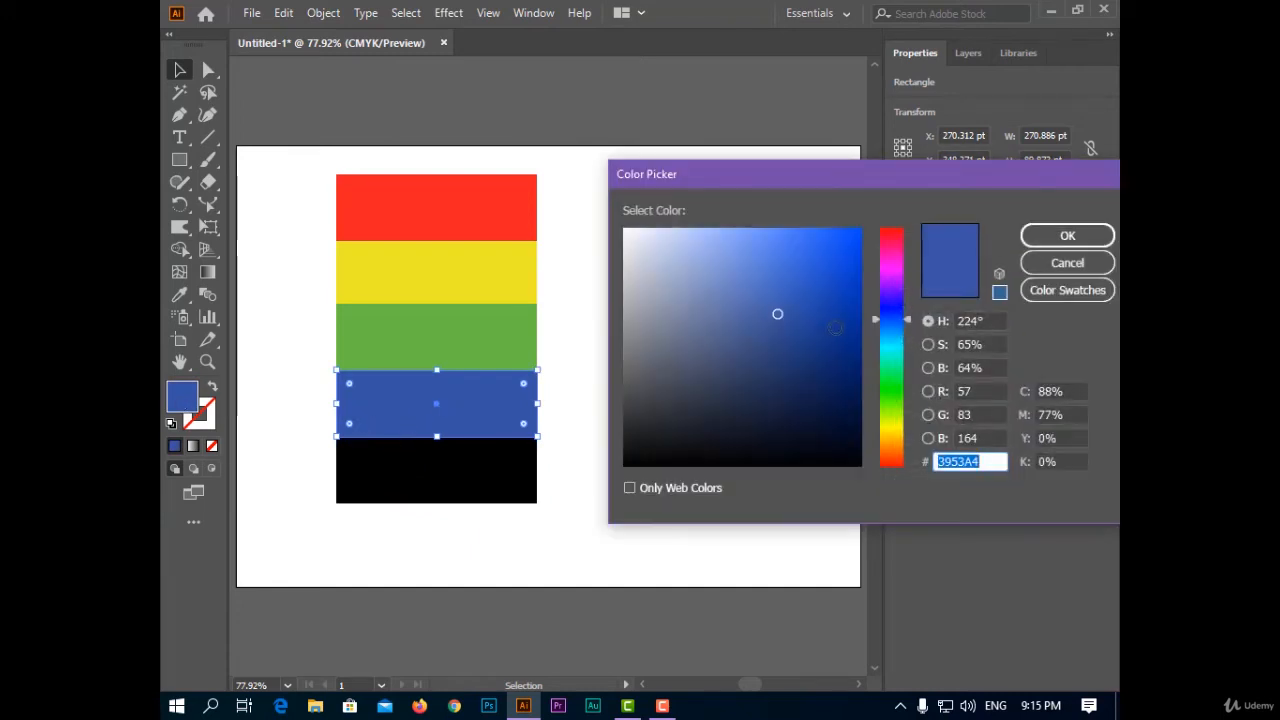
pyautogui.moveTo(835, 329); pyautogui.dragTo(859, 331)
pyautogui.click(1067, 235)
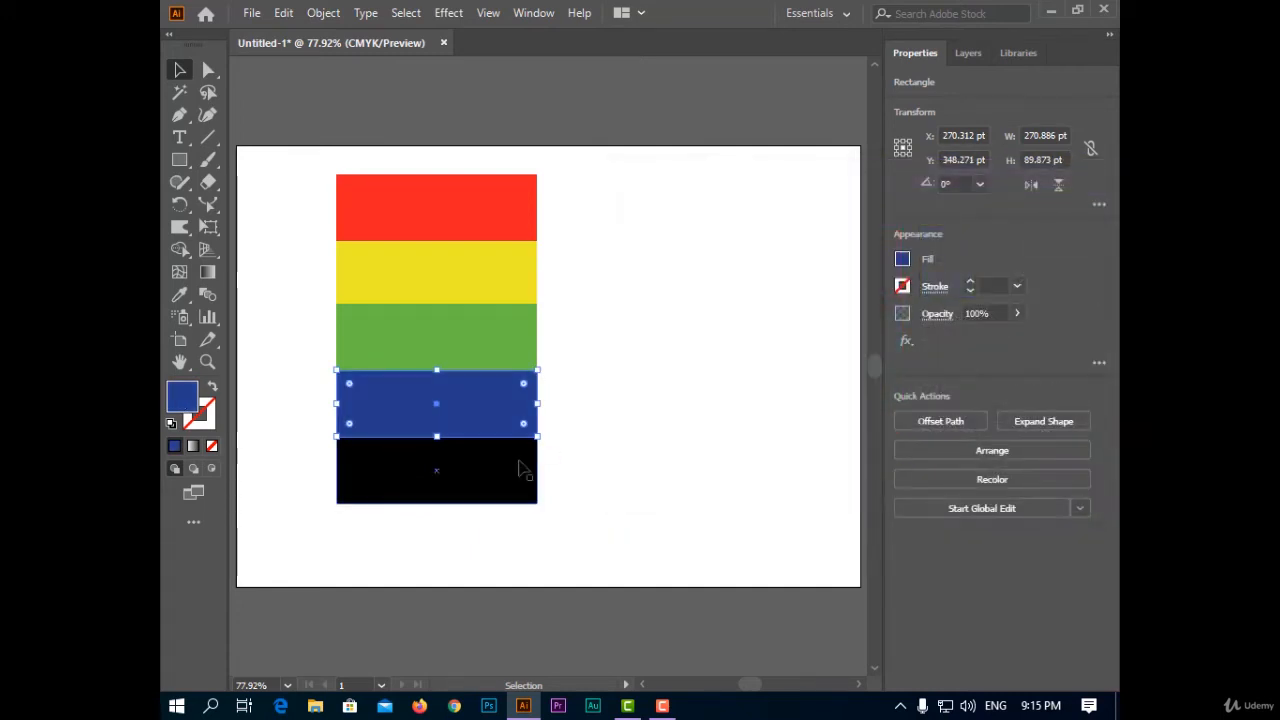
# - Fill the bottom rectangle of the stack with a dark purple and deselect it
pyautogui.click(522, 468)
pyautogui.doubleClick(181, 399)
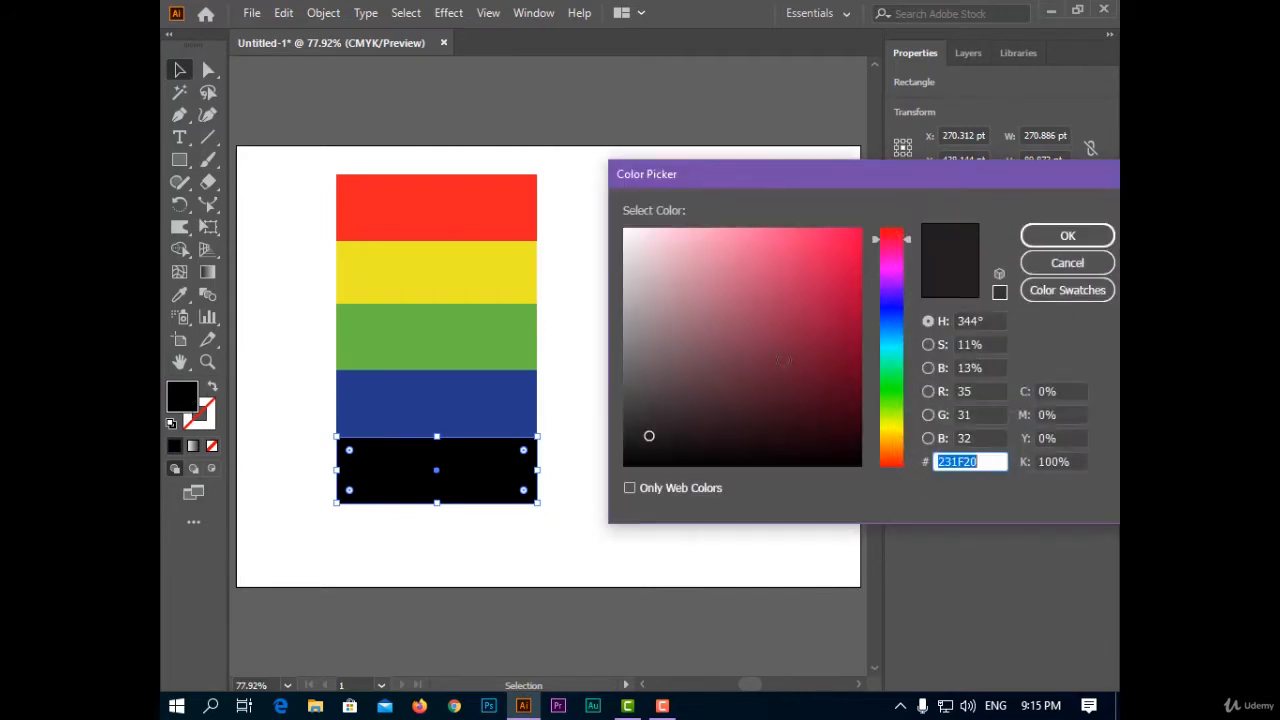
pyautogui.click(817, 357)
pyautogui.click(845, 376)
pyautogui.click(895, 464)
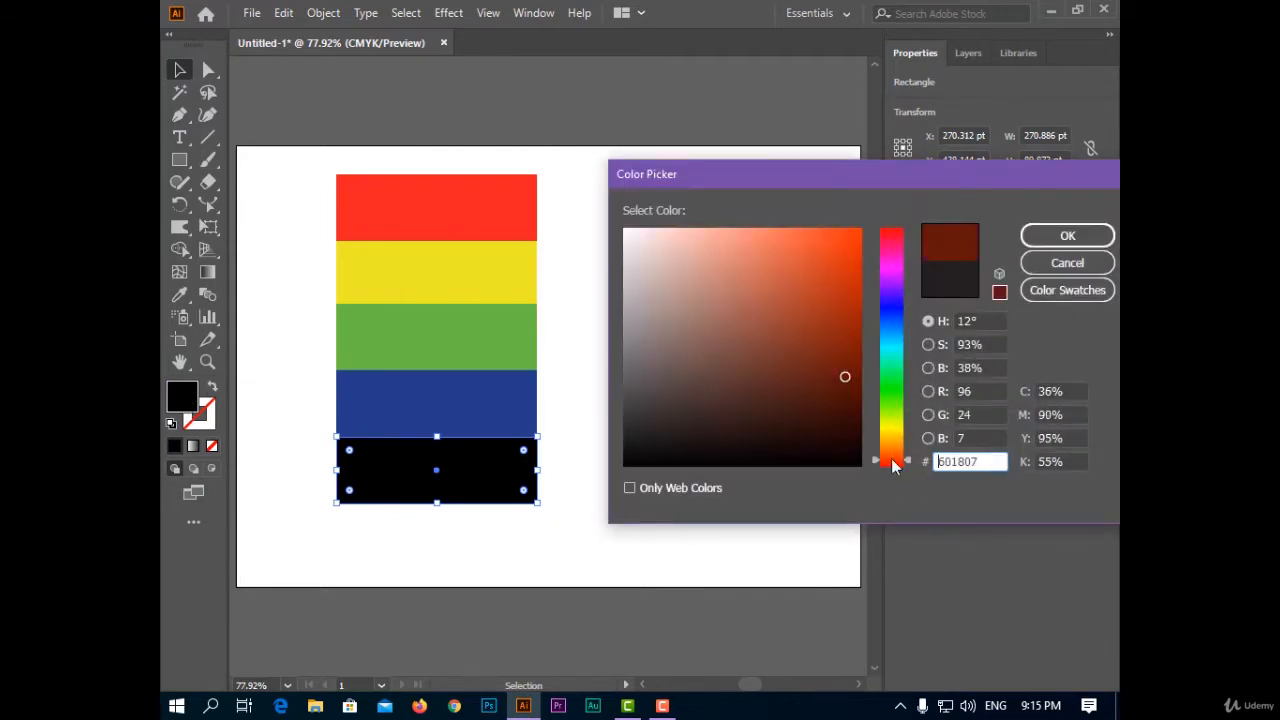
pyautogui.click(895, 278)
pyautogui.click(837, 295)
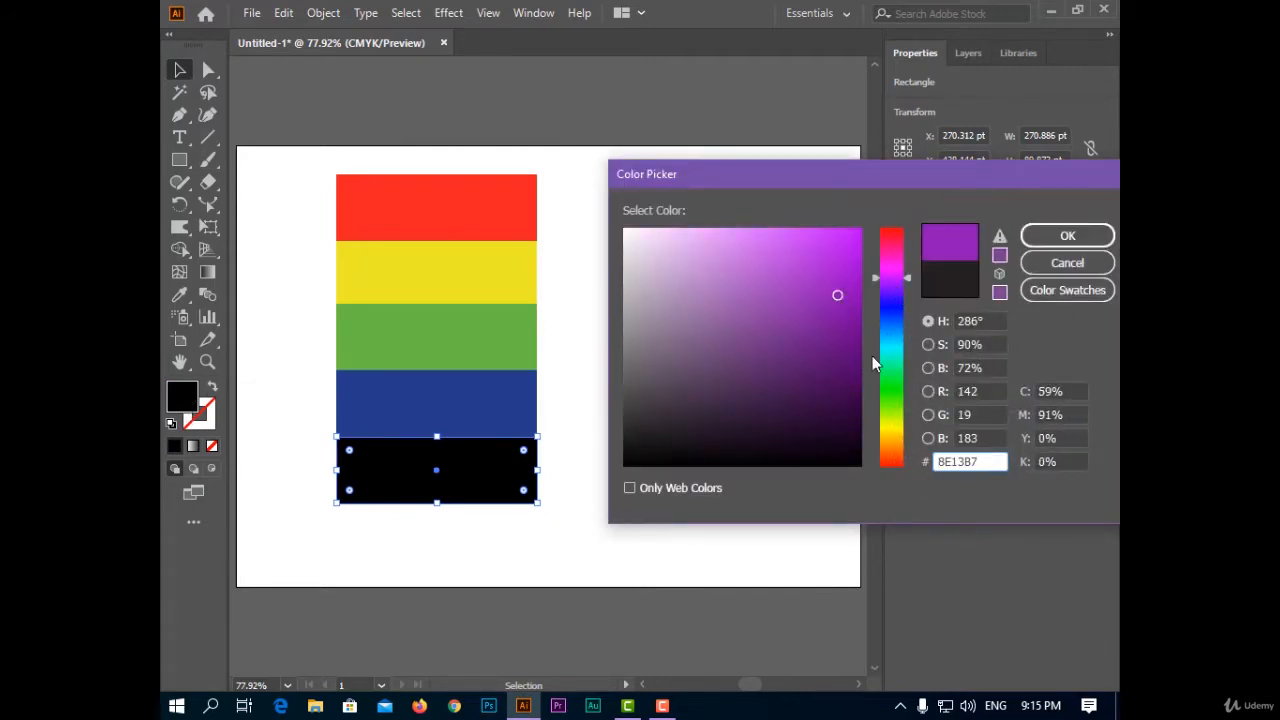
pyautogui.click(849, 352)
pyautogui.click(1062, 236)
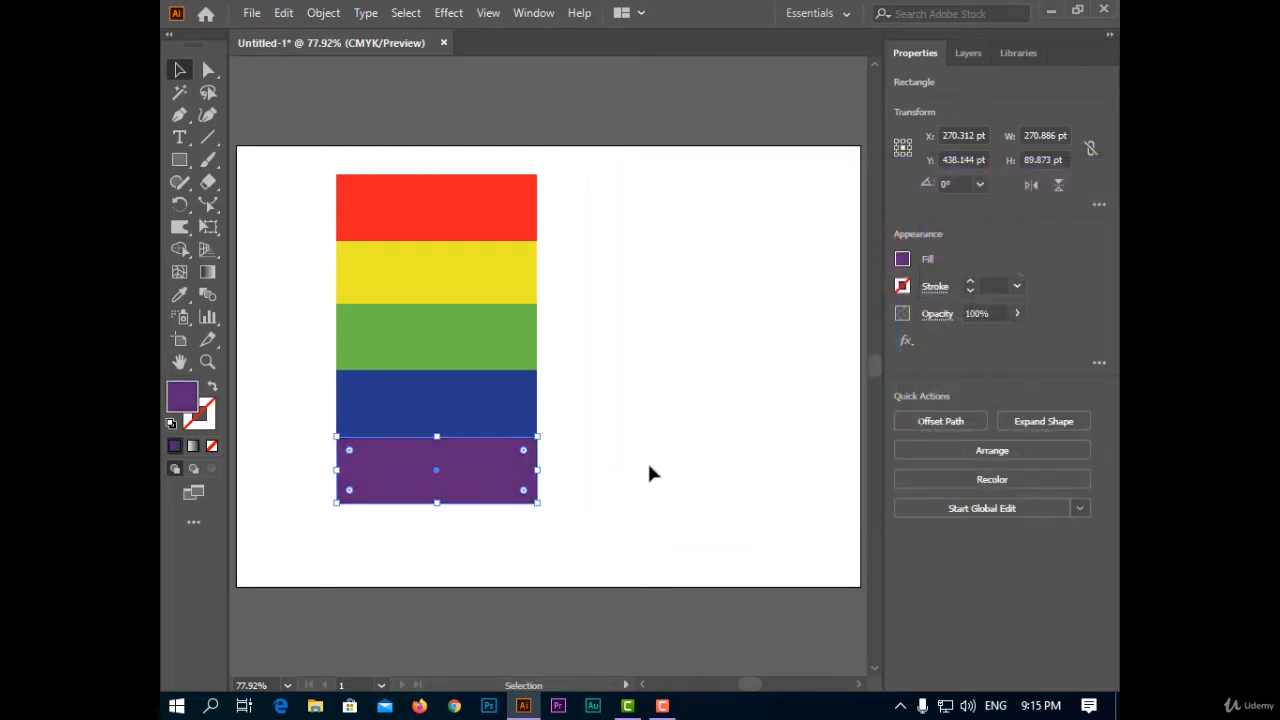
pyautogui.click(647, 462)
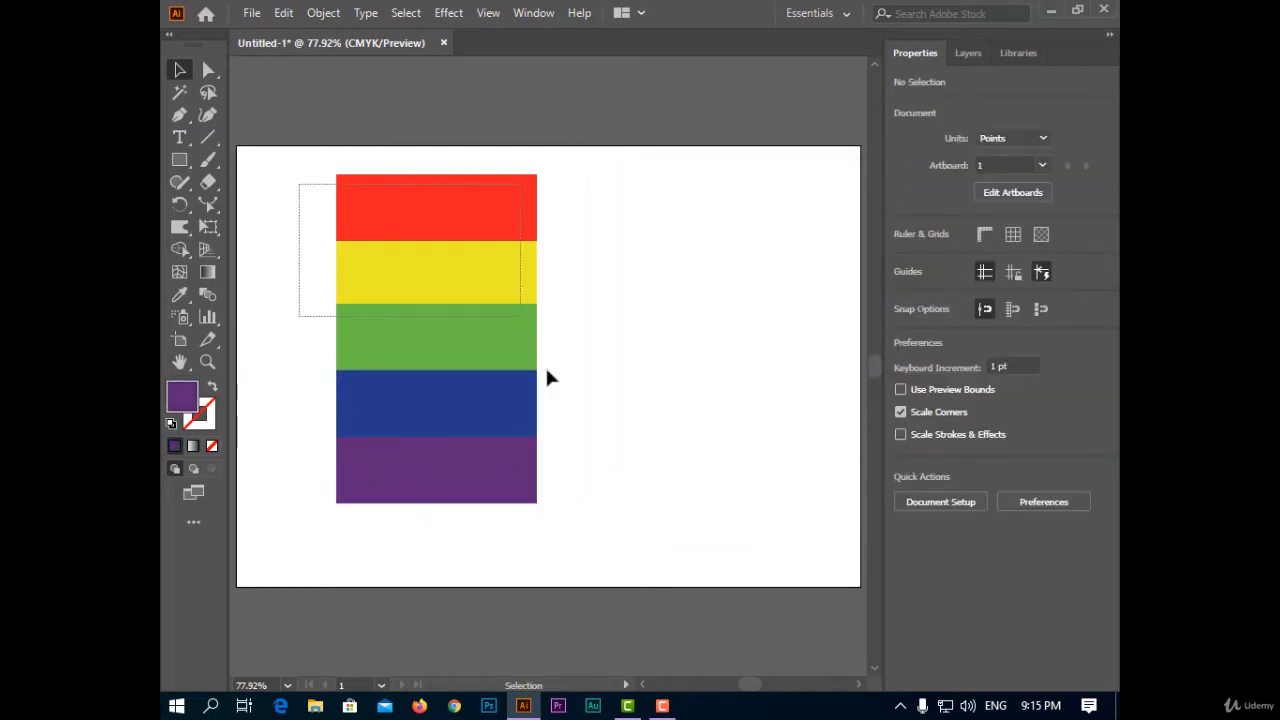
# - Group all five coloured rectangles into one object and deselect it
pyautogui.moveTo(547, 378); pyautogui.dragTo(590, 515)
pyautogui.rightClick(449, 329)
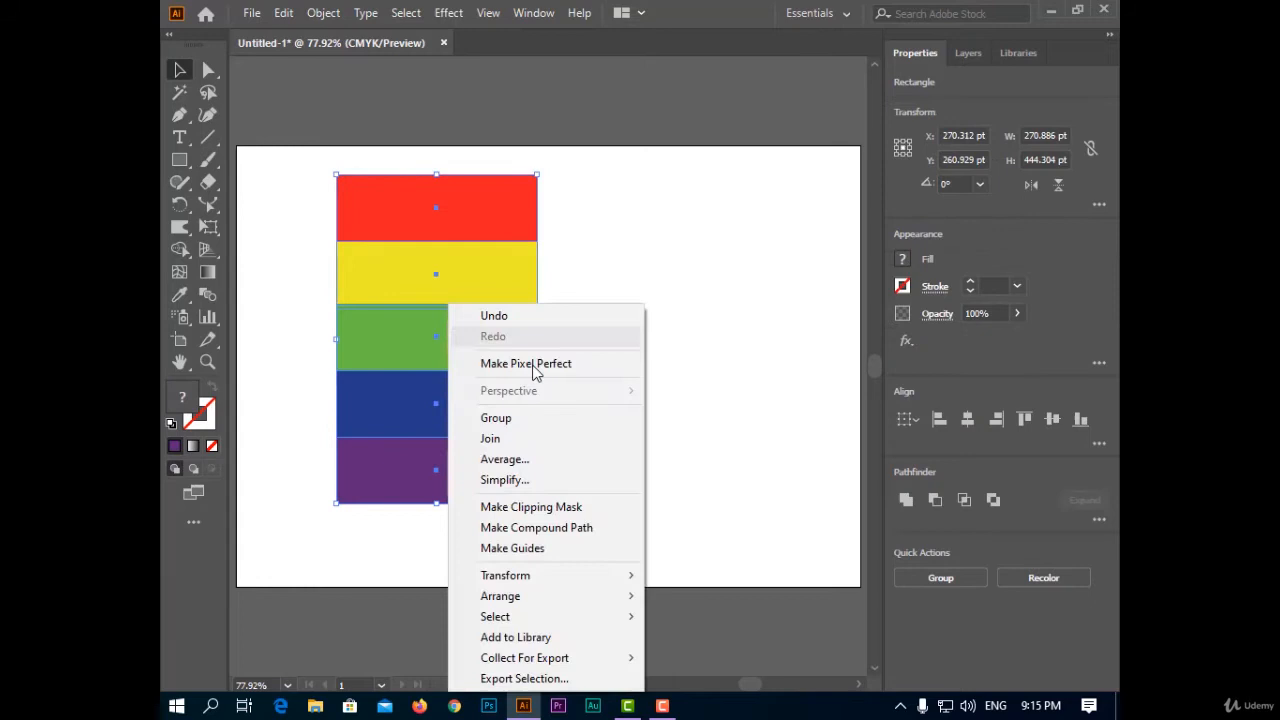
pyautogui.click(570, 419)
pyautogui.click(795, 421)
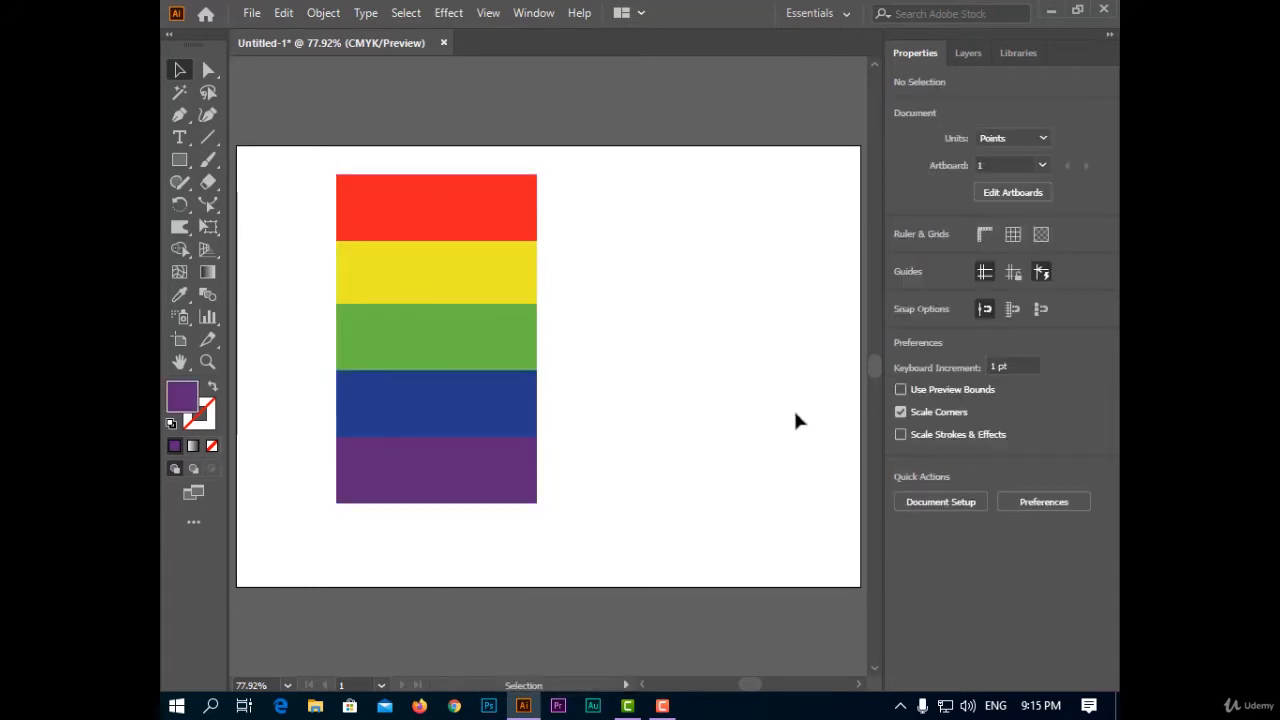
# - Try the Warp tool on the purple rectangle's bottom edge and undo the distortion
pyautogui.click(184, 232)
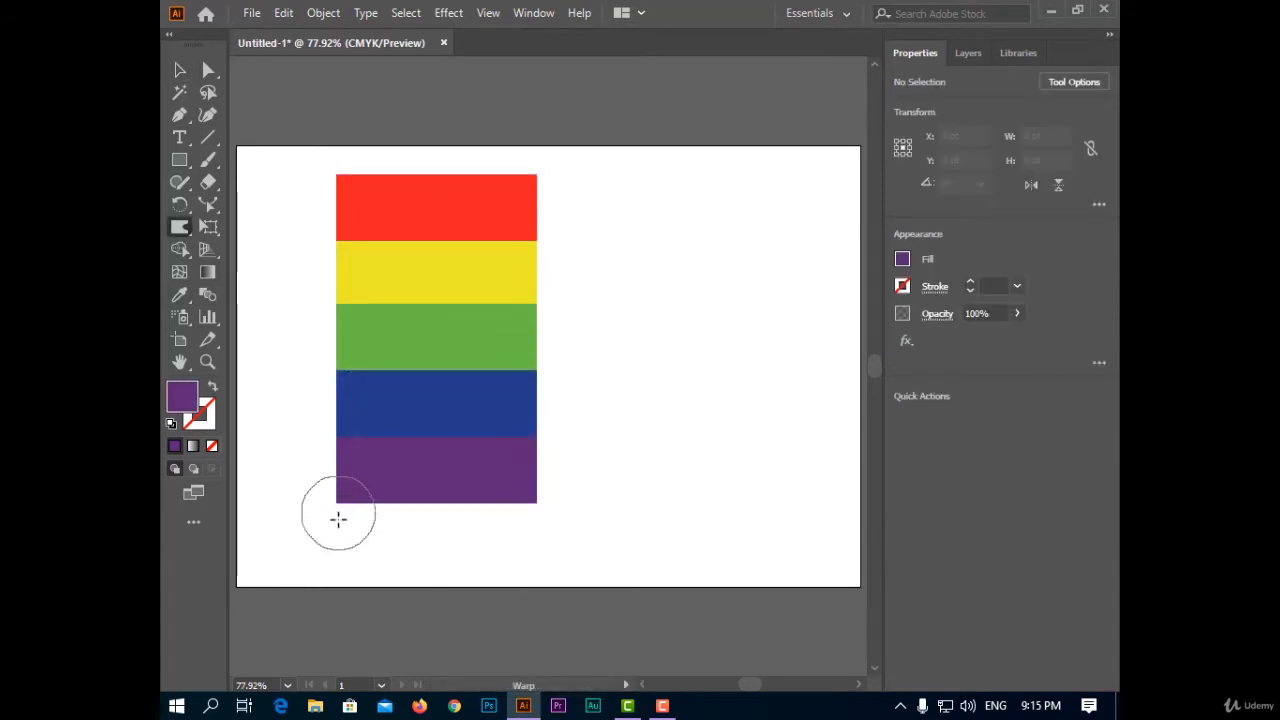
pyautogui.moveTo(338, 516)
pyautogui.mouseDown()
pyautogui.moveTo(363, 194)
pyautogui.moveTo(397, 426)
pyautogui.moveTo(416, 205)
pyautogui.moveTo(460, 537)
pyautogui.moveTo(491, 166)
pyautogui.moveTo(517, 517)
pyautogui.moveTo(687, 467)
pyautogui.mouseUp()
pyautogui.hotkey('ctrl', 'z')
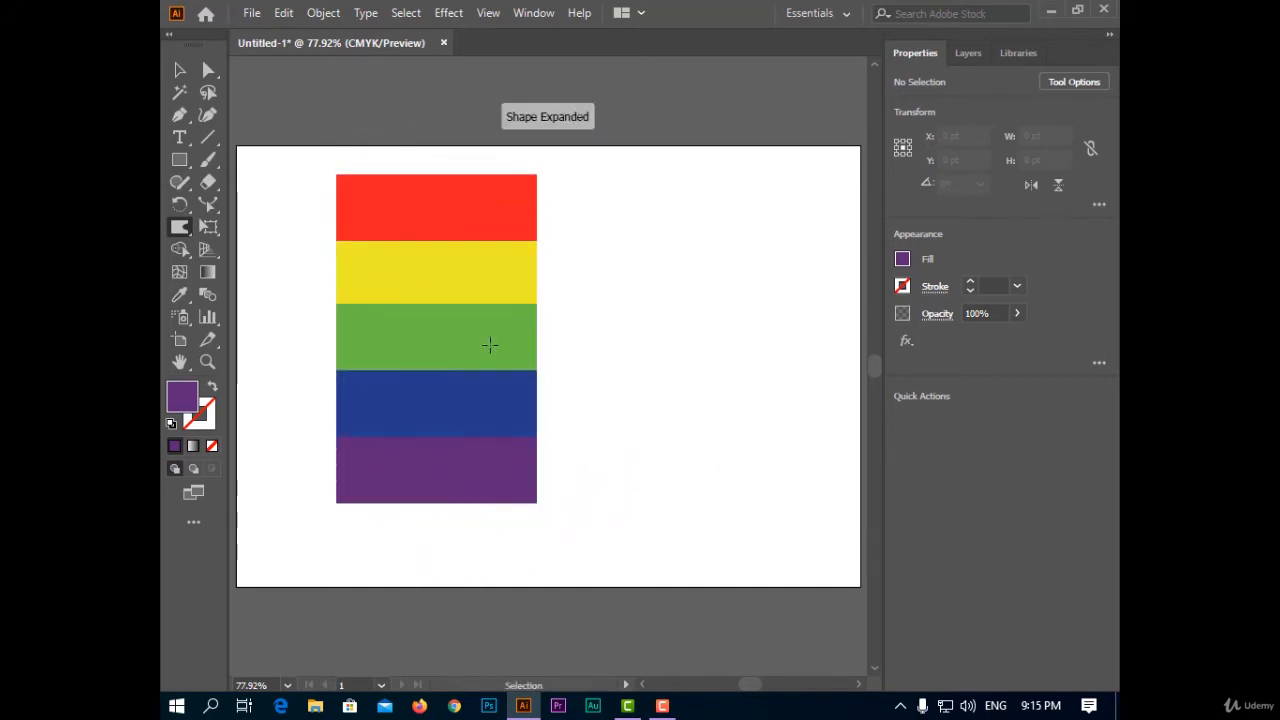
# - Select the whole coloured stack, try warping all its stripes into waves, and undo the last distortions
pyautogui.press('v')
pyautogui.moveTo(305, 169)
pyautogui.mouseDown()
pyautogui.moveTo(590, 415)
pyautogui.moveTo(597, 551)
pyautogui.mouseUp()
pyautogui.click(180, 226)
pyautogui.moveTo(336, 375)
pyautogui.mouseDown()
pyautogui.moveTo(390, 427)
pyautogui.moveTo(388, 462)
pyautogui.moveTo(438, 138)
pyautogui.moveTo(443, 569)
pyautogui.moveTo(485, 397)
pyautogui.moveTo(486, 101)
pyautogui.moveTo(535, 338)
pyautogui.moveTo(528, 557)
pyautogui.moveTo(596, 578)
pyautogui.moveTo(793, 420)
pyautogui.mouseUp()
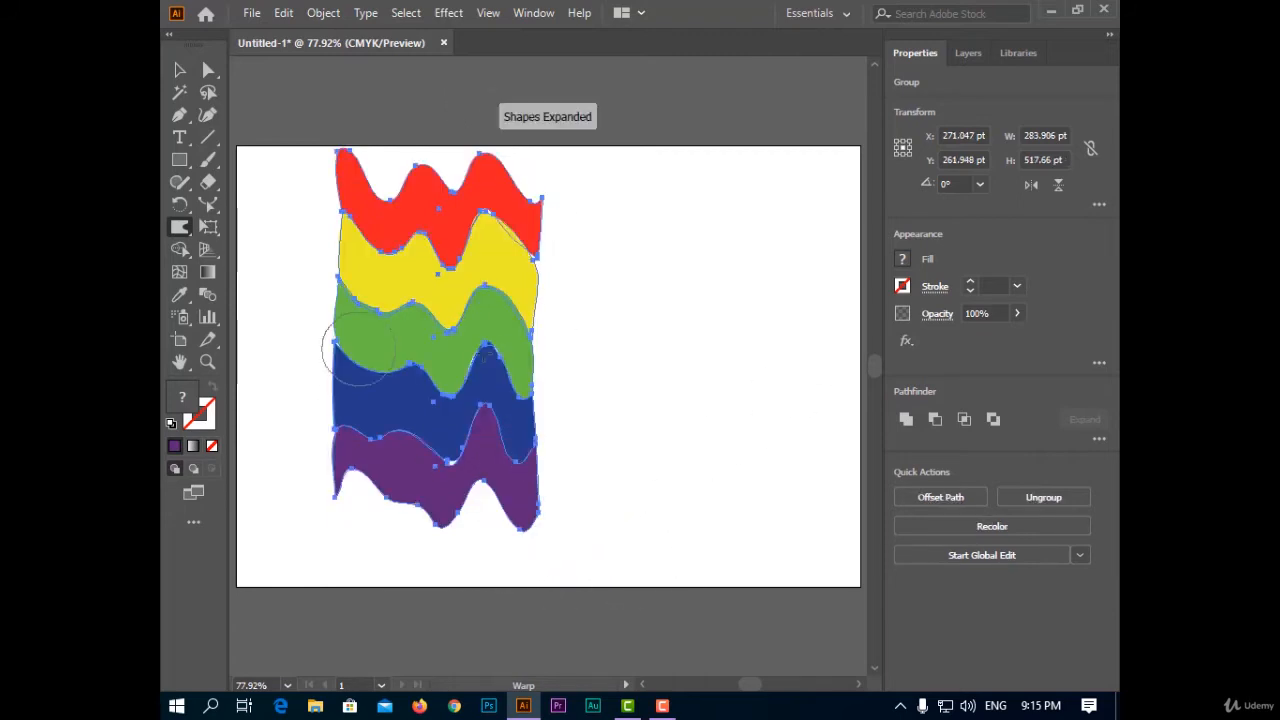
pyautogui.hotkey('ctrl', 'z')
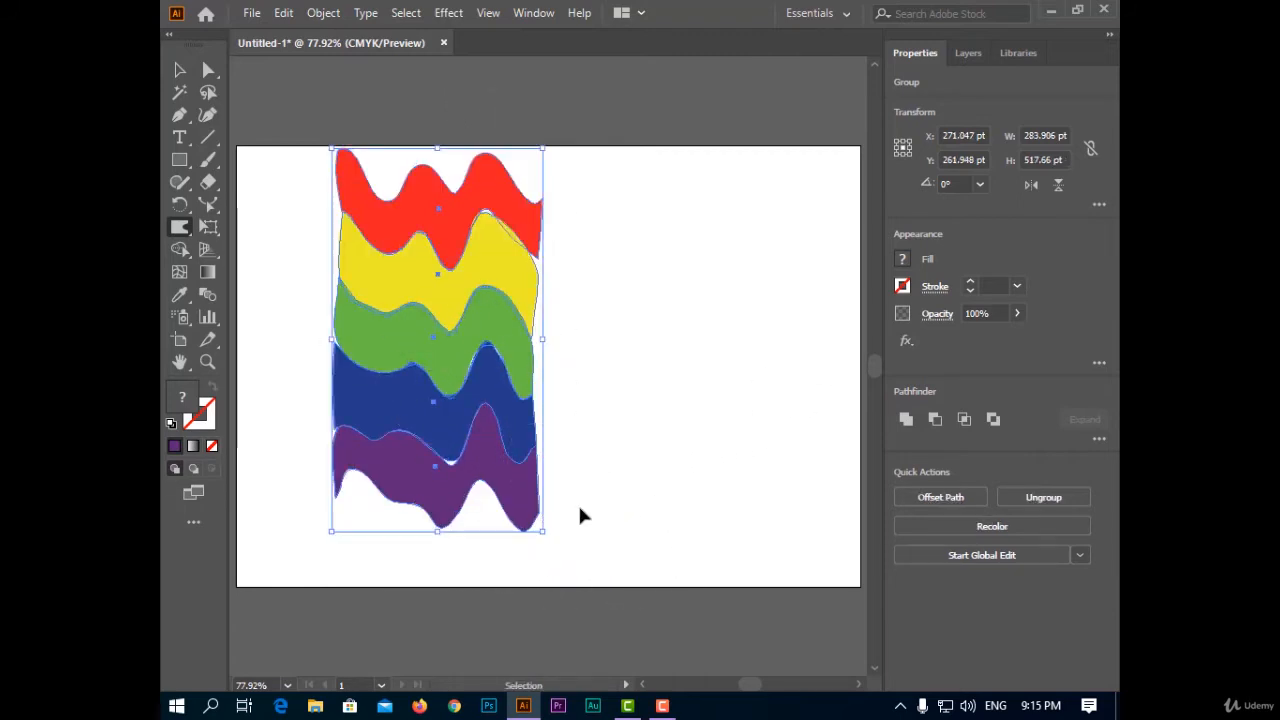
# - Warp the outer edges of the selected stack and the boundaries between its stripes into irregular waves
pyautogui.moveTo(362, 521)
pyautogui.mouseDown()
pyautogui.moveTo(363, 500)
pyautogui.moveTo(509, 491)
pyautogui.moveTo(529, 386)
pyautogui.moveTo(503, 263)
pyautogui.moveTo(531, 196)
pyautogui.mouseUp()
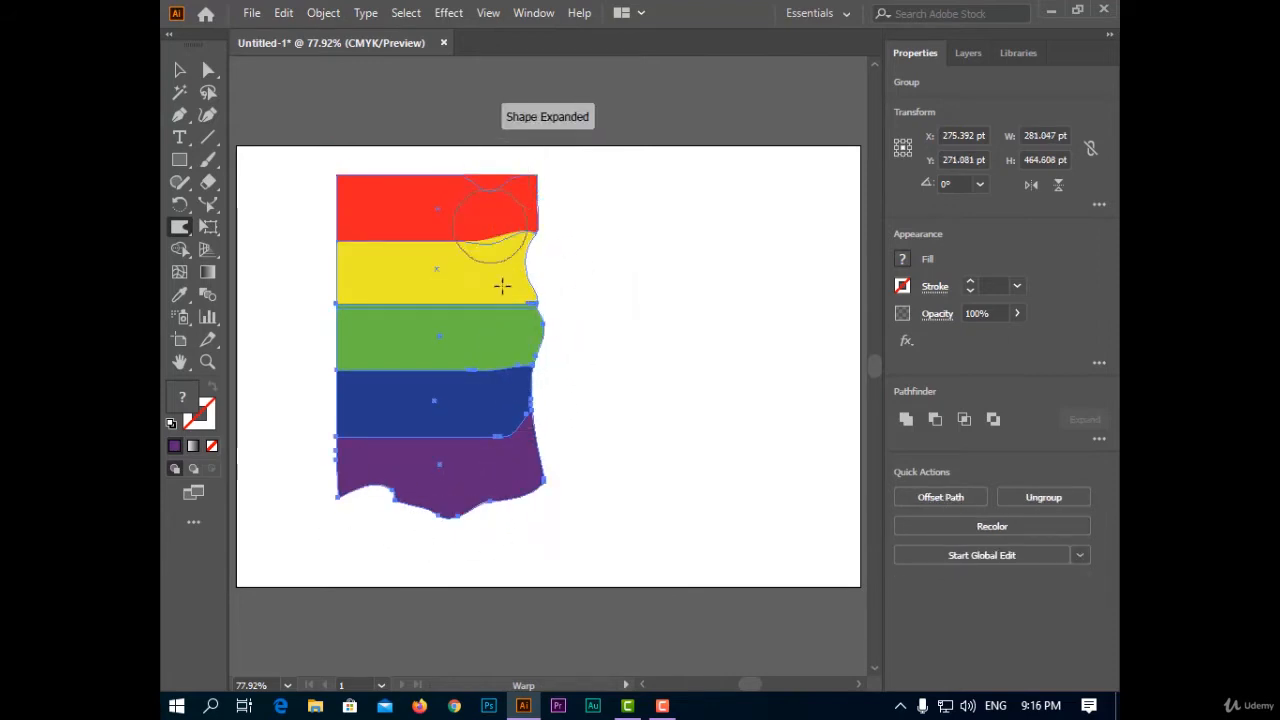
pyautogui.moveTo(423, 183)
pyautogui.mouseDown()
pyautogui.moveTo(343, 206)
pyautogui.moveTo(337, 306)
pyautogui.moveTo(414, 286)
pyautogui.moveTo(331, 441)
pyautogui.moveTo(500, 523)
pyautogui.moveTo(443, 400)
pyautogui.moveTo(390, 420)
pyautogui.moveTo(361, 413)
pyautogui.mouseUp()
# - Review the Warp tool's global brush dimensions and its detail and simplify options
pyautogui.doubleClick(179, 227)
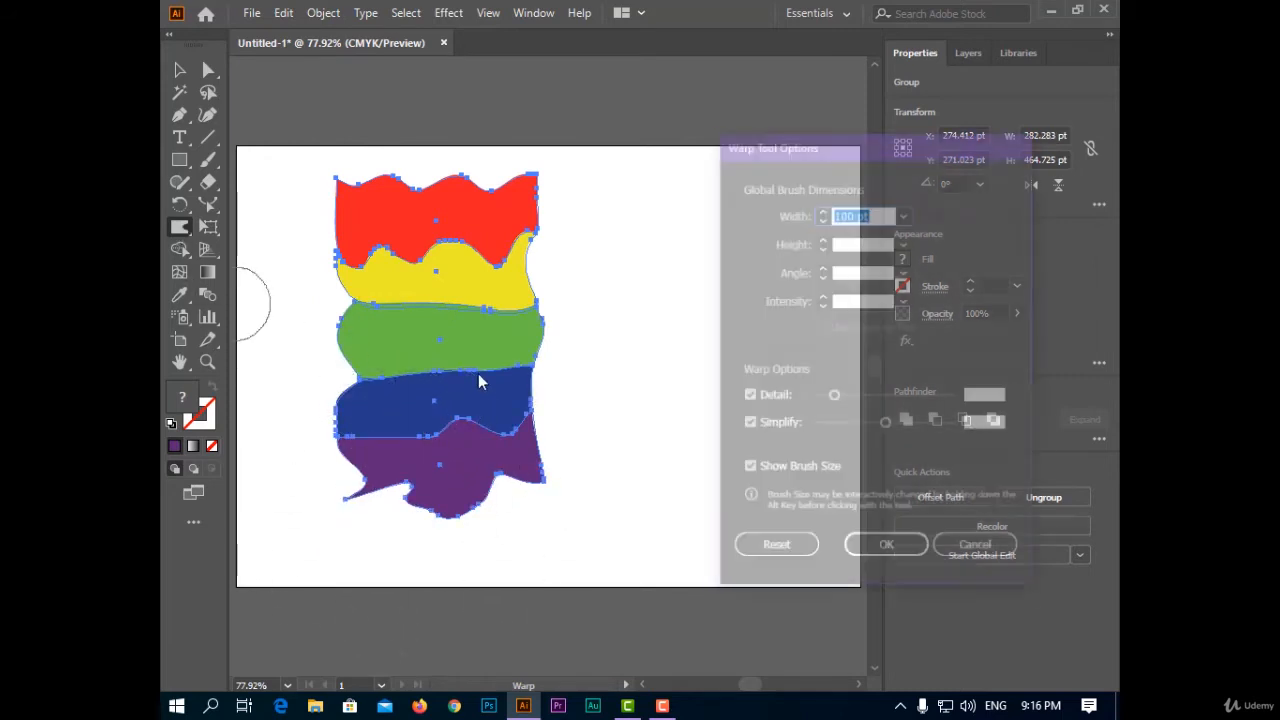
pyautogui.moveTo(784, 155); pyautogui.dragTo(675, 121)
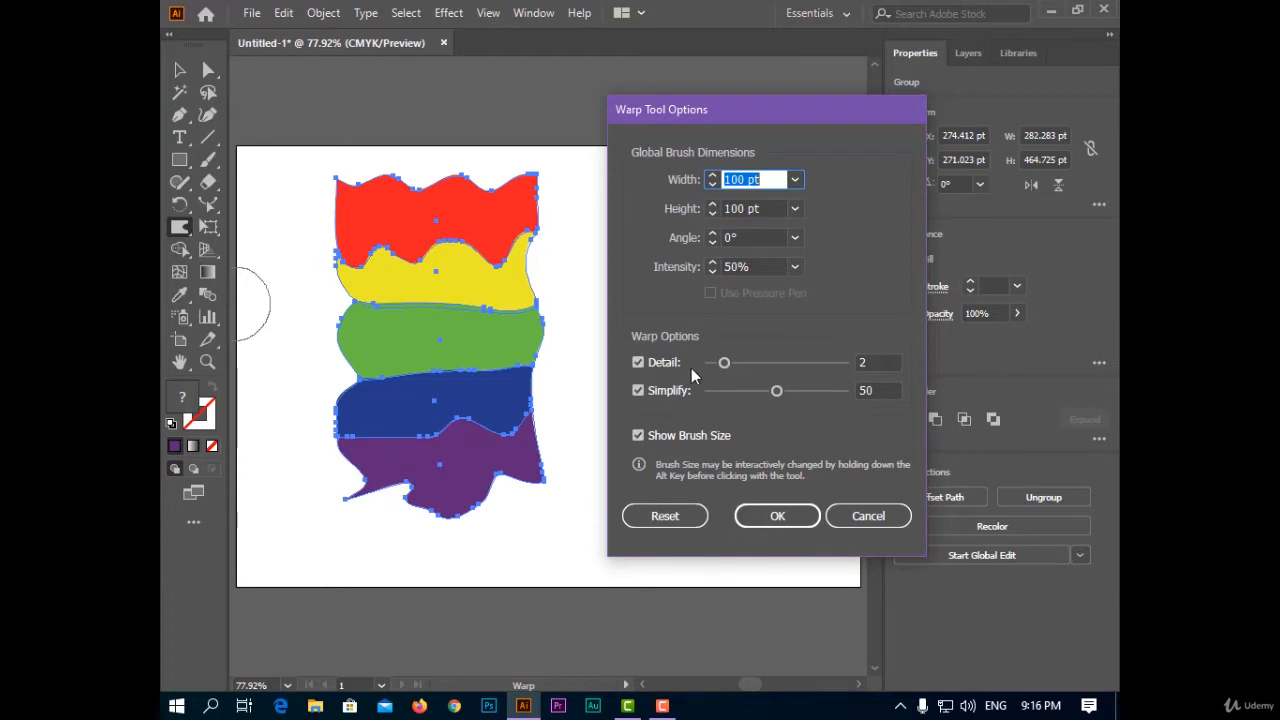
pyautogui.click(776, 514)
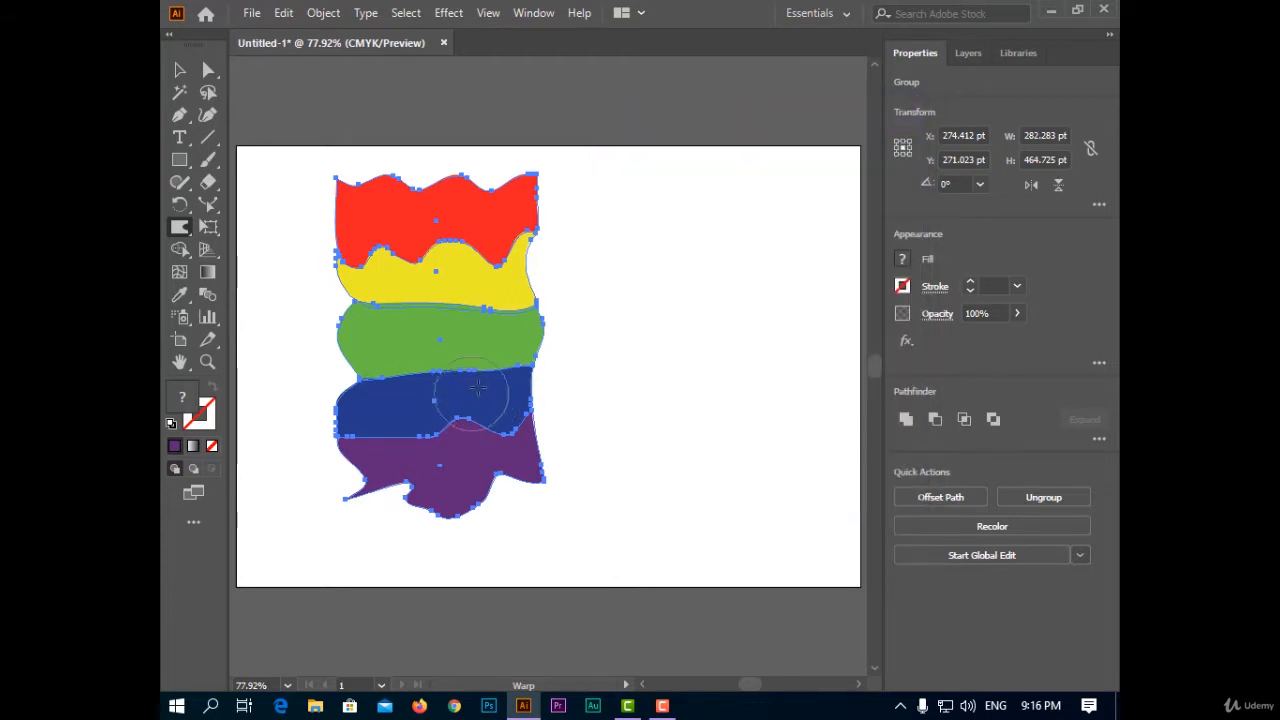
pyautogui.scroll(-1, 477, 388)
pyautogui.scroll(1, 510, 441)
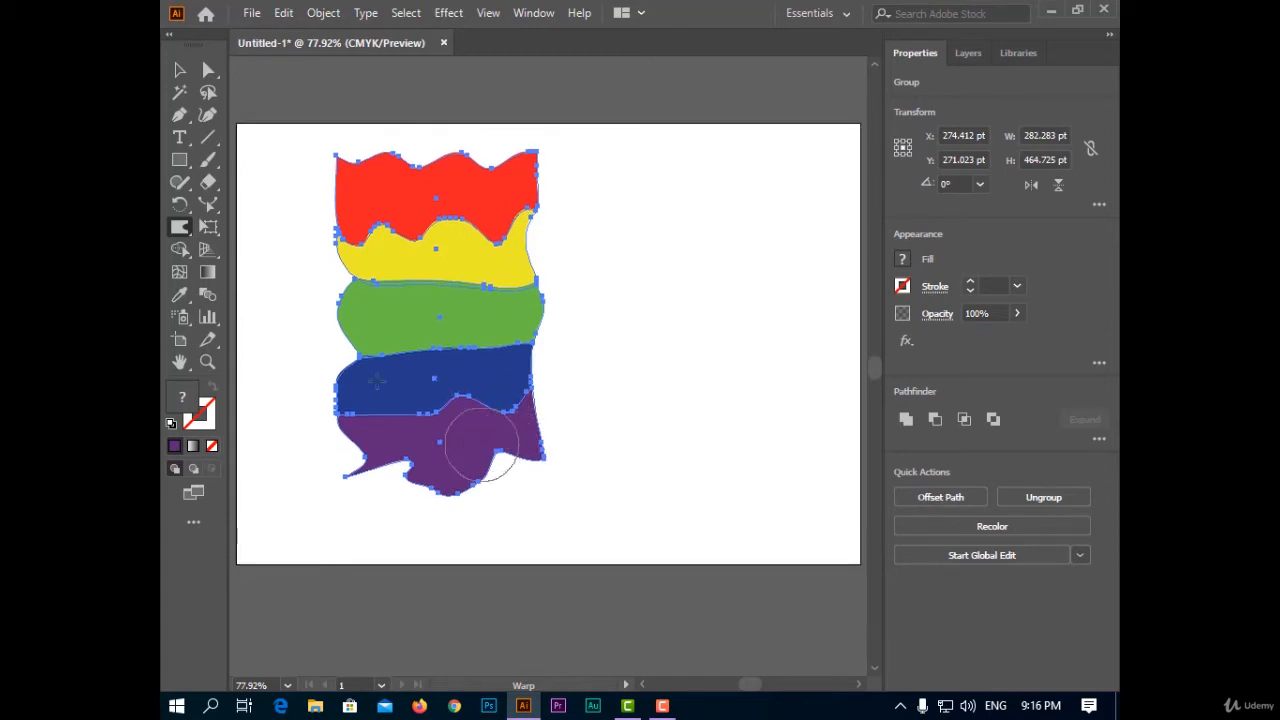
# - Add the placeholder text Lorem beside the stack in a text area about 290 by 109 pt and convert it to outlines
pyautogui.click(179, 139)
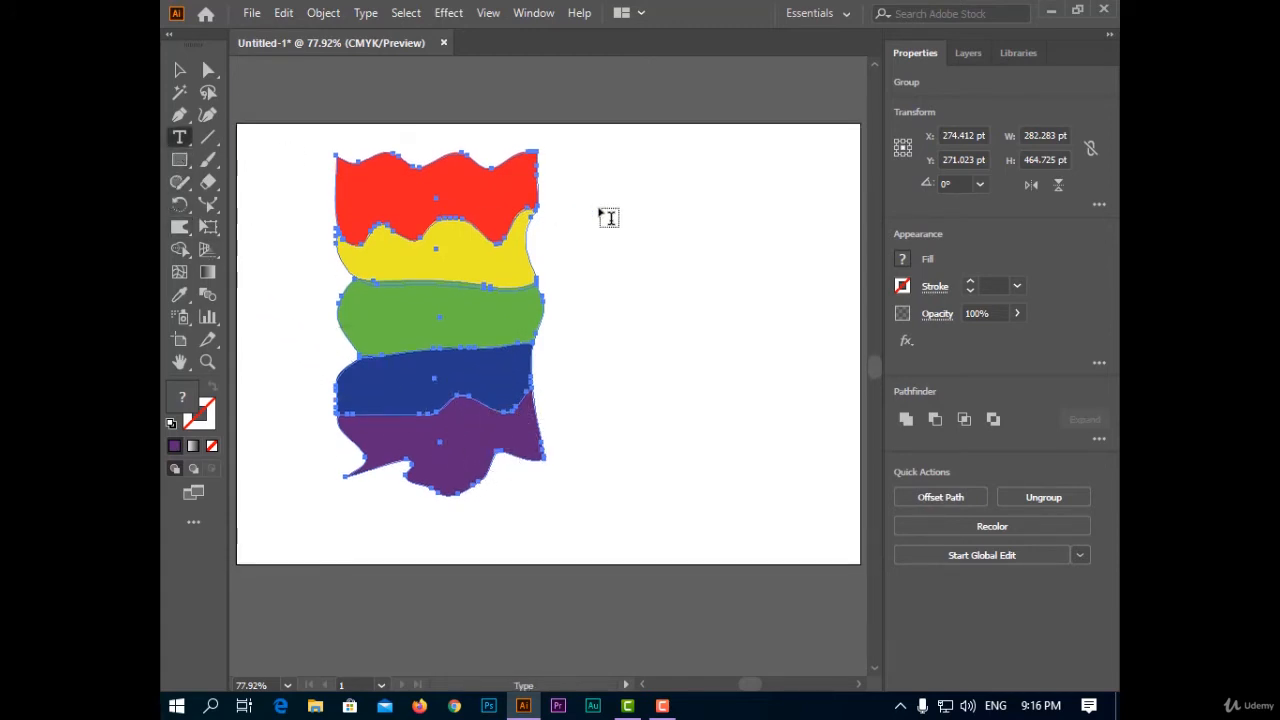
pyautogui.moveTo(602, 212)
pyautogui.mouseDown()
pyautogui.moveTo(808, 380)
pyautogui.moveTo(817, 292)
pyautogui.mouseUp()
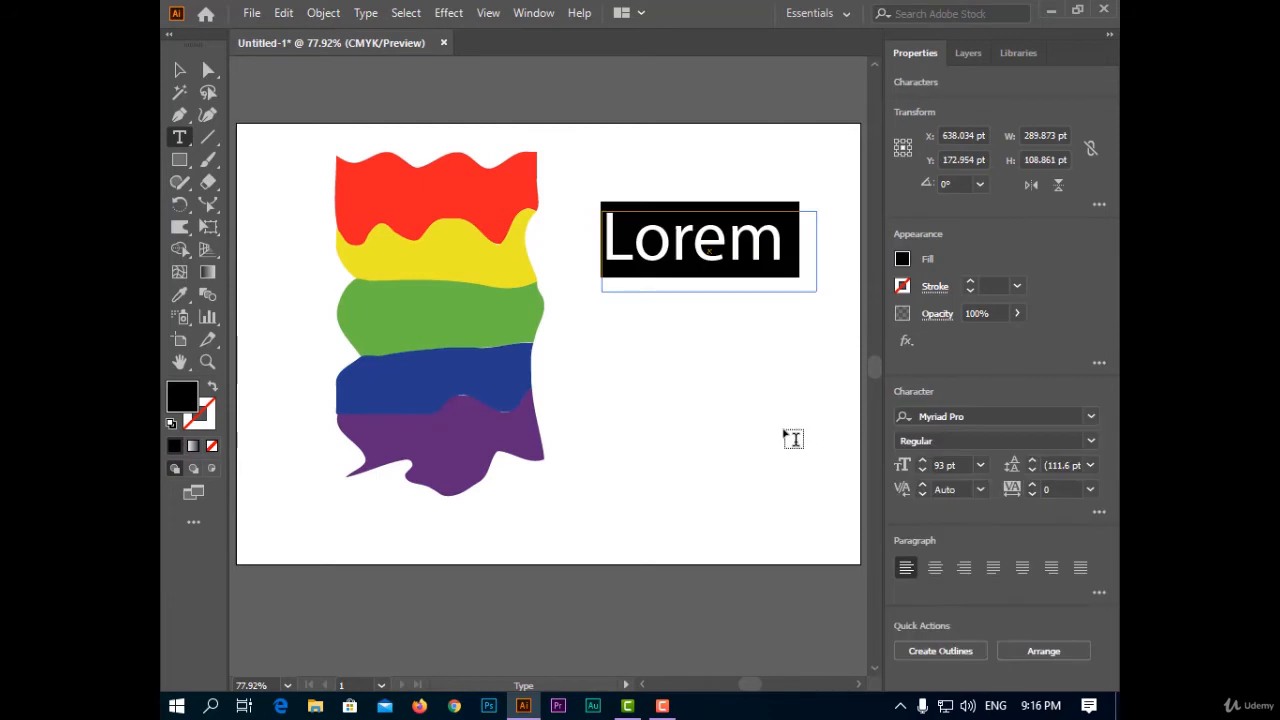
pyautogui.click(180, 69)
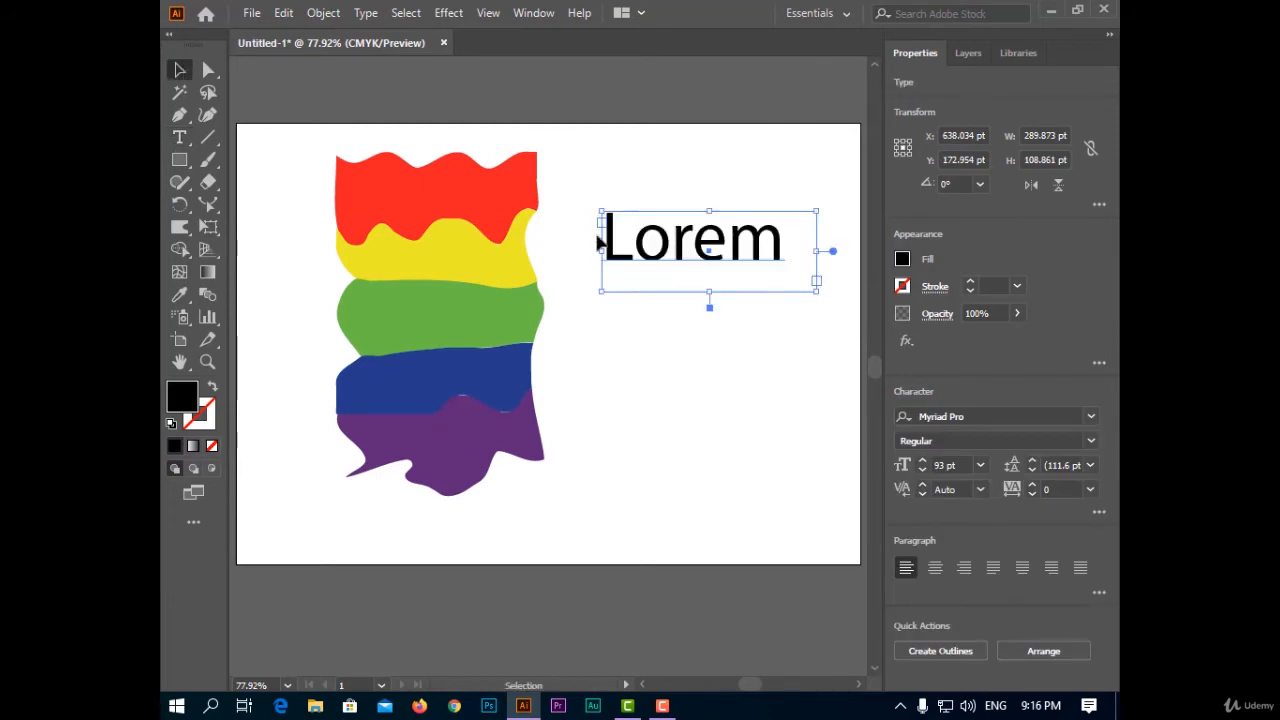
pyautogui.rightClick(660, 252)
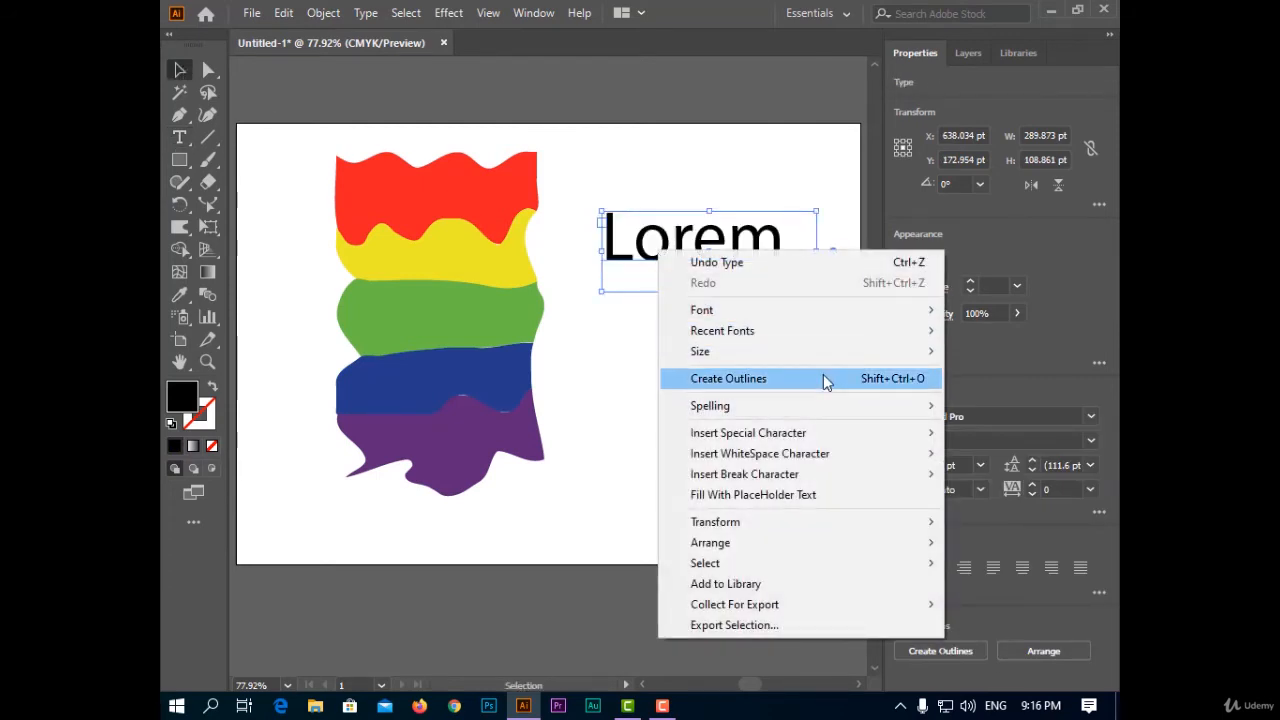
pyautogui.click(829, 378)
# - Try warping the outlined Lorem letters up and down with the large brush and undo the distortion
pyautogui.click(180, 228)
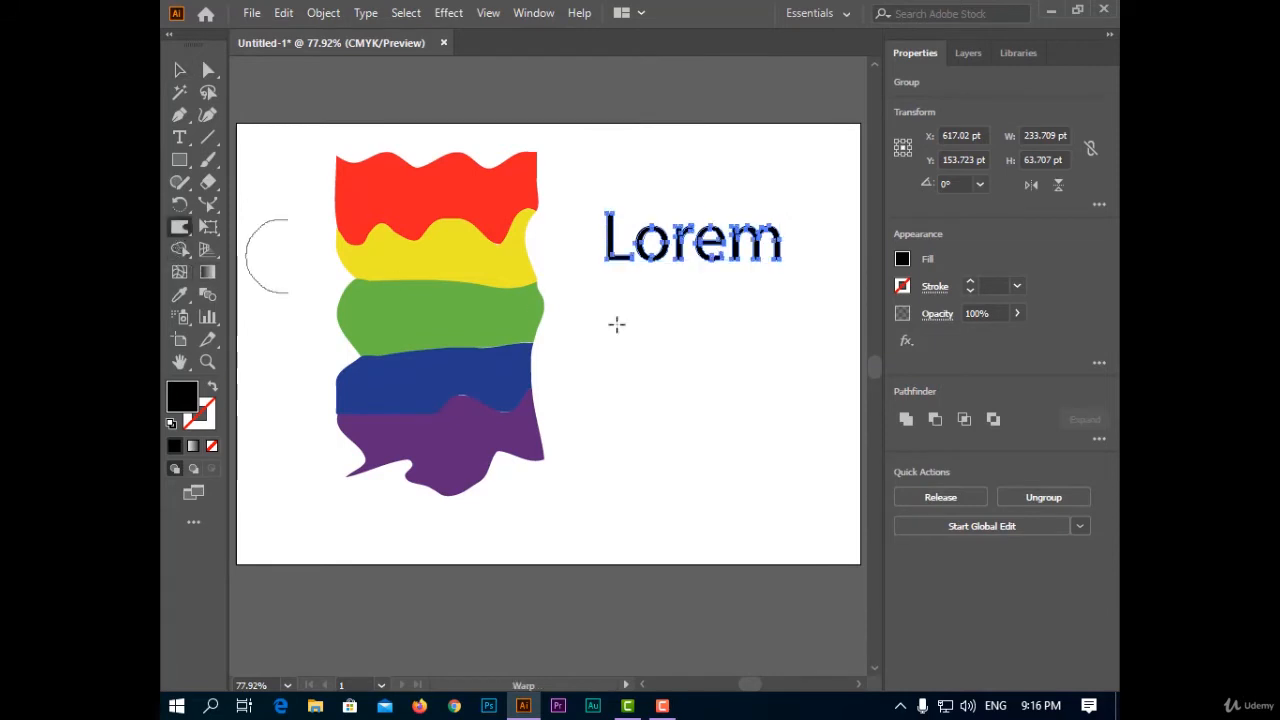
pyautogui.moveTo(620, 230)
pyautogui.mouseDown()
pyautogui.moveTo(657, 271)
pyautogui.moveTo(629, 269)
pyautogui.moveTo(649, 257)
pyautogui.moveTo(749, 266)
pyautogui.moveTo(769, 286)
pyautogui.mouseUp()
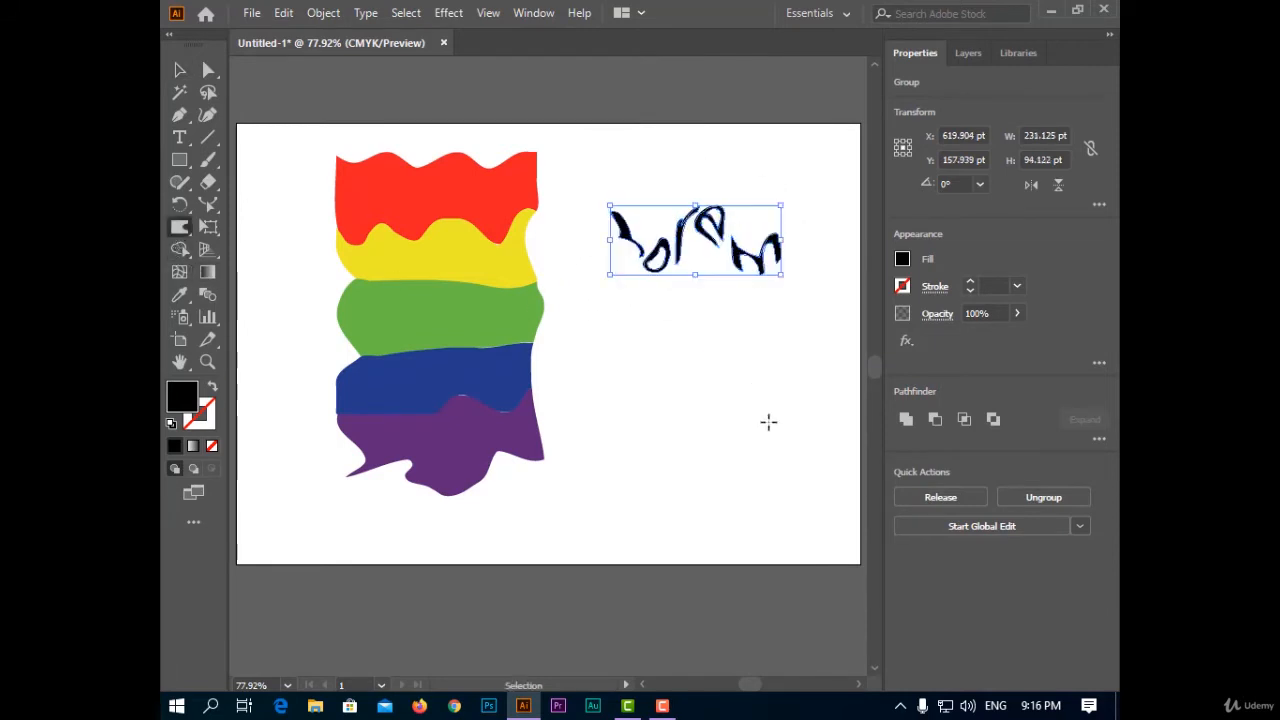
pyautogui.hotkey('ctrl', 'x')
pyautogui.hotkey('ctrl', 'z')
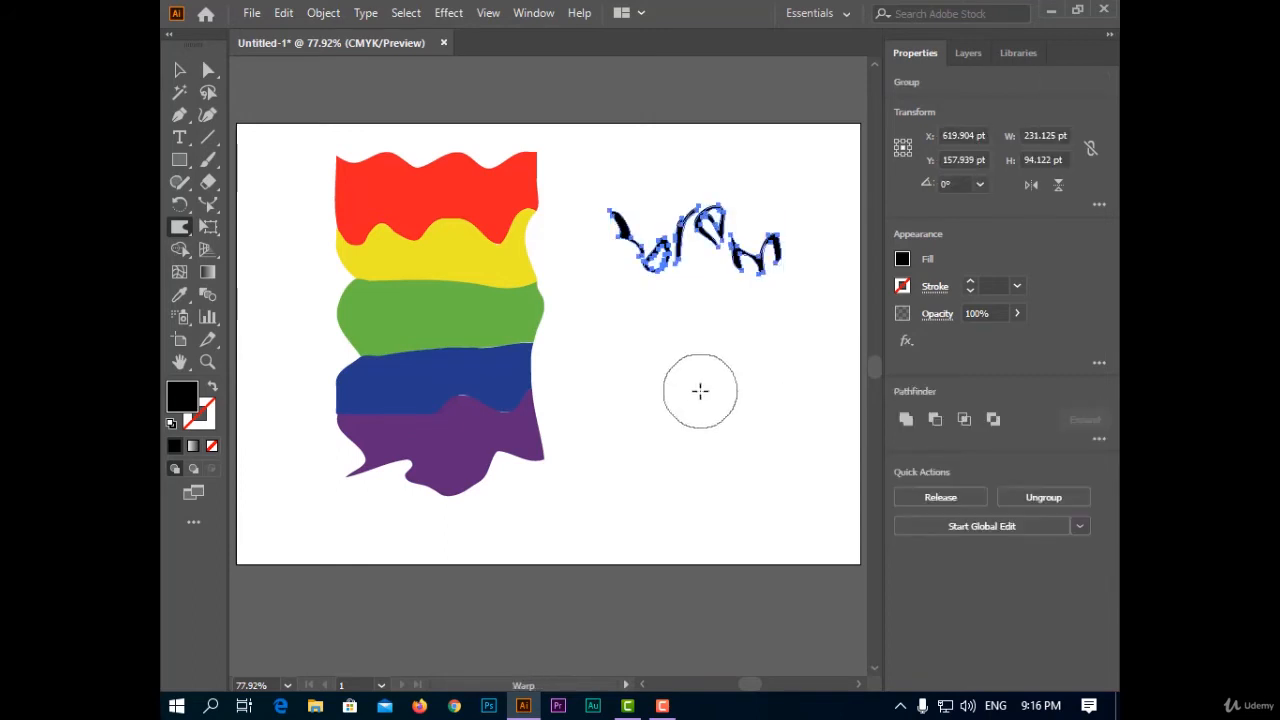
pyautogui.hotkey('ctrl', 'z')
pyautogui.hotkey('ctrl', 'z')
pyautogui.moveTo(672, 312); pyautogui.dragTo(662, 290)
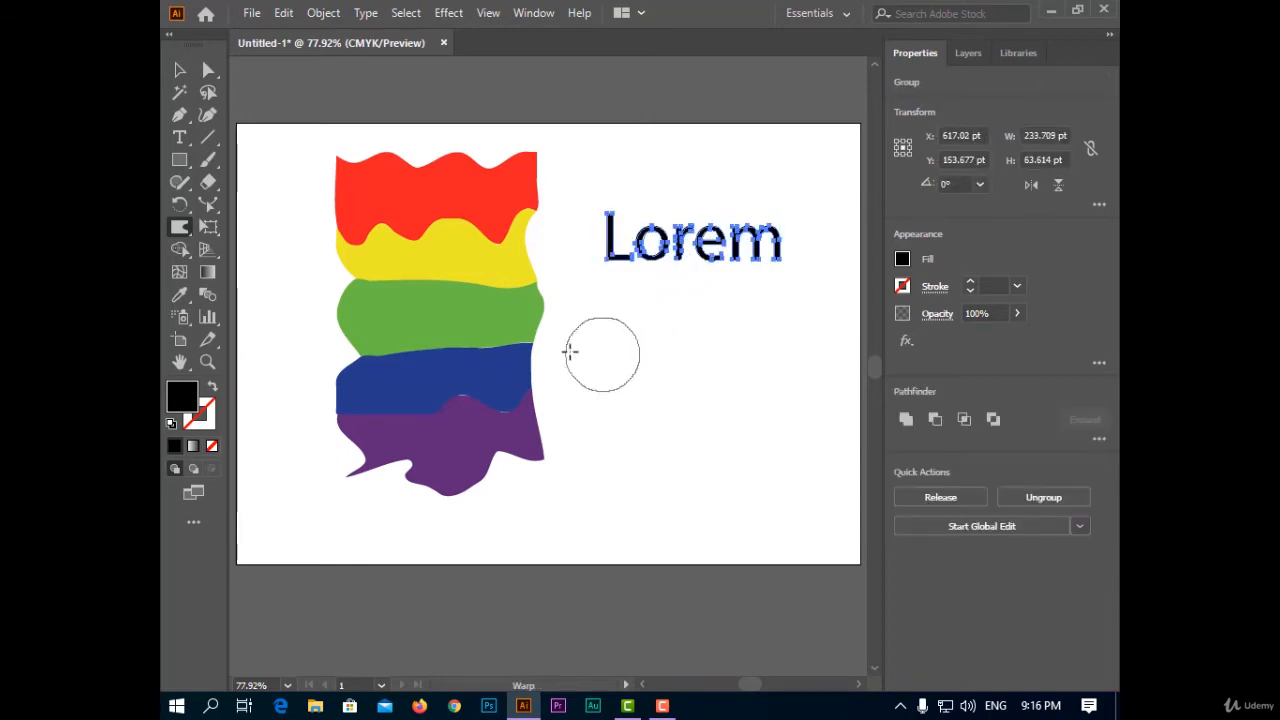
# - Set the Warp tool's brush width and height to 30 pt
pyautogui.doubleClick(183, 237)
pyautogui.moveTo(777, 111); pyautogui.dragTo(966, 114)
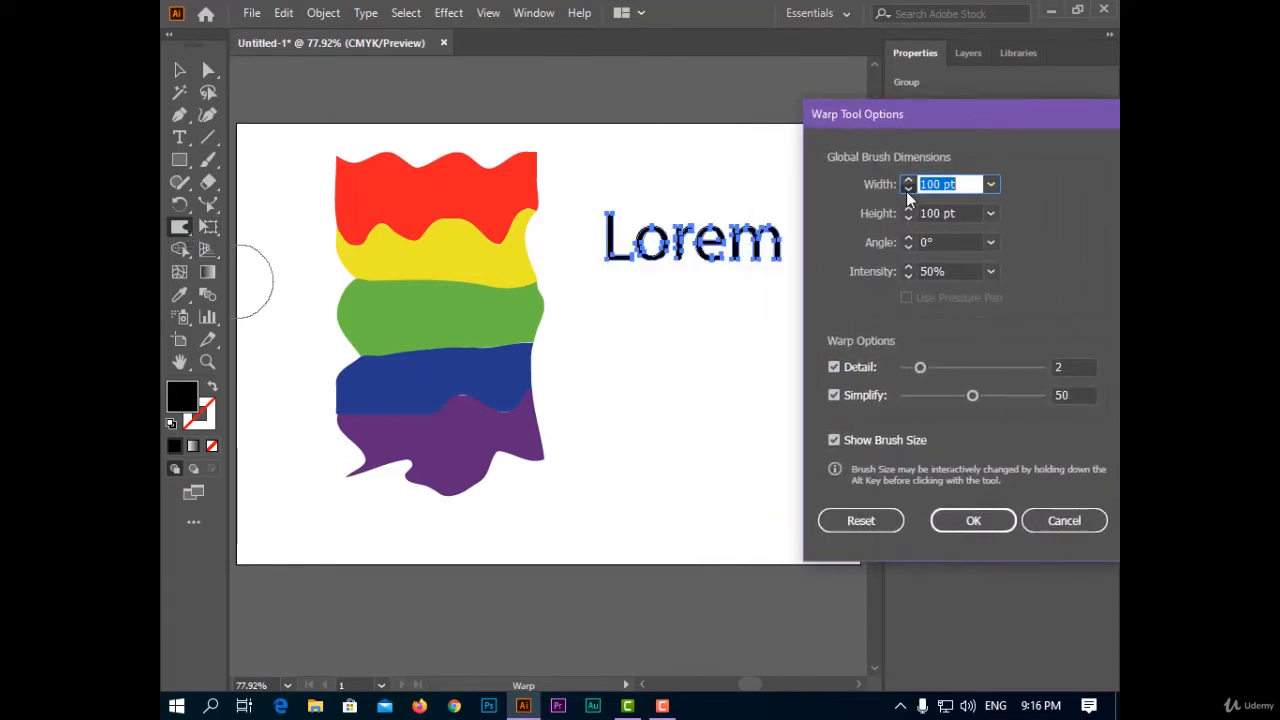
pyautogui.click(907, 190)
pyautogui.click(907, 190)
pyautogui.write('30')
pyautogui.press('Tab')
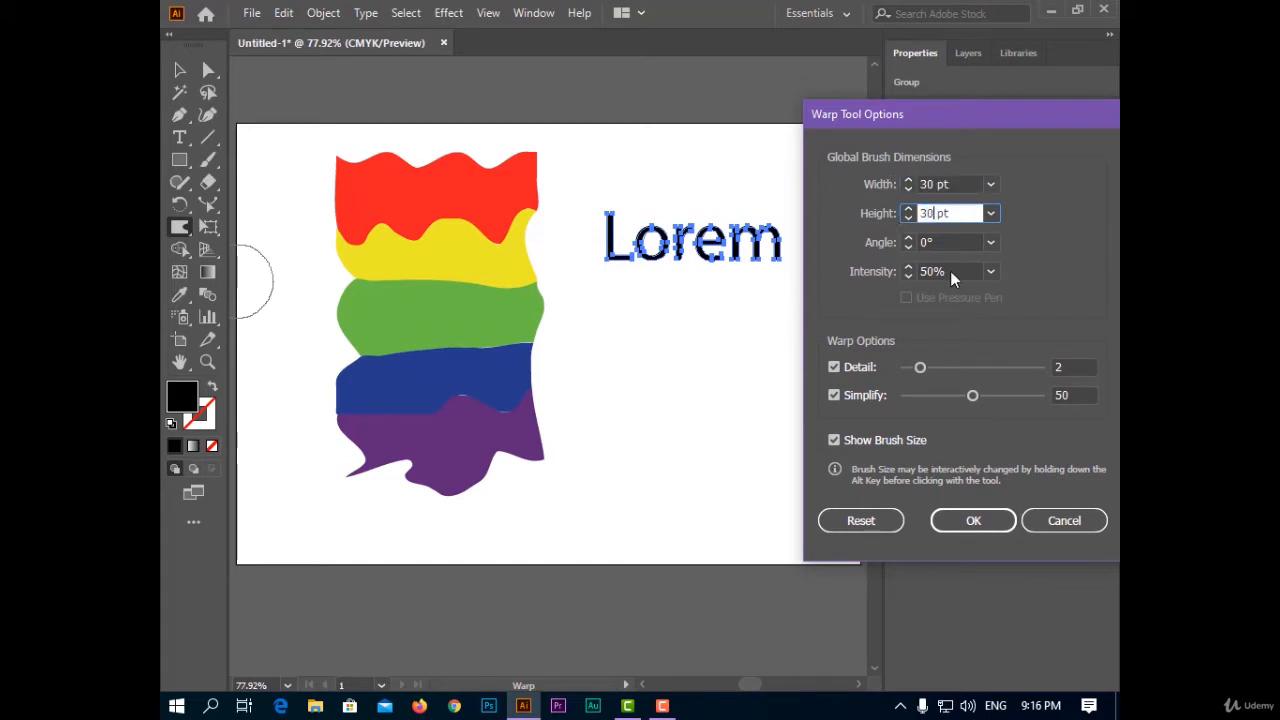
pyautogui.click(973, 521)
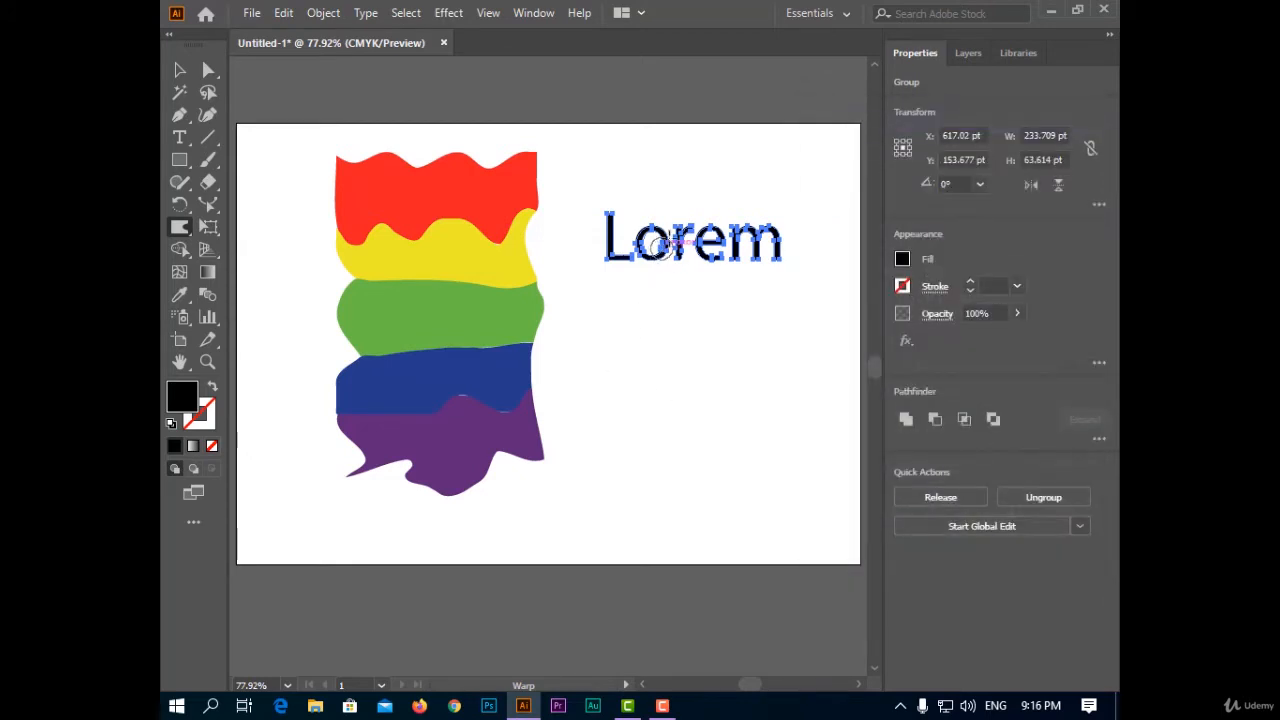
# - Warp individual letters of the outlined Lorem text with the smaller brush, bending the r and e and stroking across the L
pyautogui.scroll(5, 706, 248)
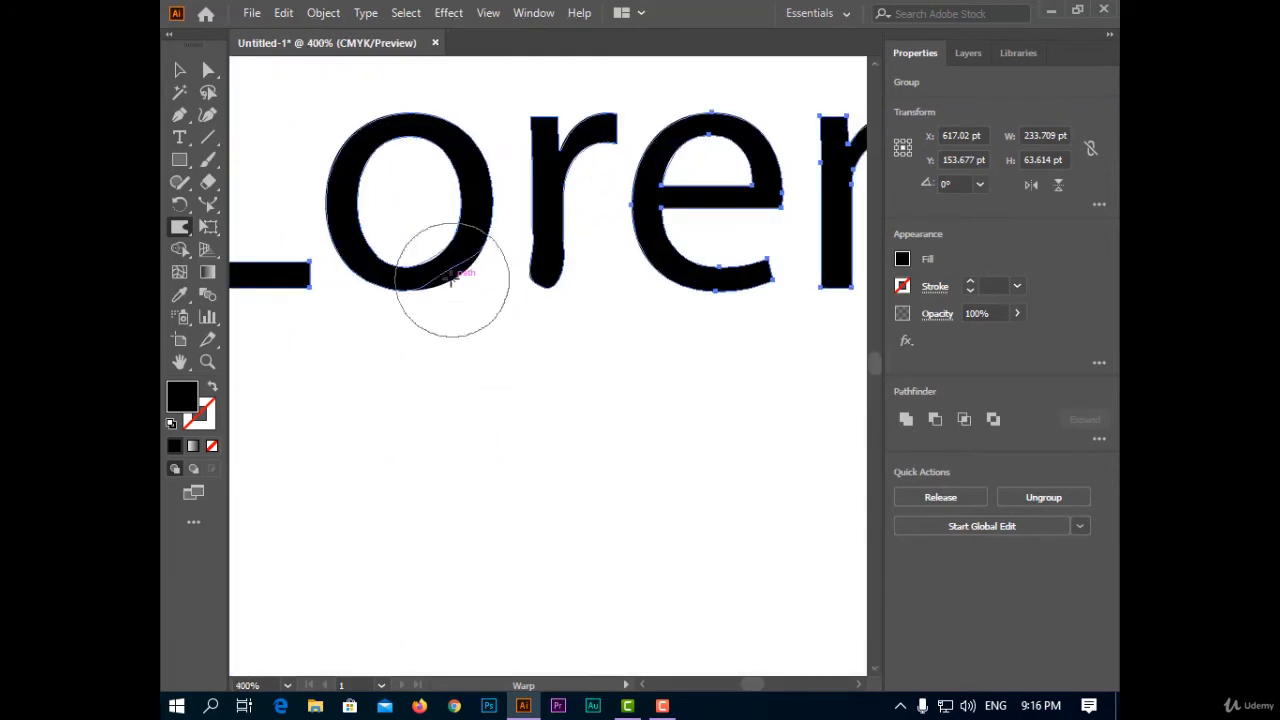
pyautogui.moveTo(597, 244)
pyautogui.mouseDown()
pyautogui.moveTo(543, 214)
pyautogui.moveTo(777, 306)
pyautogui.mouseUp()
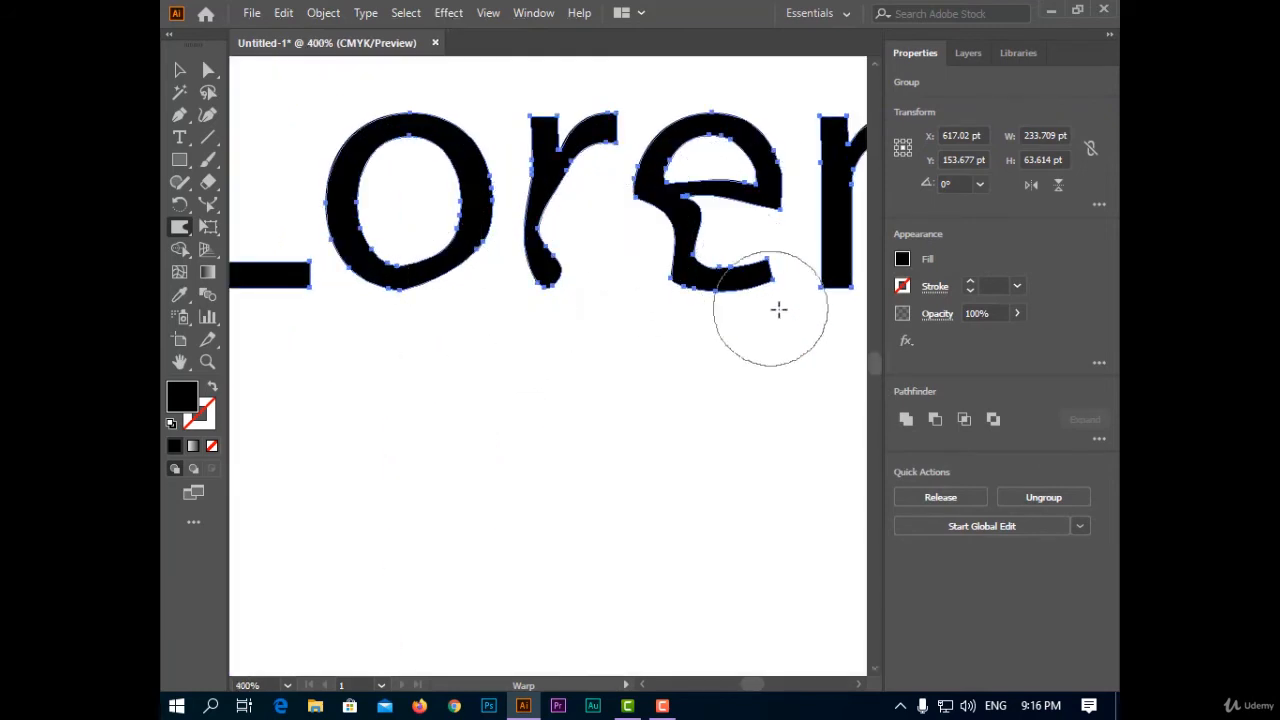
pyautogui.scroll(-2, 450, 400)
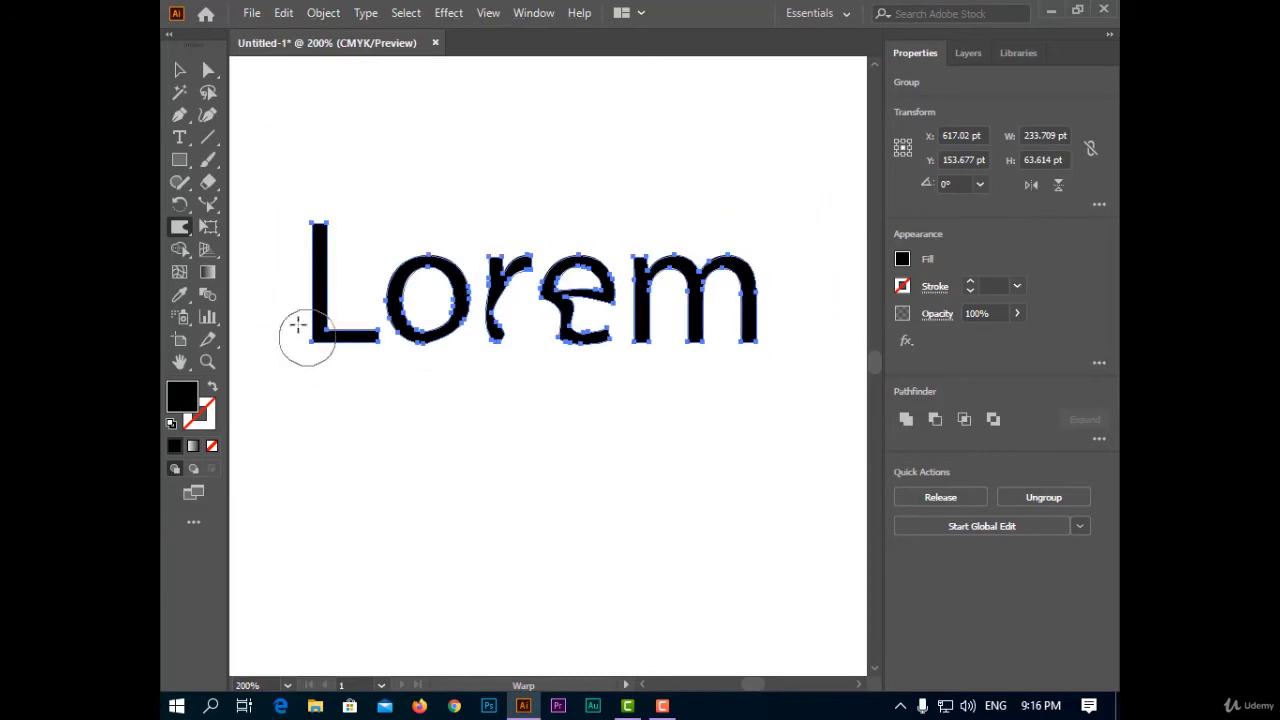
pyautogui.moveTo(300, 329)
pyautogui.mouseDown()
pyautogui.moveTo(312, 300)
pyautogui.moveTo(441, 293)
pyautogui.mouseUp()
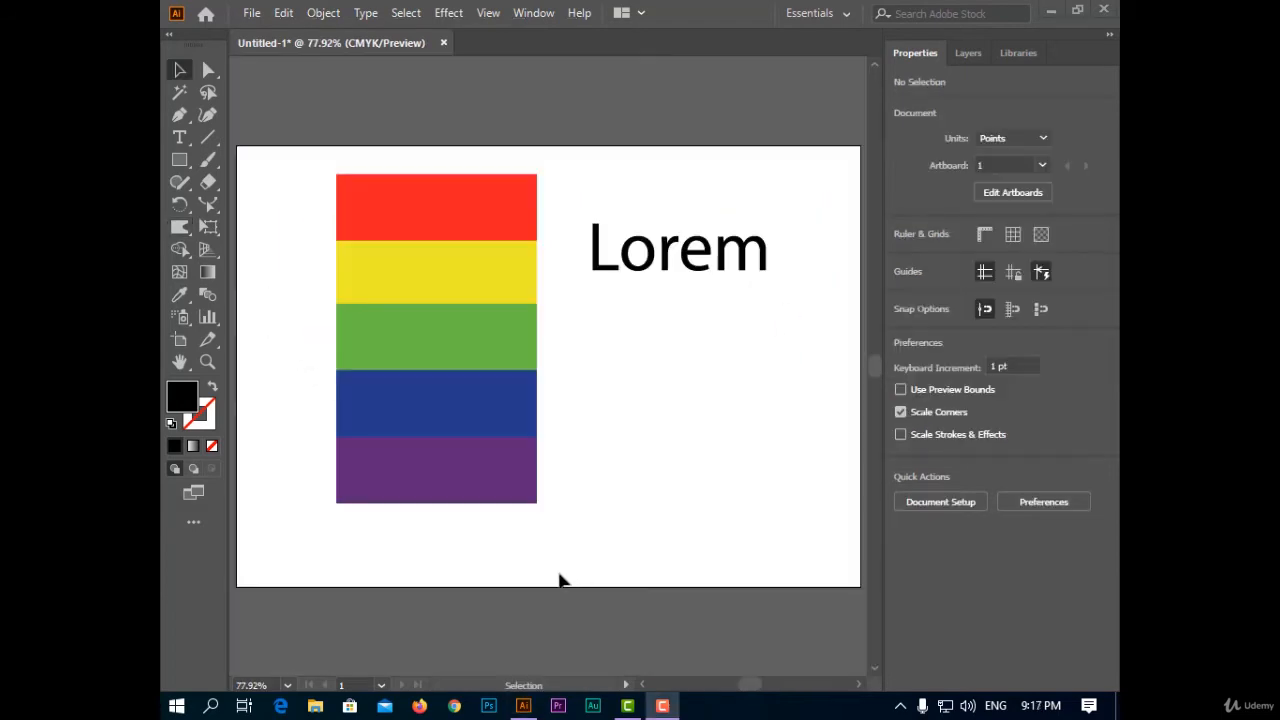
# - Switch to the Twirl tool and enlarge its brush
pyautogui.rightClick(185, 232)
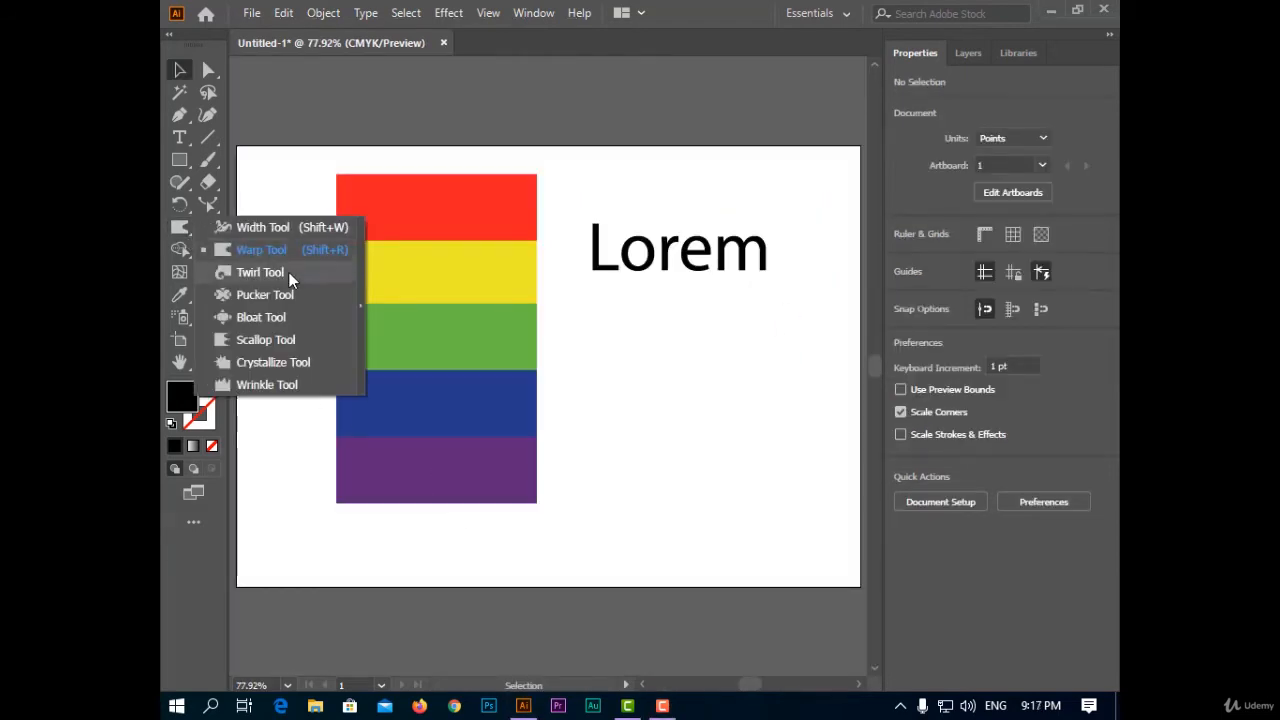
pyautogui.click(260, 272)
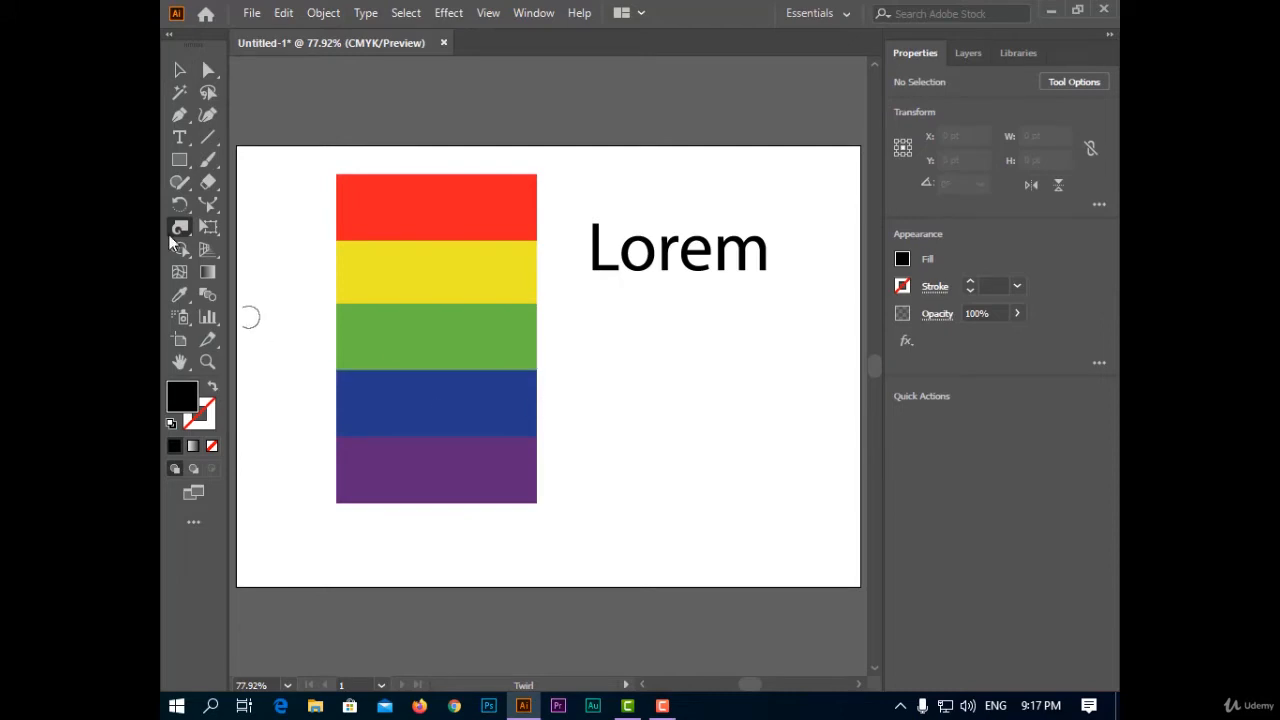
pyautogui.press('Return')
pyautogui.click(945, 536)
# - Try twirling three spirals along the red rectangle's top edge and swirling the purple rectangle, and undo these distortions
pyautogui.click(336, 184)
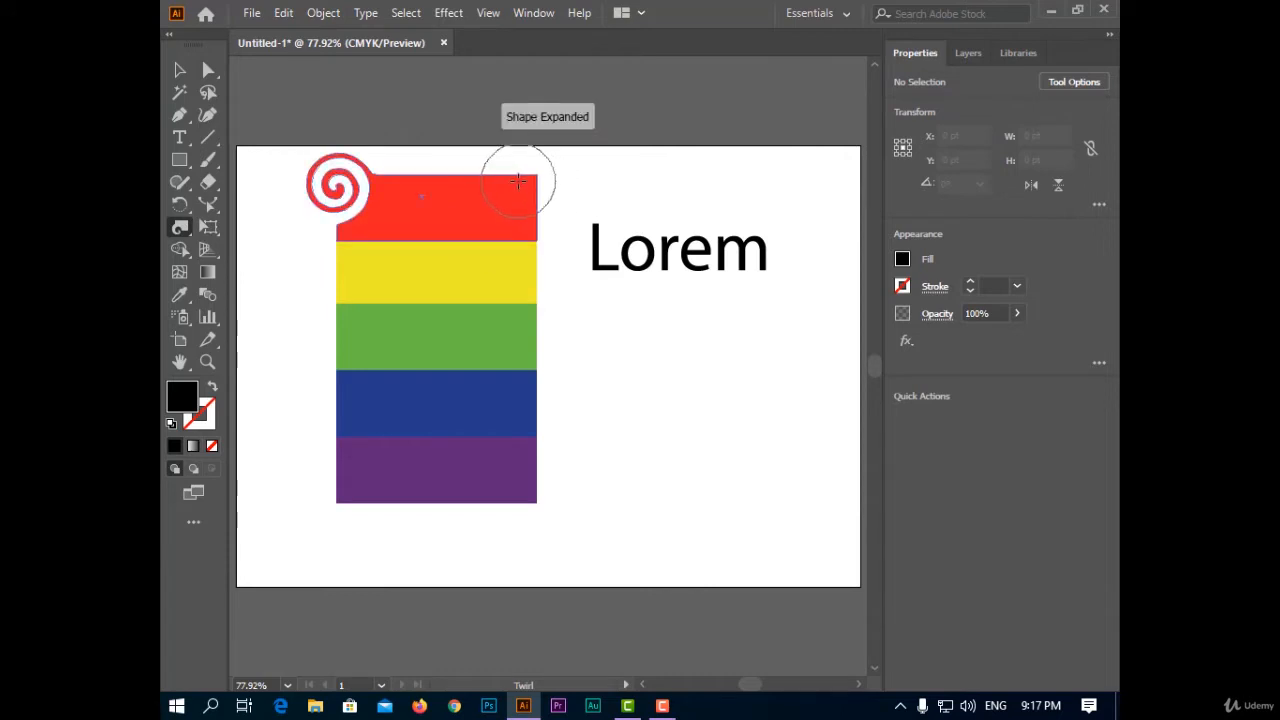
pyautogui.click(517, 180)
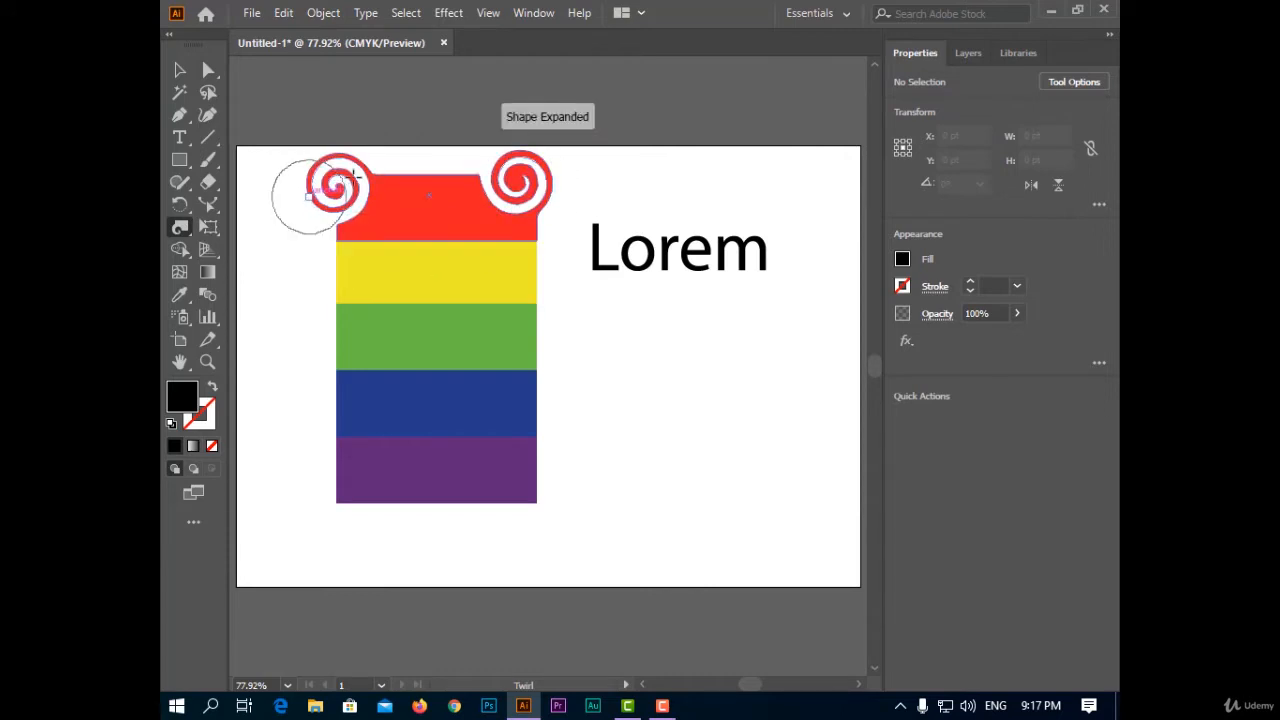
pyautogui.click(433, 182)
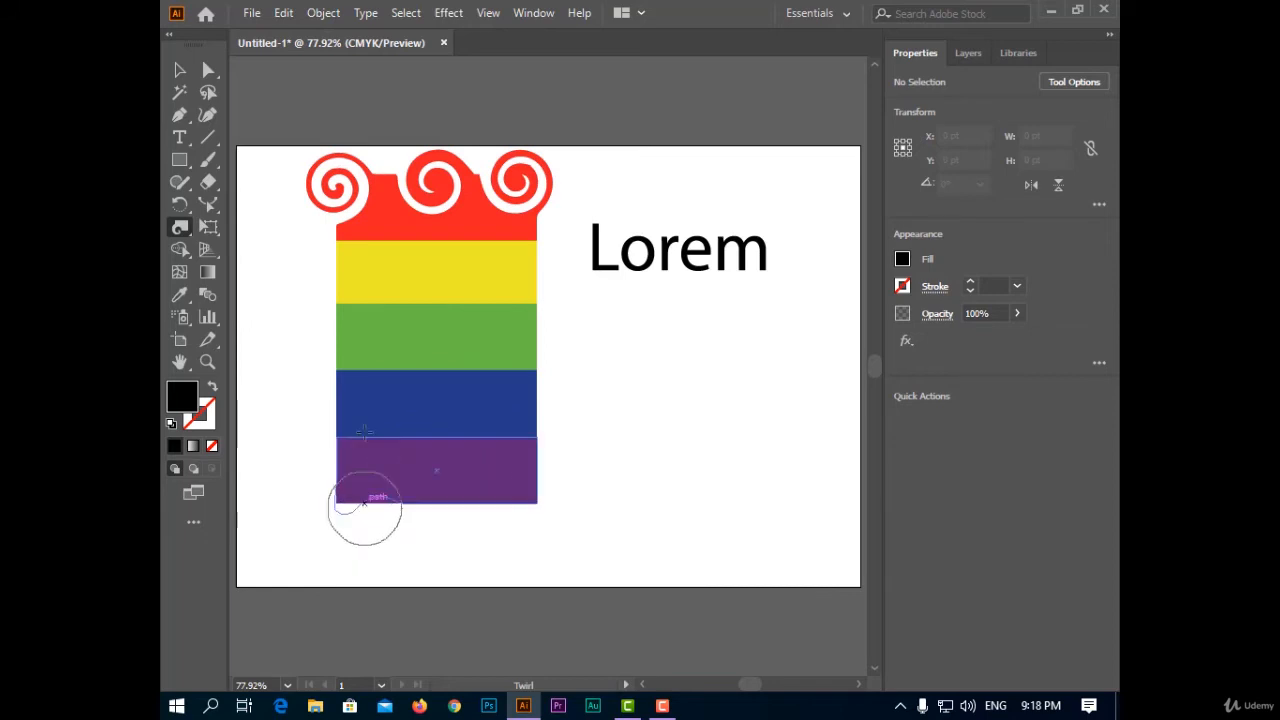
pyautogui.moveTo(365, 508)
pyautogui.mouseDown()
pyautogui.moveTo(434, 277)
pyautogui.moveTo(400, 266)
pyautogui.moveTo(405, 308)
pyautogui.mouseUp()
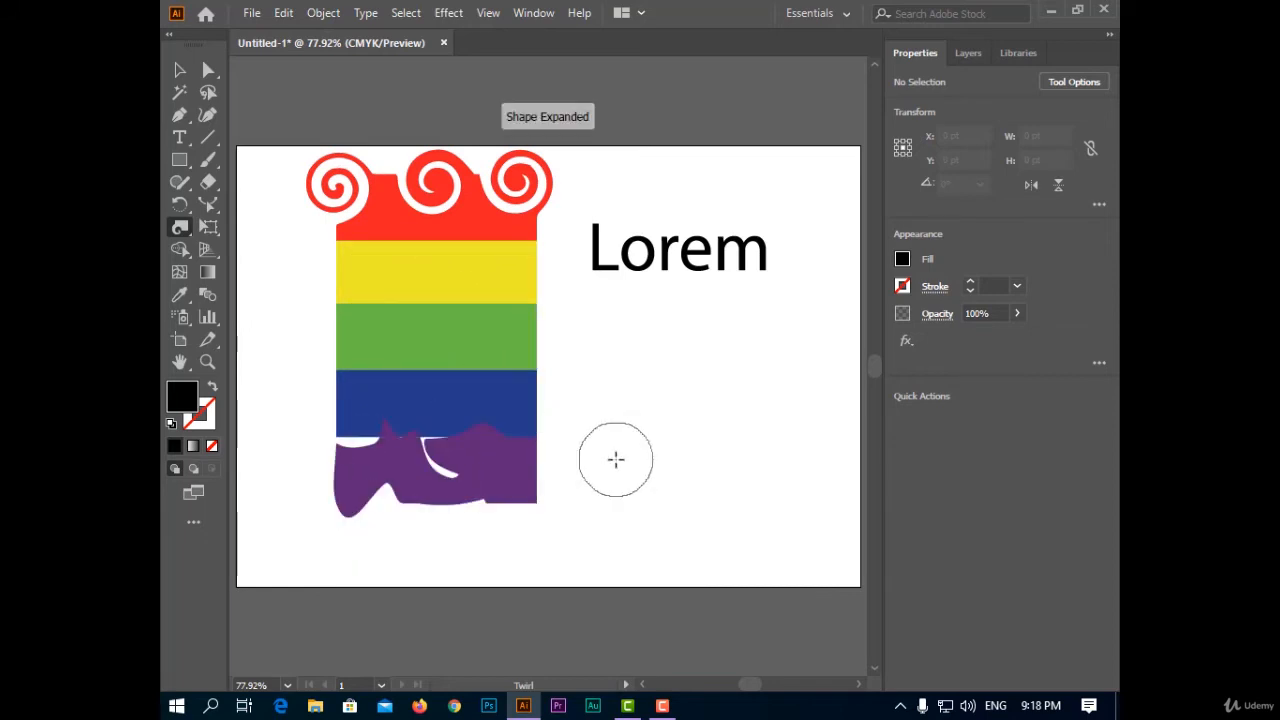
pyautogui.hotkey('ctrl', 'z')
pyautogui.hotkey('ctrl', 'z')
pyautogui.hotkey('ctrl', 'z')
pyautogui.hotkey('ctrl', 'z')
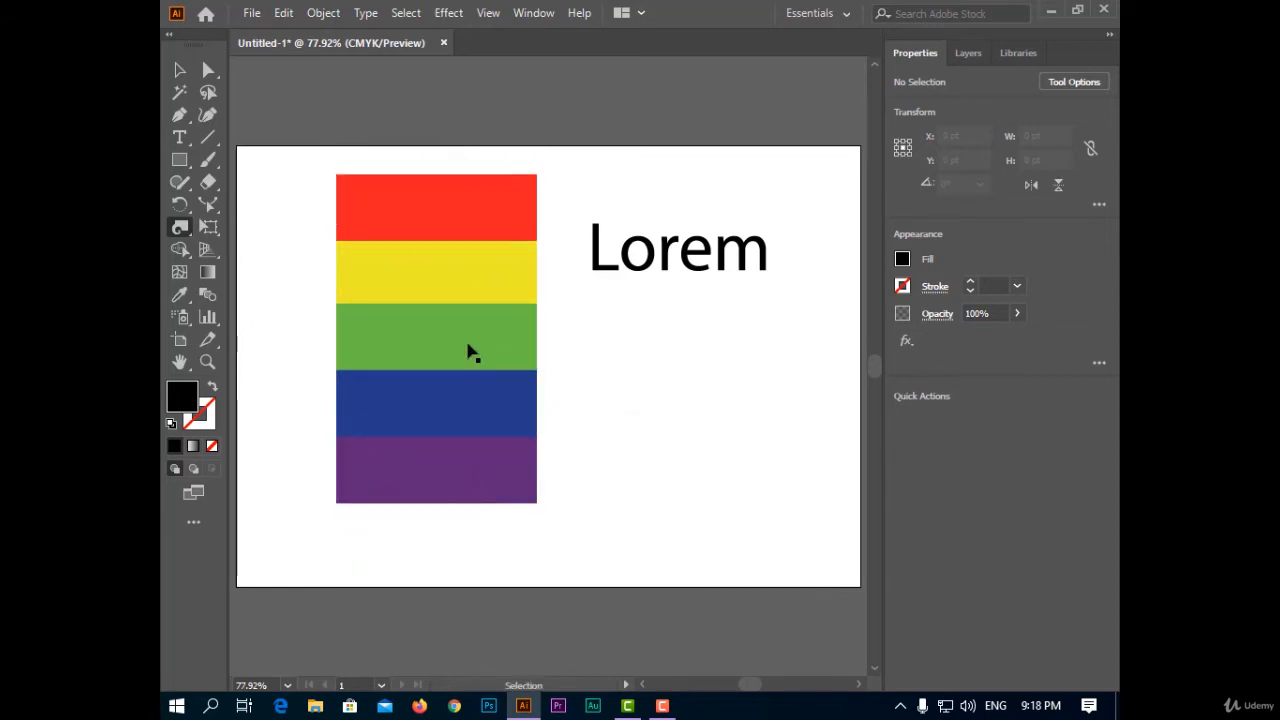
# - Twirl spirals into the boundaries between the coloured rectangles and swirl the colours together through the lower and left parts of the stack
pyautogui.click(375, 240)
pyautogui.click(491, 251)
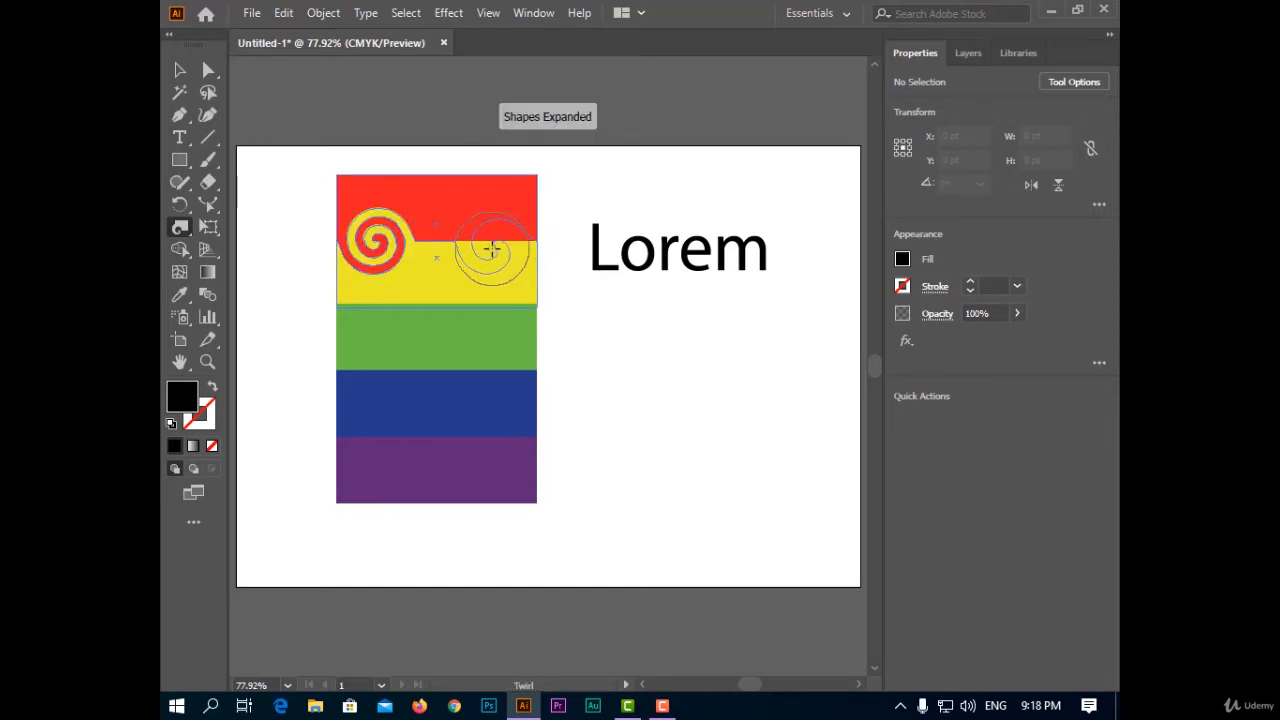
pyautogui.click(459, 312)
pyautogui.moveTo(422, 386); pyautogui.dragTo(419, 410)
pyautogui.moveTo(430, 470)
pyautogui.mouseDown()
pyautogui.moveTo(455, 509)
pyautogui.moveTo(505, 427)
pyautogui.moveTo(496, 325)
pyautogui.mouseUp()
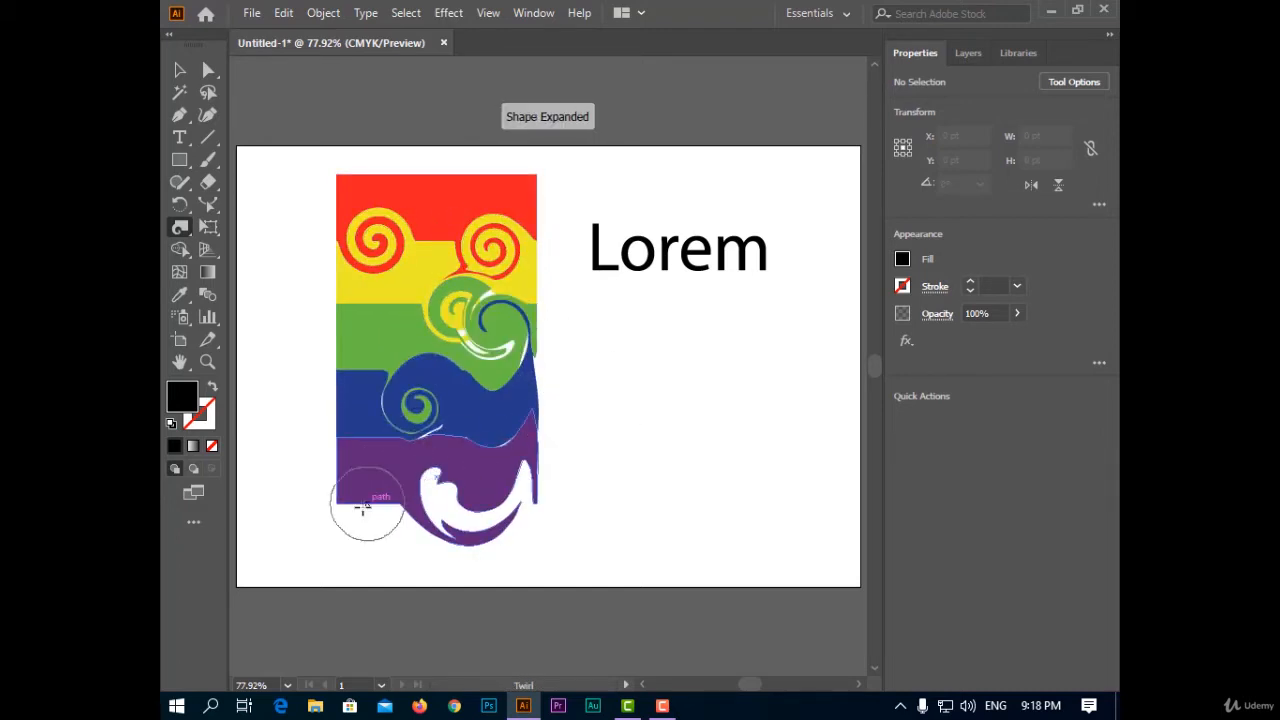
pyautogui.moveTo(364, 505)
pyautogui.mouseDown()
pyautogui.moveTo(364, 393)
pyautogui.moveTo(420, 356)
pyautogui.mouseUp()
pyautogui.moveTo(378, 465)
pyautogui.mouseDown()
pyautogui.moveTo(388, 415)
pyautogui.moveTo(362, 305)
pyautogui.moveTo(398, 298)
pyautogui.moveTo(450, 245)
pyautogui.moveTo(385, 170)
pyautogui.moveTo(340, 200)
pyautogui.mouseUp()
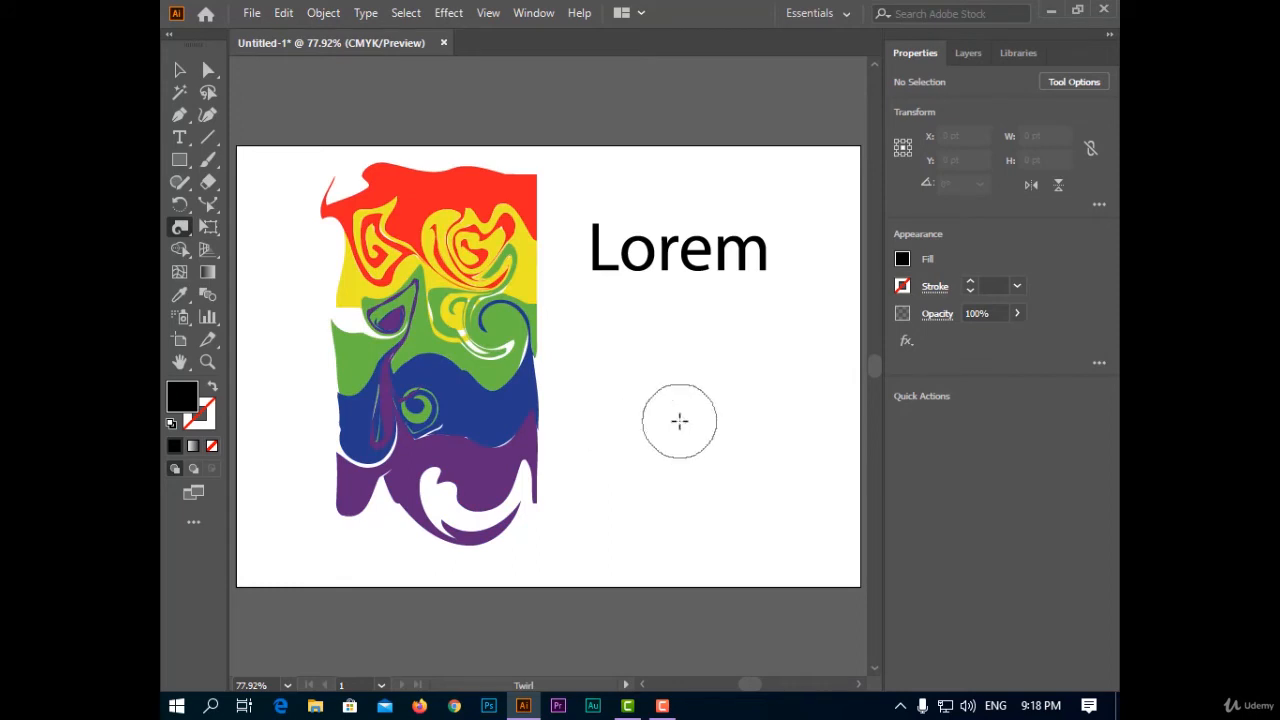
# - Reduce the Twirl brush to 30 pt wide and 30 pt high for working on the Lorem text
pyautogui.scroll(2, 785, 330)
pyautogui.scroll(1, 714, 238)
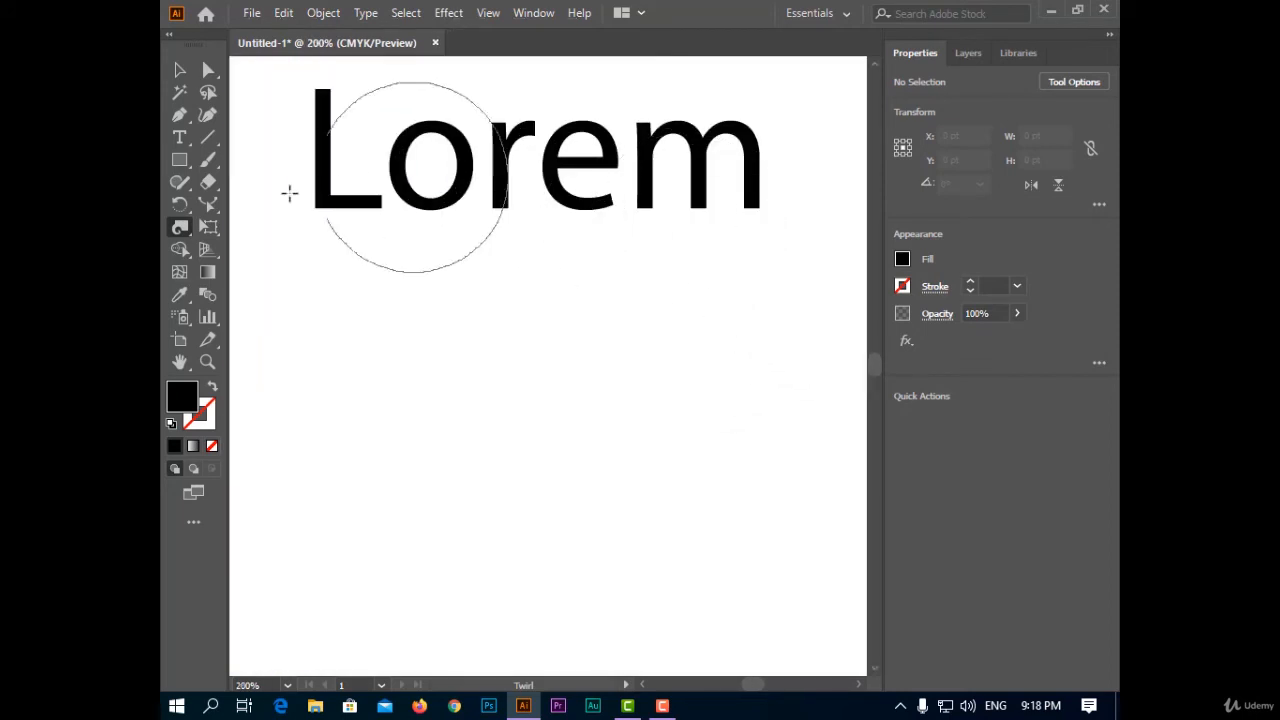
pyautogui.doubleClick(172, 230)
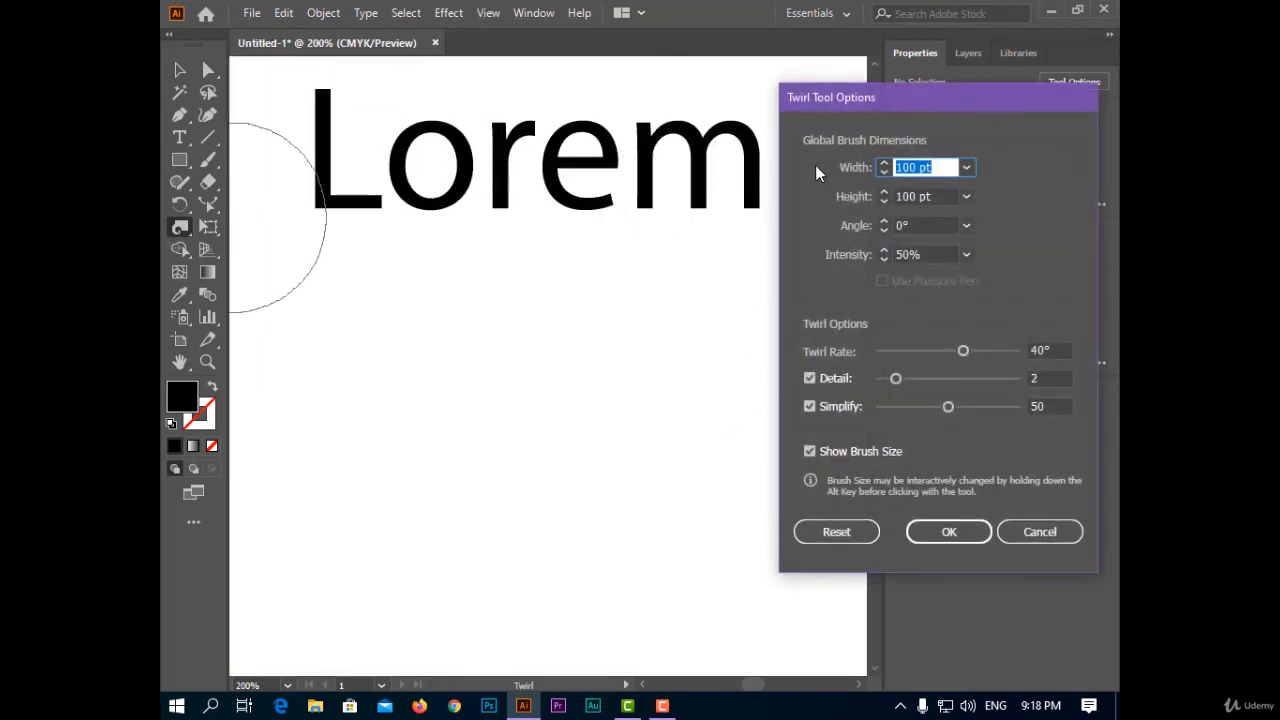
pyautogui.write('30')
pyautogui.press('Tab')
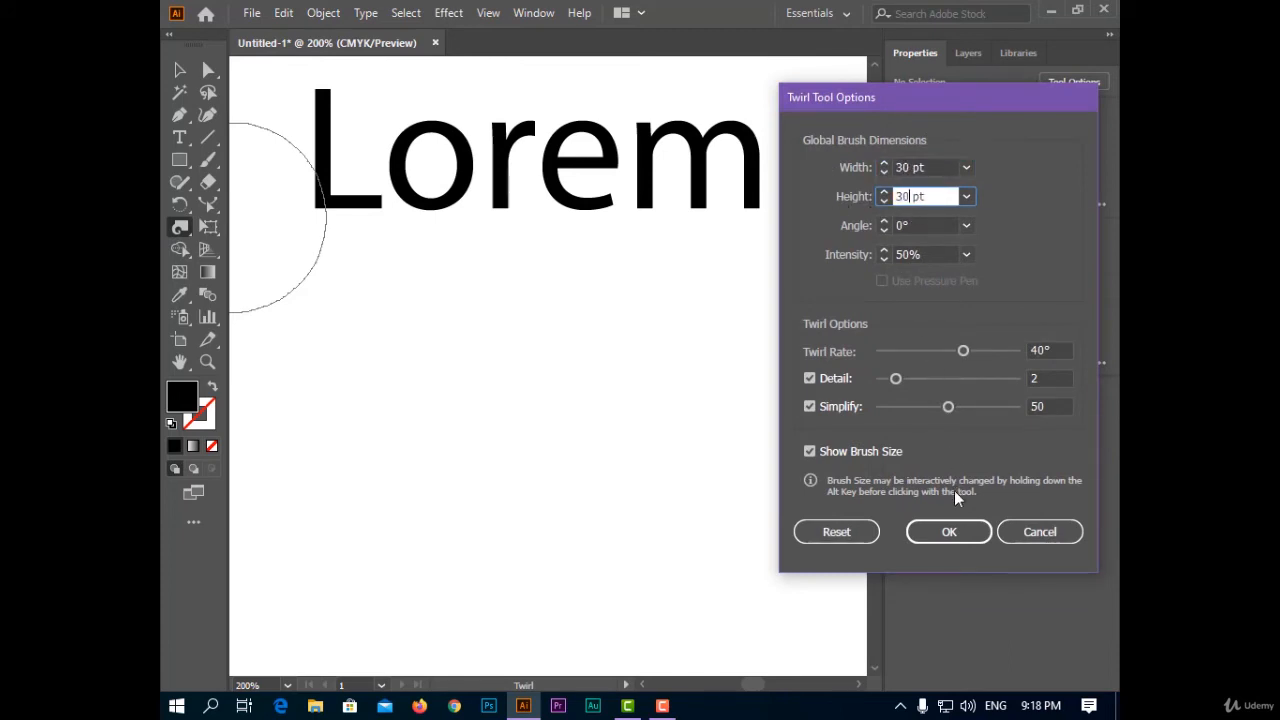
pyautogui.click(949, 531)
# - Twirl small curls into each letter of the Lorem text, from the foot of the m to the stem of the L
pyautogui.moveTo(772, 208); pyautogui.dragTo(758, 196)
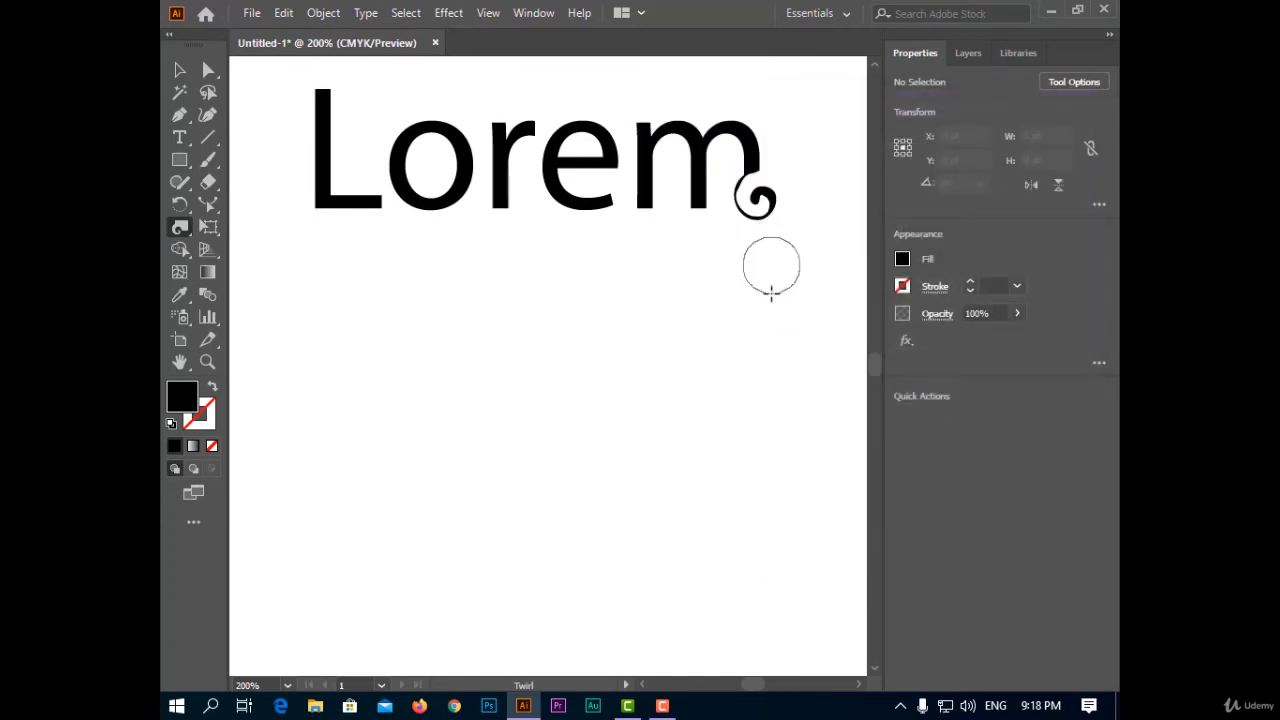
pyautogui.moveTo(585, 190); pyautogui.dragTo(585, 190)
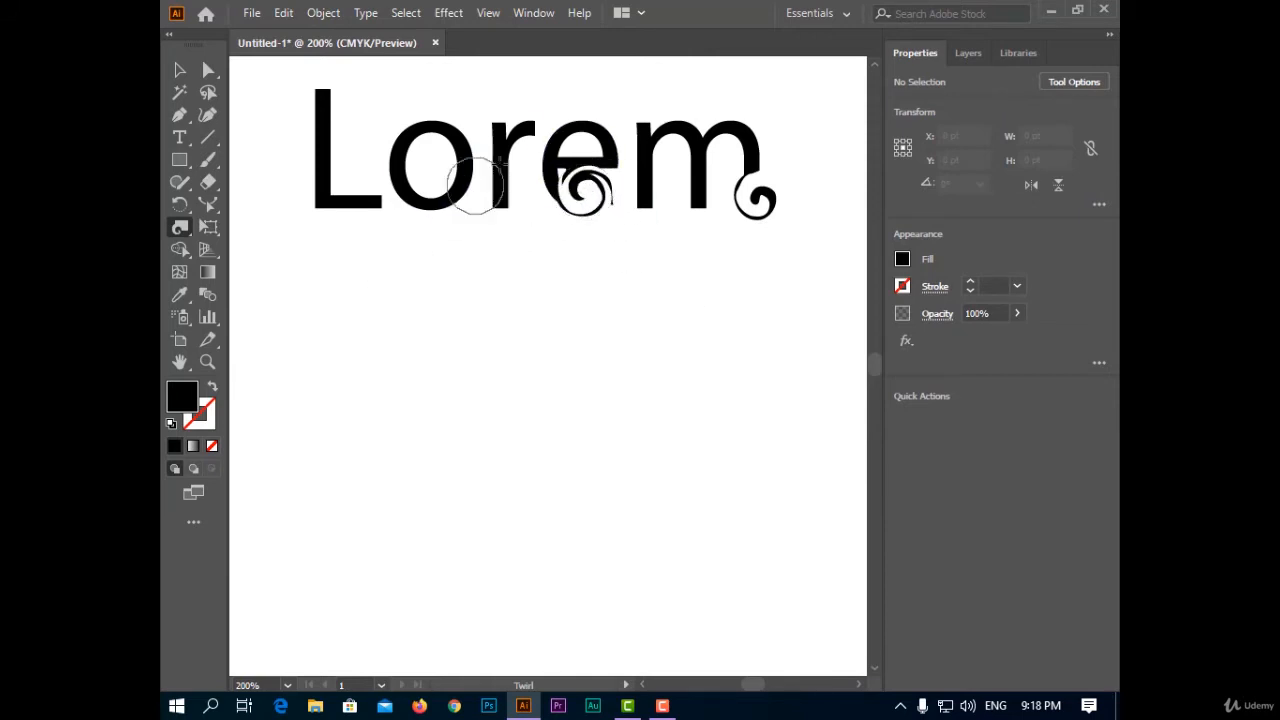
pyautogui.moveTo(475, 185)
pyautogui.mouseDown()
pyautogui.moveTo(514, 143)
pyautogui.moveTo(505, 155)
pyautogui.mouseUp()
pyautogui.moveTo(432, 184); pyautogui.dragTo(432, 184)
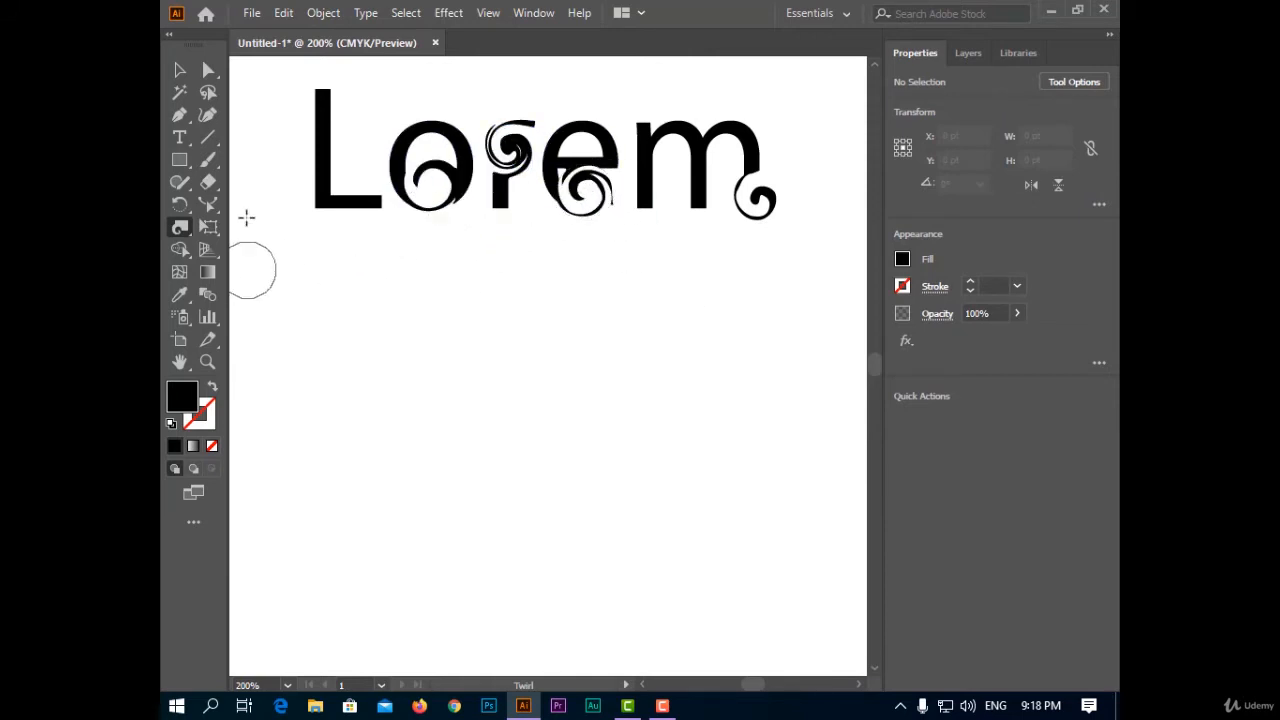
pyautogui.moveTo(318, 142); pyautogui.dragTo(320, 138)
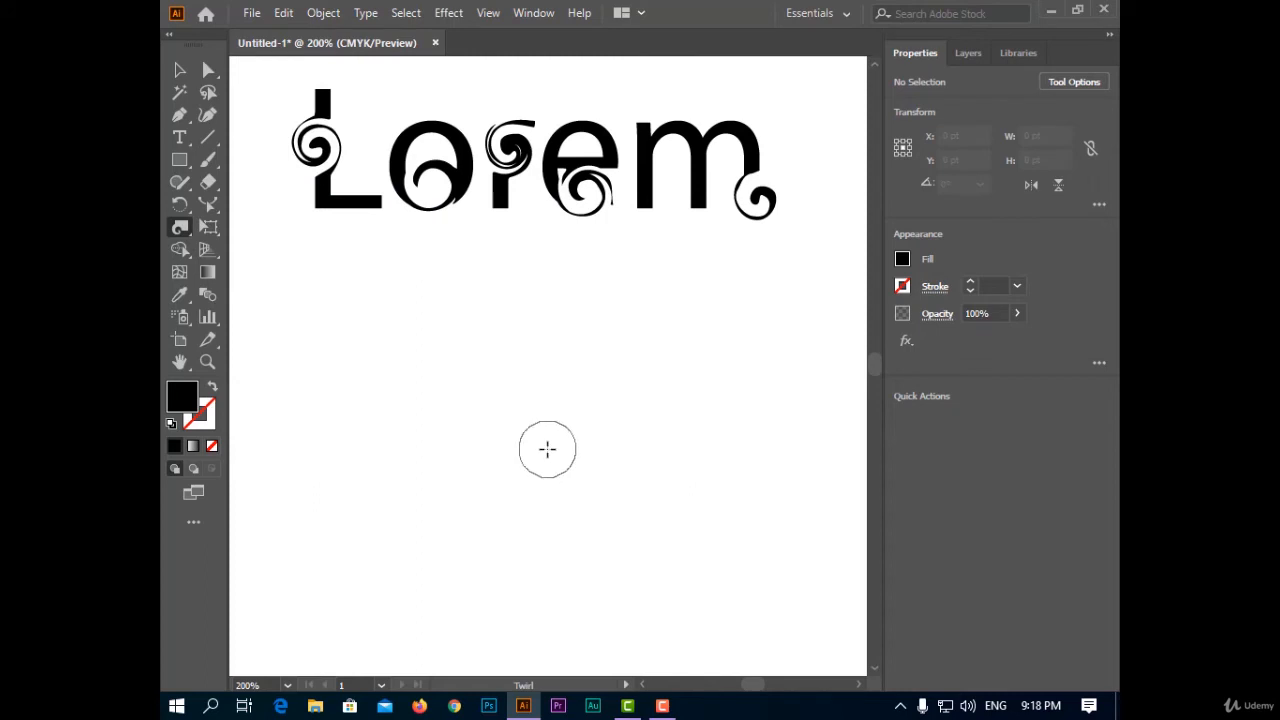
pyautogui.hotkey('ctrl', '0')
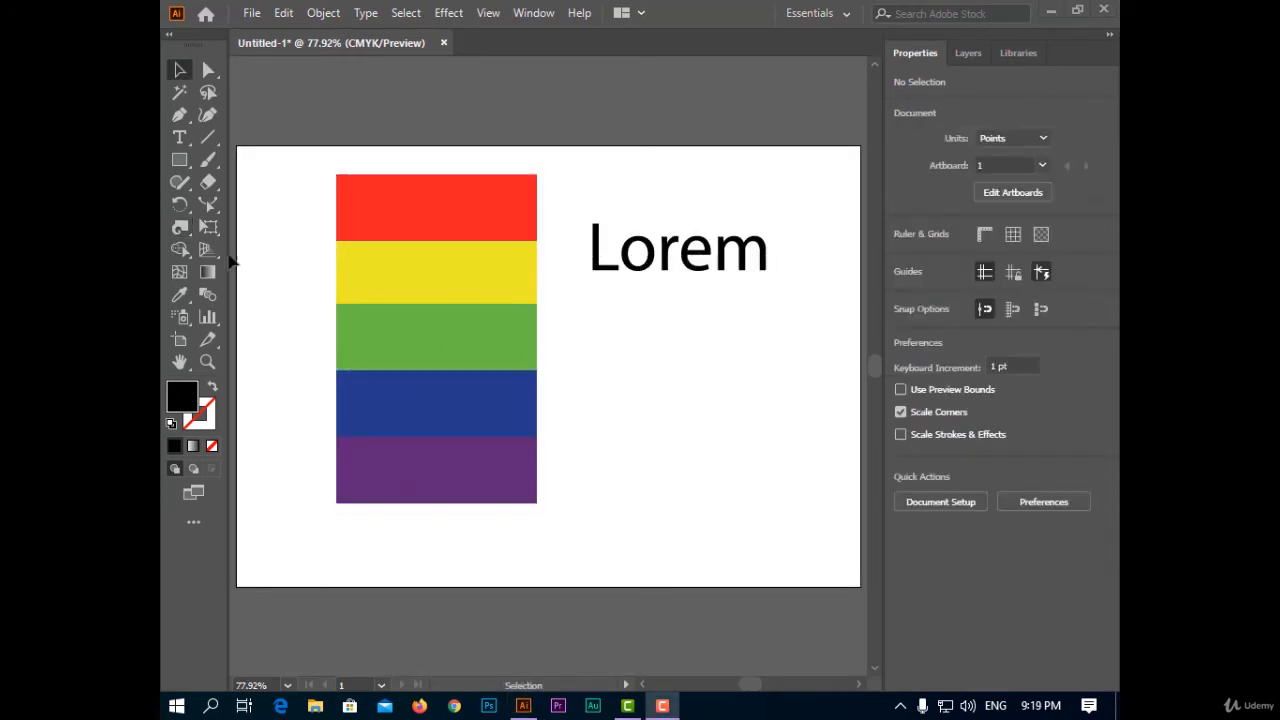
# - Switch to the Pucker tool and reset its options to the default 100 pt brush
pyautogui.click(180, 227)
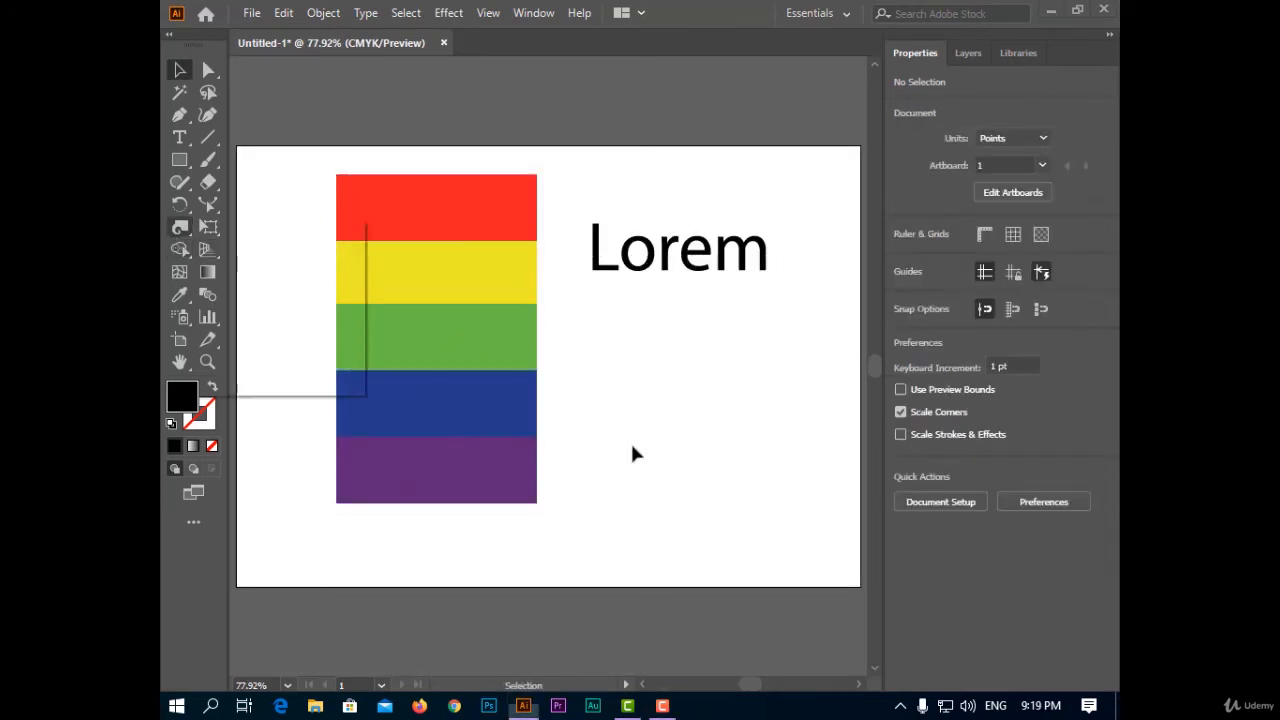
pyautogui.click(313, 293)
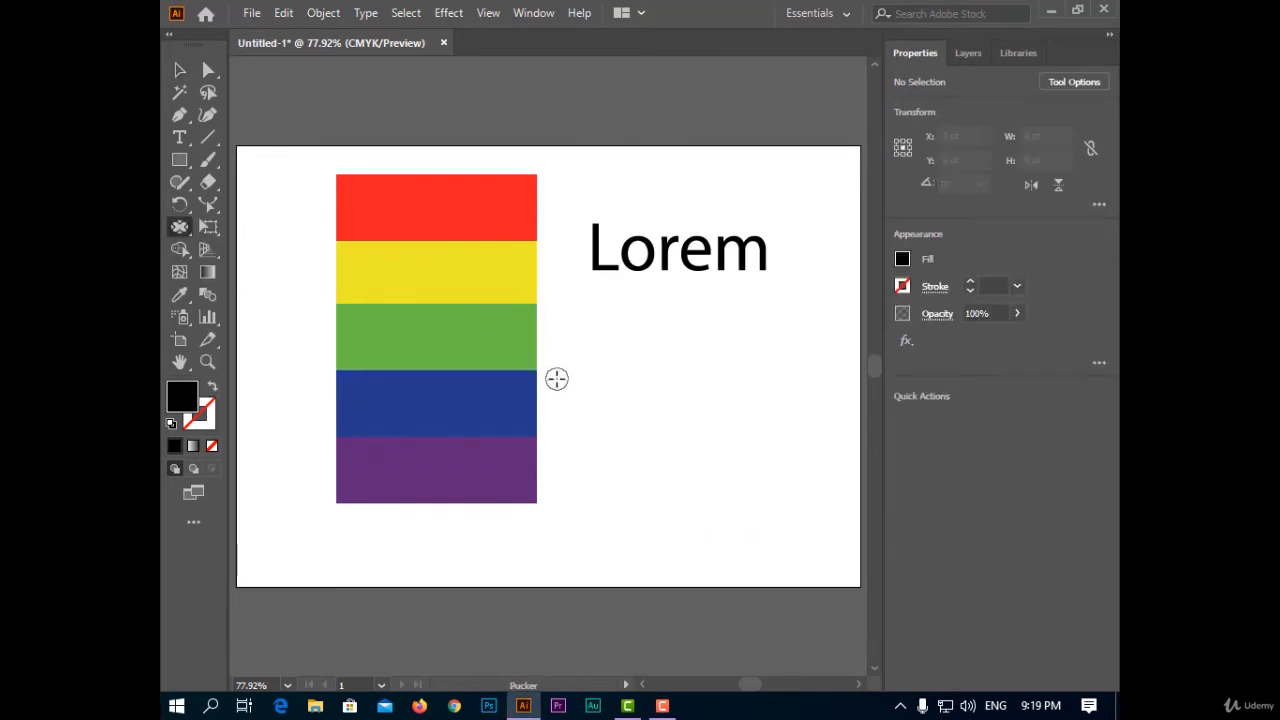
pyautogui.doubleClick(173, 230)
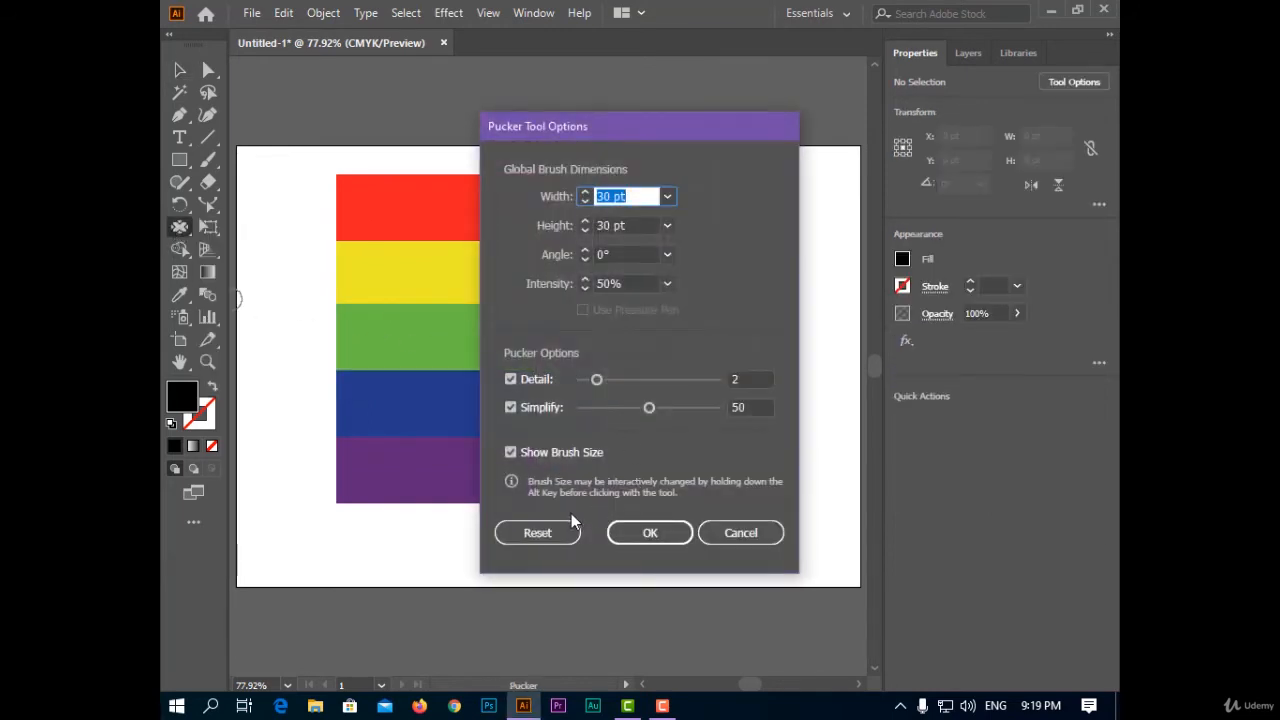
pyautogui.click(573, 530)
pyautogui.click(640, 535)
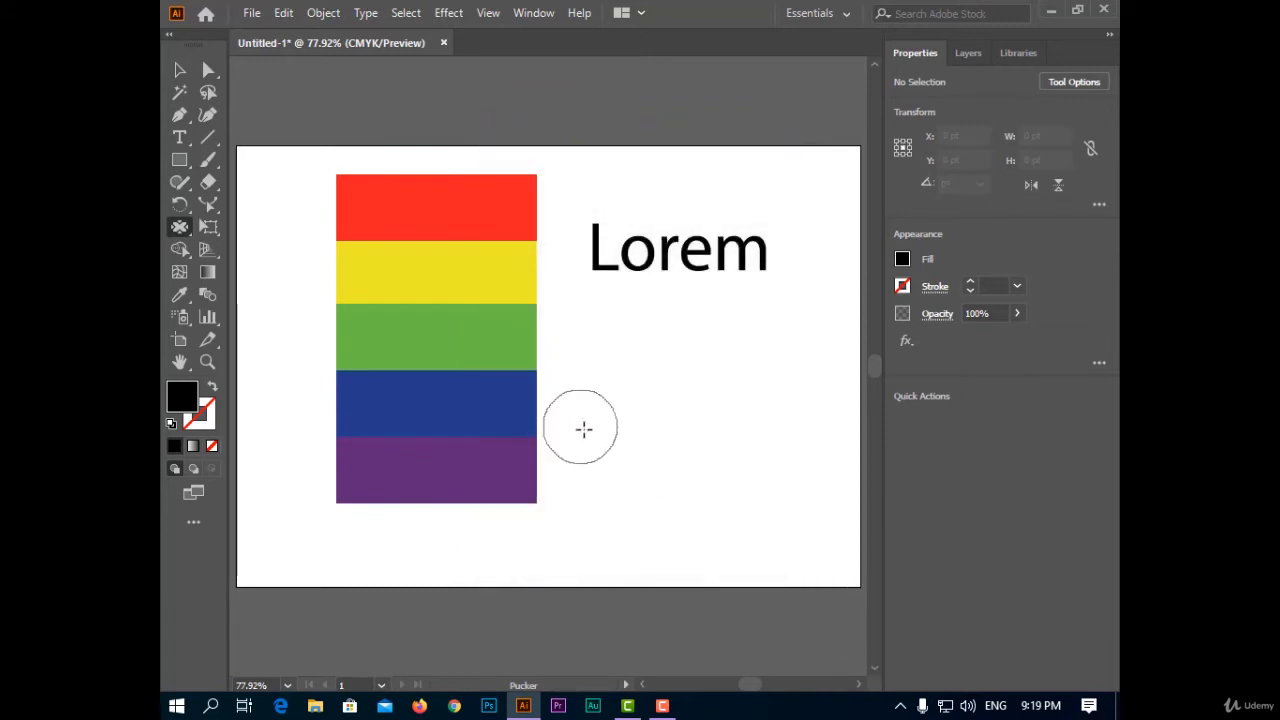
# - Try puckering the edges and boundaries of all five coloured rectangles, and undo these distortions
pyautogui.moveTo(571, 400)
pyautogui.mouseDown()
pyautogui.moveTo(615, 401)
pyautogui.moveTo(420, 296)
pyautogui.moveTo(597, 340)
pyautogui.moveTo(423, 286)
pyautogui.moveTo(567, 158)
pyautogui.moveTo(406, 238)
pyautogui.moveTo(368, 183)
pyautogui.mouseUp()
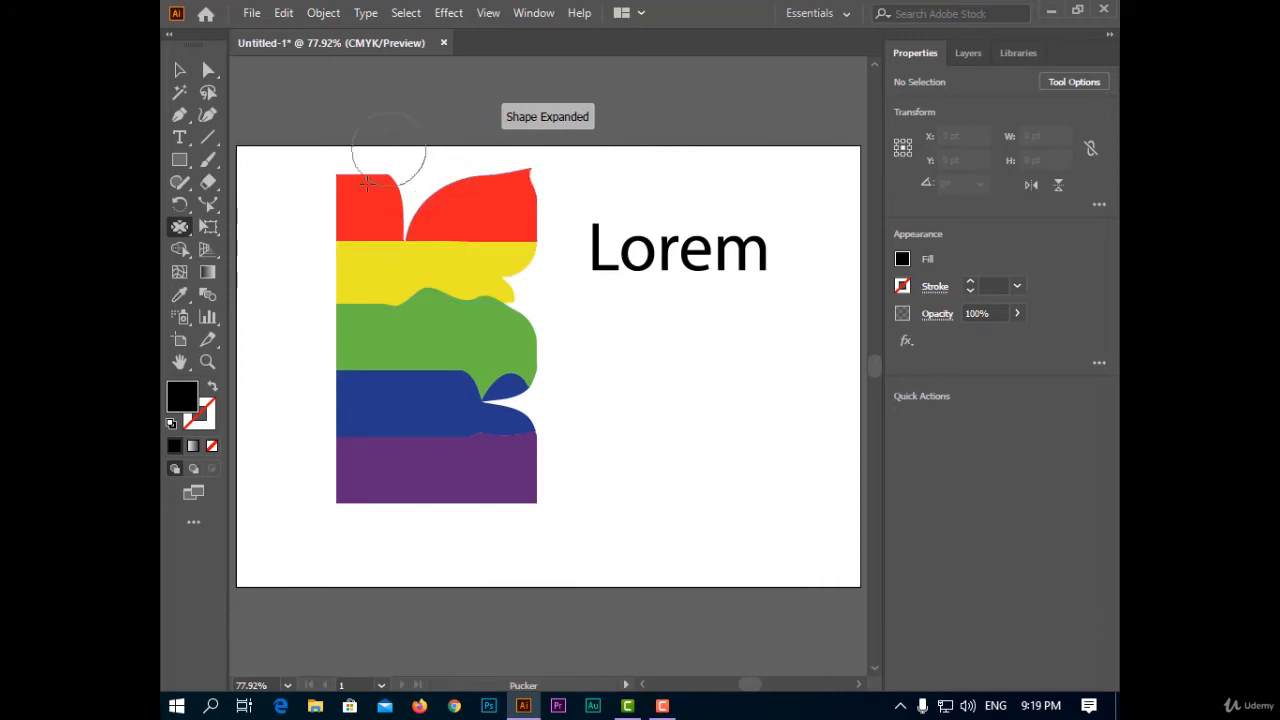
pyautogui.moveTo(370, 290)
pyautogui.mouseDown()
pyautogui.moveTo(323, 351)
pyautogui.moveTo(323, 409)
pyautogui.moveTo(407, 407)
pyautogui.moveTo(435, 430)
pyautogui.moveTo(395, 521)
pyautogui.moveTo(398, 452)
pyautogui.moveTo(486, 478)
pyautogui.moveTo(489, 546)
pyautogui.mouseUp()
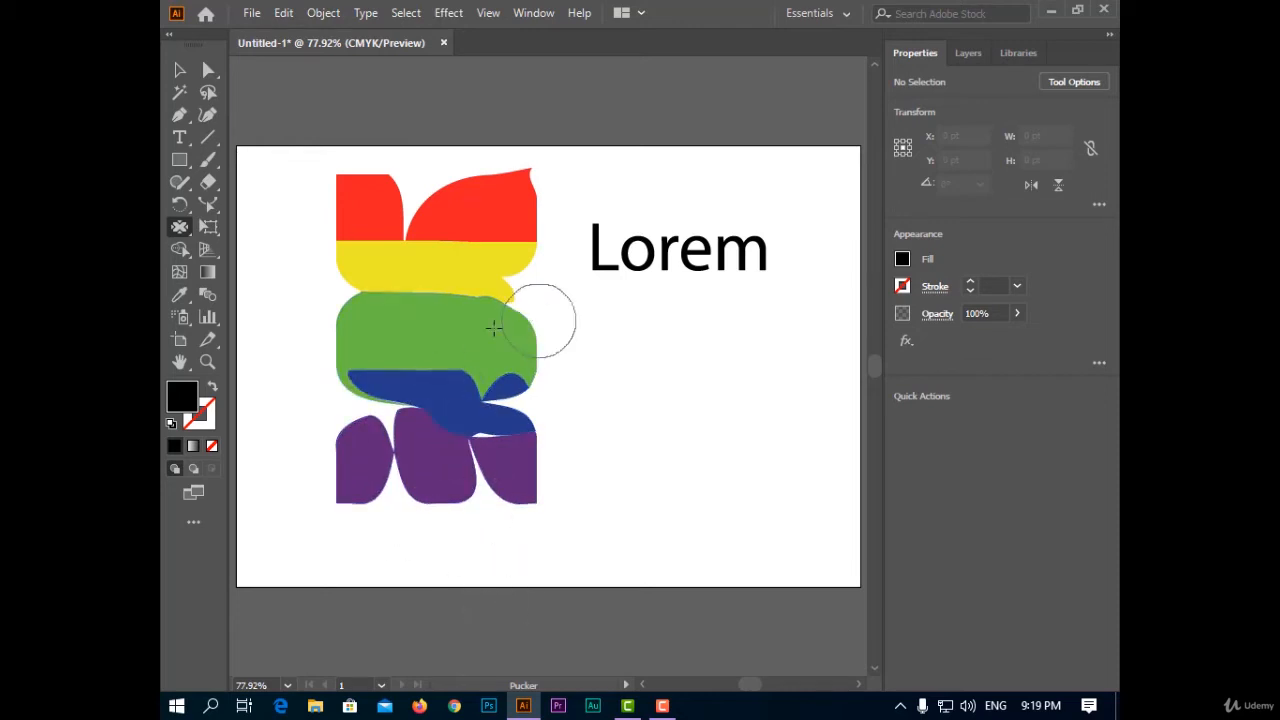
pyautogui.moveTo(494, 327)
pyautogui.mouseDown()
pyautogui.moveTo(297, 340)
pyautogui.moveTo(657, 391)
pyautogui.mouseUp()
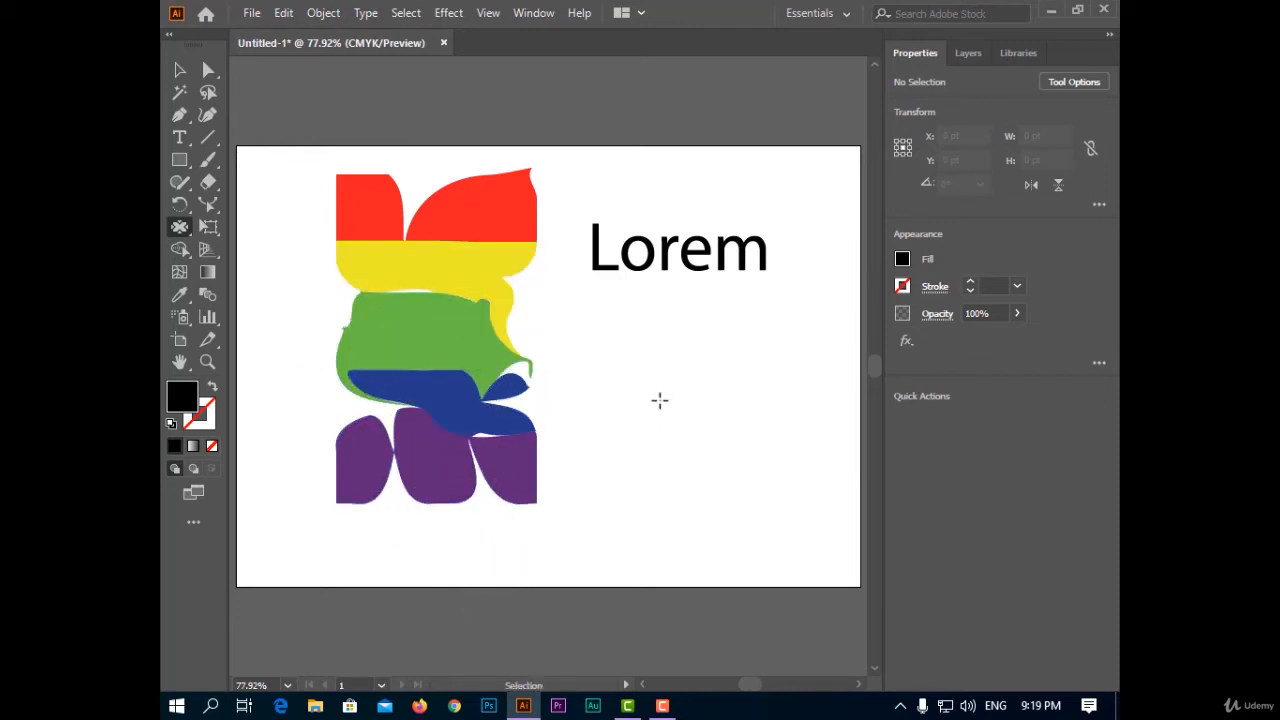
pyautogui.hotkey('ctrl', 'z')
pyautogui.hotkey('ctrl', 'z')
pyautogui.hotkey('ctrl', 'z')
pyautogui.hotkey('ctrl', 'z')
pyautogui.hotkey('ctrl', 'z')
pyautogui.hotkey('ctrl', 'z')
pyautogui.hotkey('ctrl', 'z')
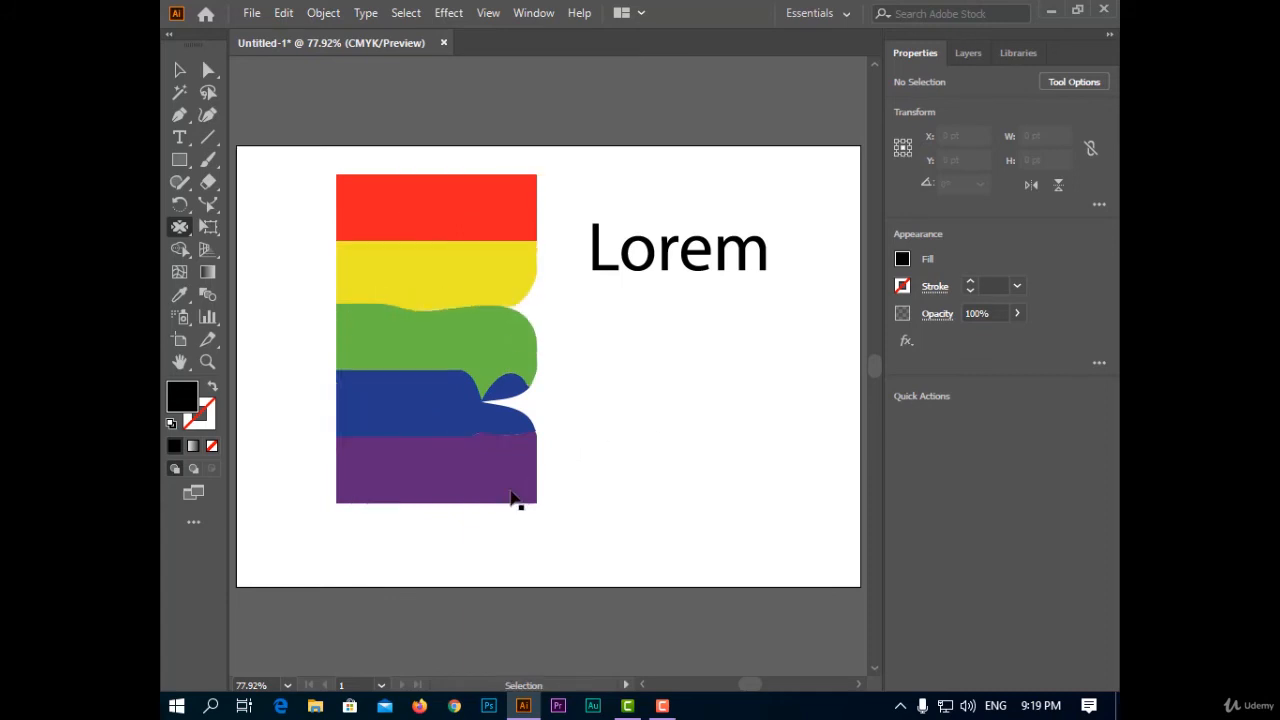
pyautogui.hotkey('ctrl', 'z')
pyautogui.hotkey('ctrl', 'z')
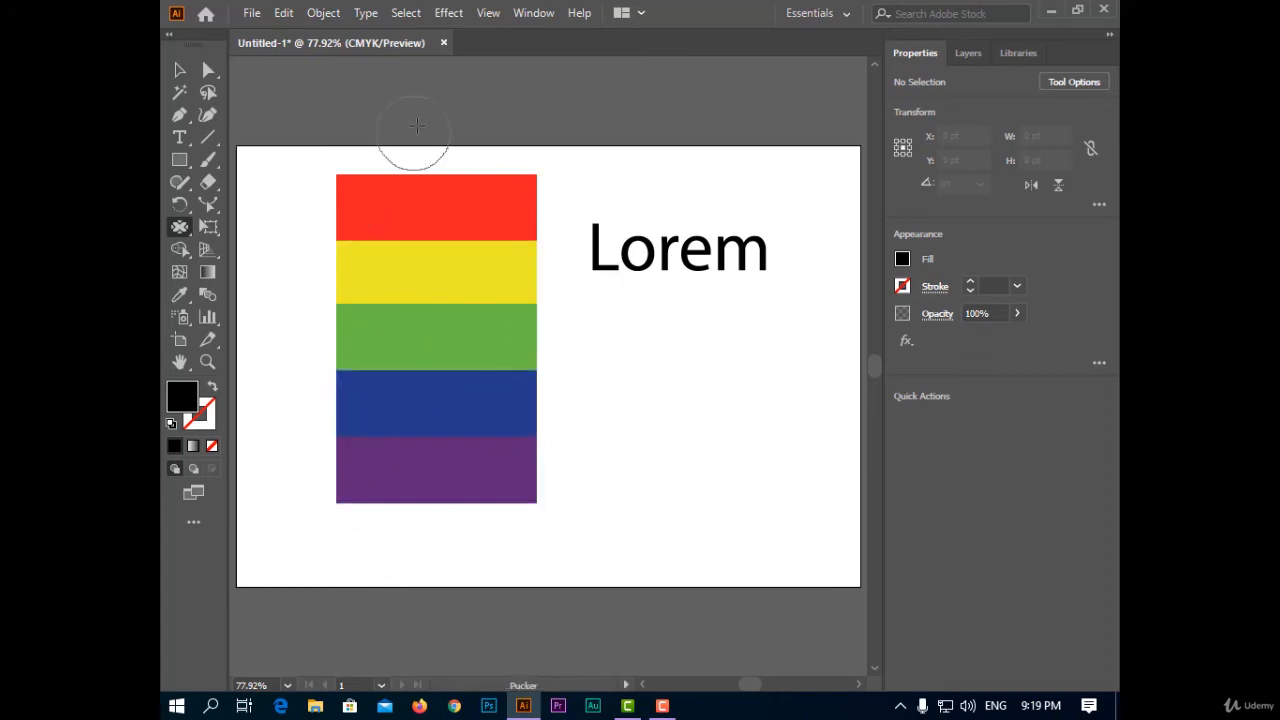
# - Pucker the rectangle stack again, pinching its outer edges and pulling the colours into pointed shapes across the boundaries
pyautogui.moveTo(374, 508)
pyautogui.mouseDown()
pyautogui.moveTo(386, 161)
pyautogui.moveTo(386, 400)
pyautogui.mouseUp()
pyautogui.moveTo(391, 458)
pyautogui.mouseDown()
pyautogui.moveTo(393, 167)
pyautogui.moveTo(445, 432)
pyautogui.mouseUp()
pyautogui.moveTo(465, 481)
pyautogui.mouseDown()
pyautogui.moveTo(471, 140)
pyautogui.moveTo(474, 254)
pyautogui.moveTo(446, 520)
pyautogui.mouseUp()
pyautogui.moveTo(499, 271); pyautogui.dragTo(343, 464)
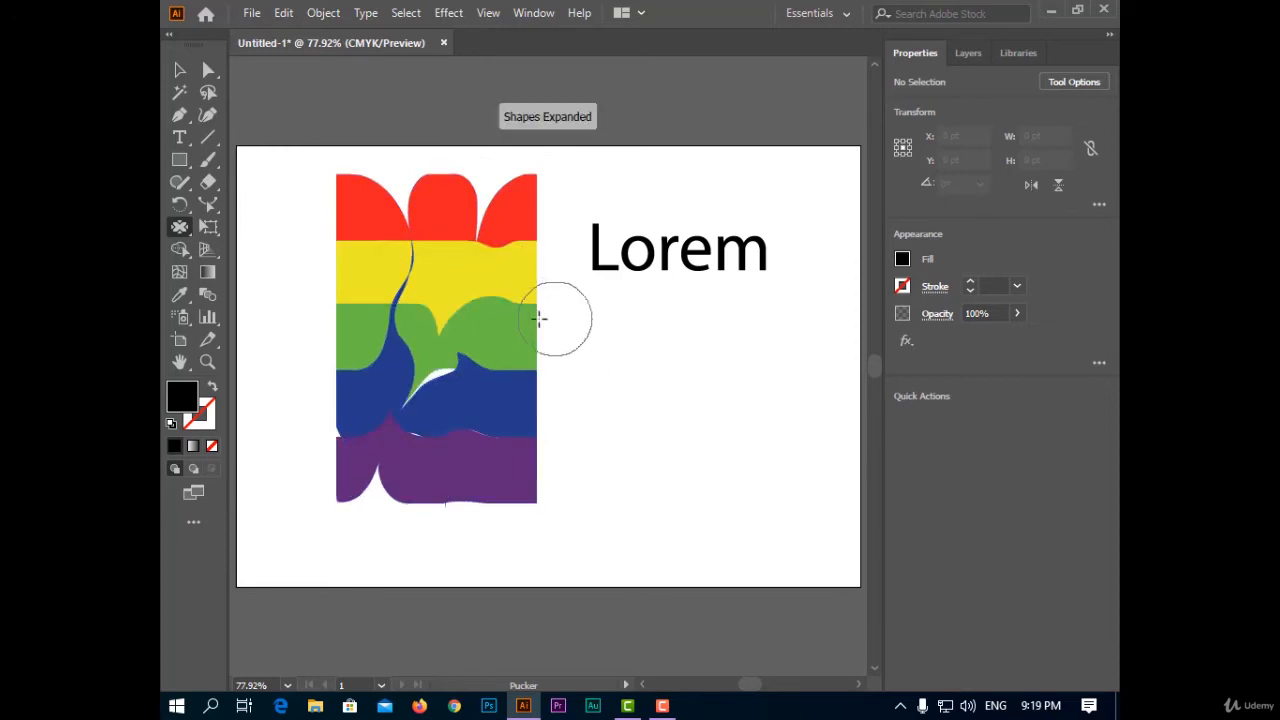
pyautogui.moveTo(537, 317); pyautogui.dragTo(366, 554)
pyautogui.moveTo(331, 421); pyautogui.dragTo(532, 263)
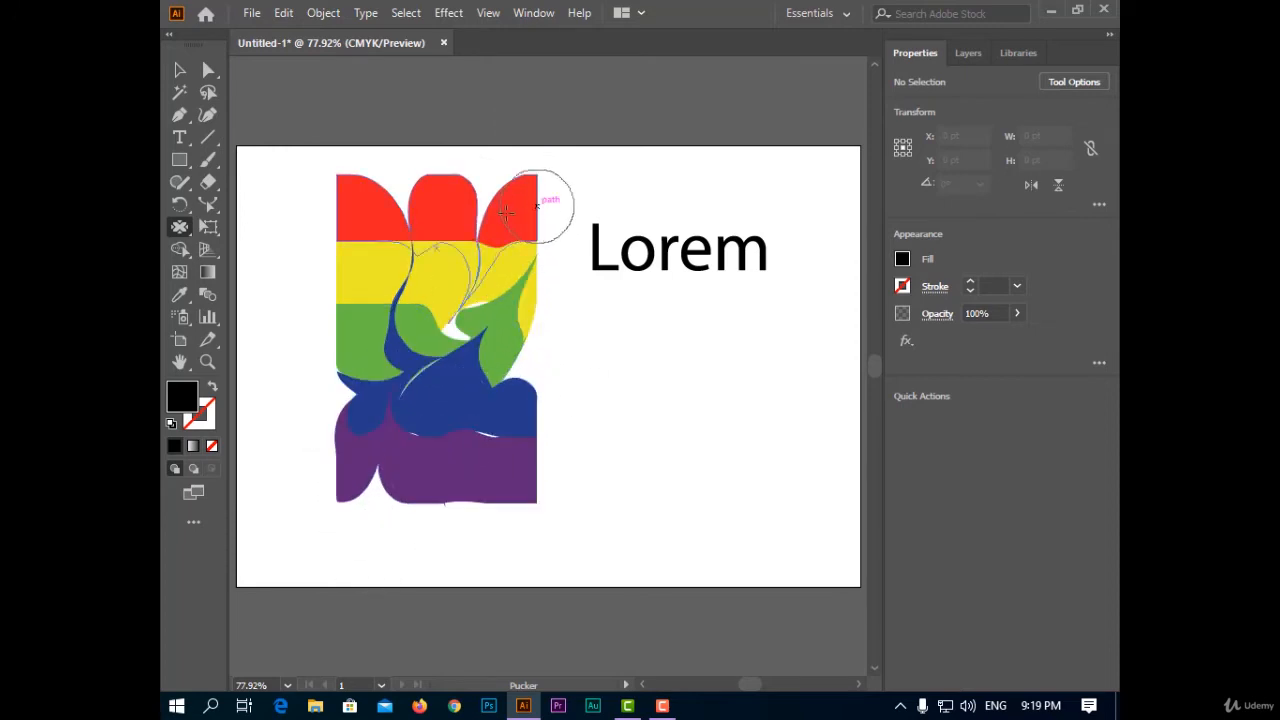
pyautogui.moveTo(543, 205); pyautogui.dragTo(271, 368)
pyautogui.moveTo(349, 239); pyautogui.dragTo(523, 540)
pyautogui.moveTo(440, 464)
pyautogui.mouseDown()
pyautogui.moveTo(424, 320)
pyautogui.moveTo(487, 192)
pyautogui.moveTo(516, 541)
pyautogui.mouseUp()
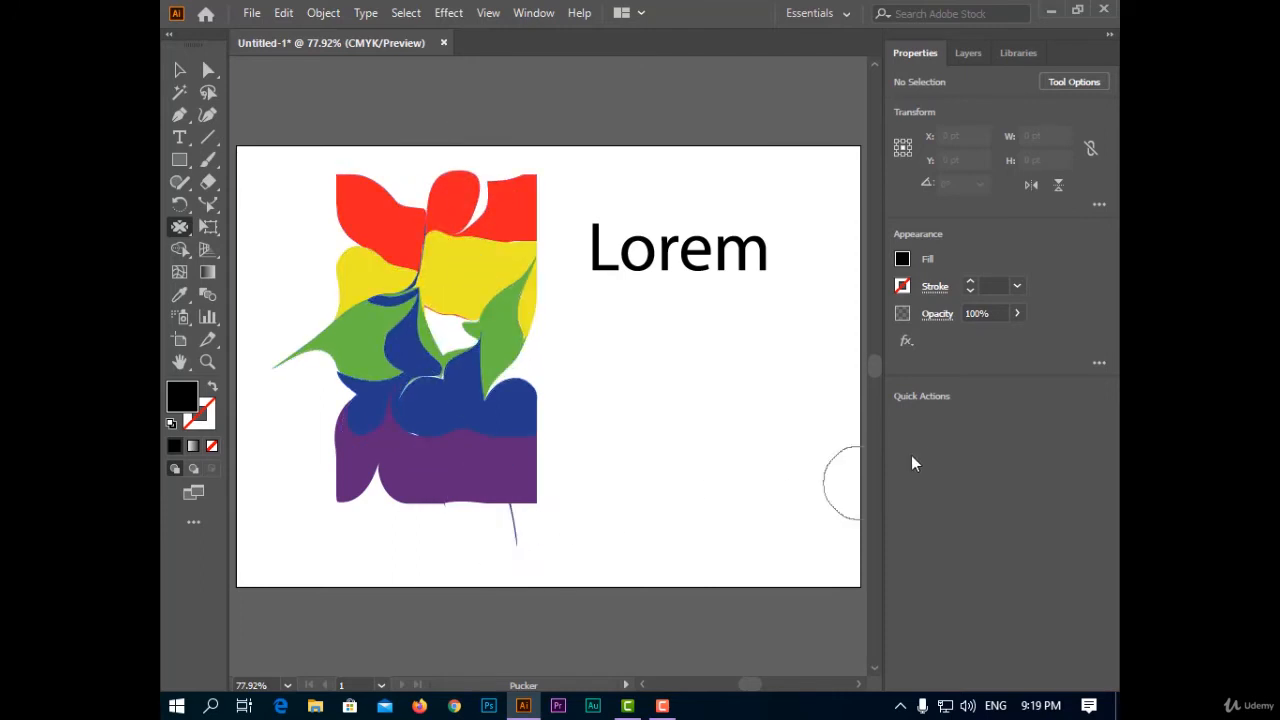
# - Set the Pucker brush to 30 pt wide and 30 pt high for the Lorem text
pyautogui.scroll(3, 779, 257)
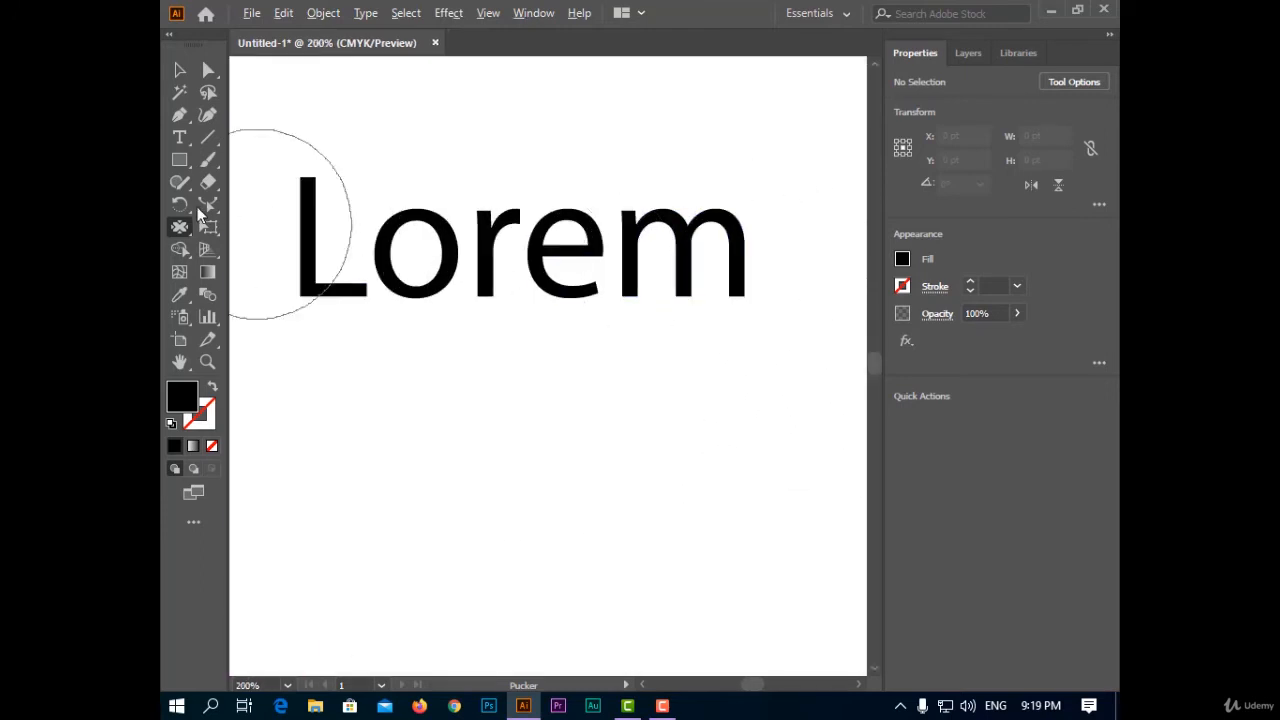
pyautogui.doubleClick(180, 226)
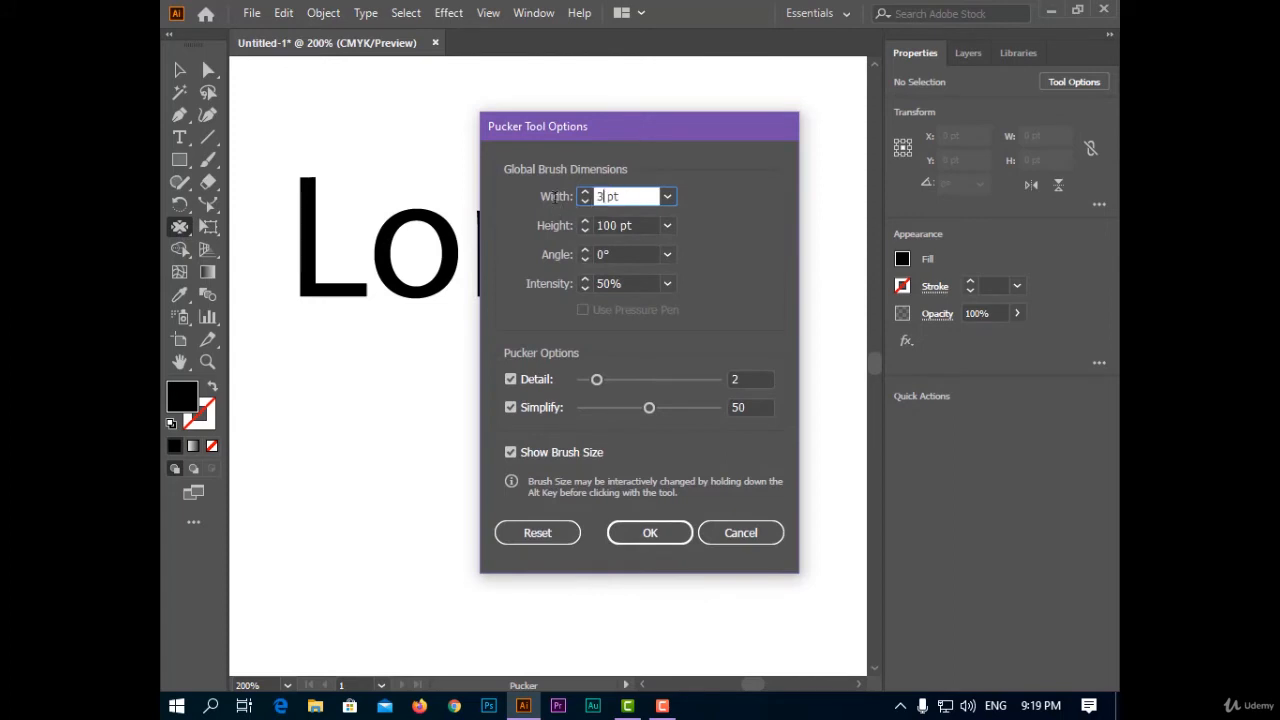
pyautogui.press('Tab')
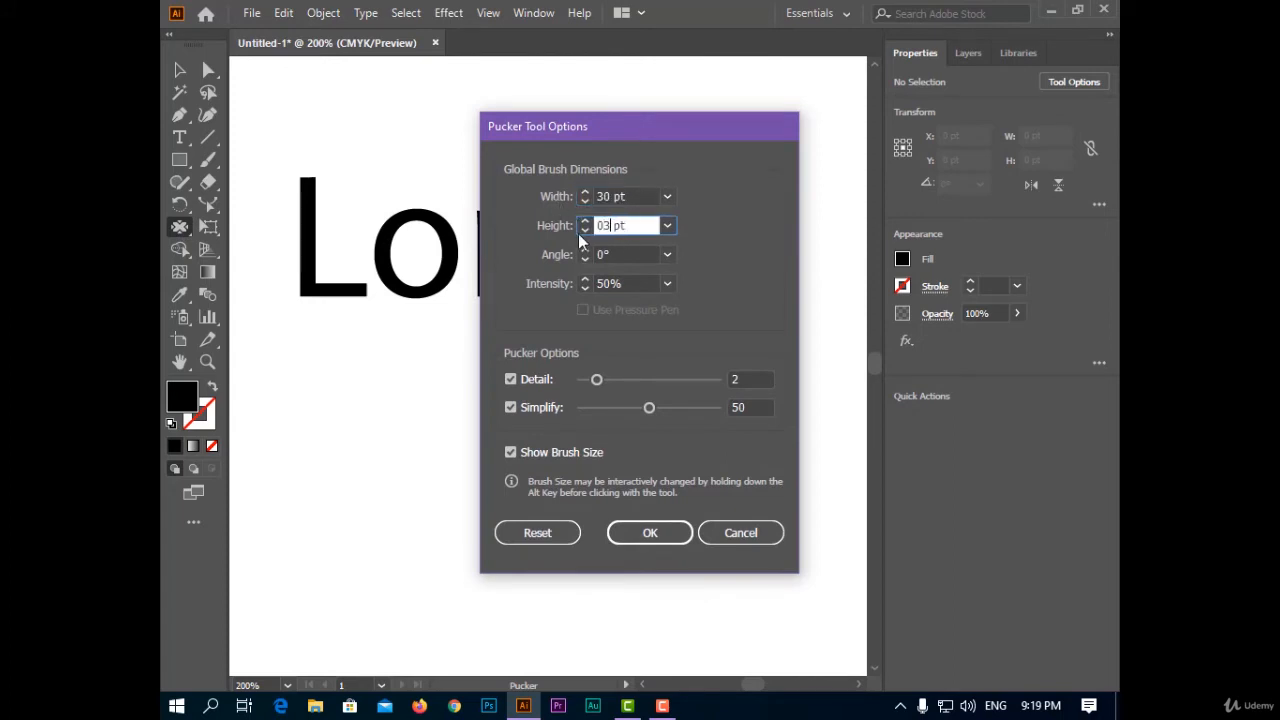
pyautogui.write('030')
pyautogui.click(676, 534)
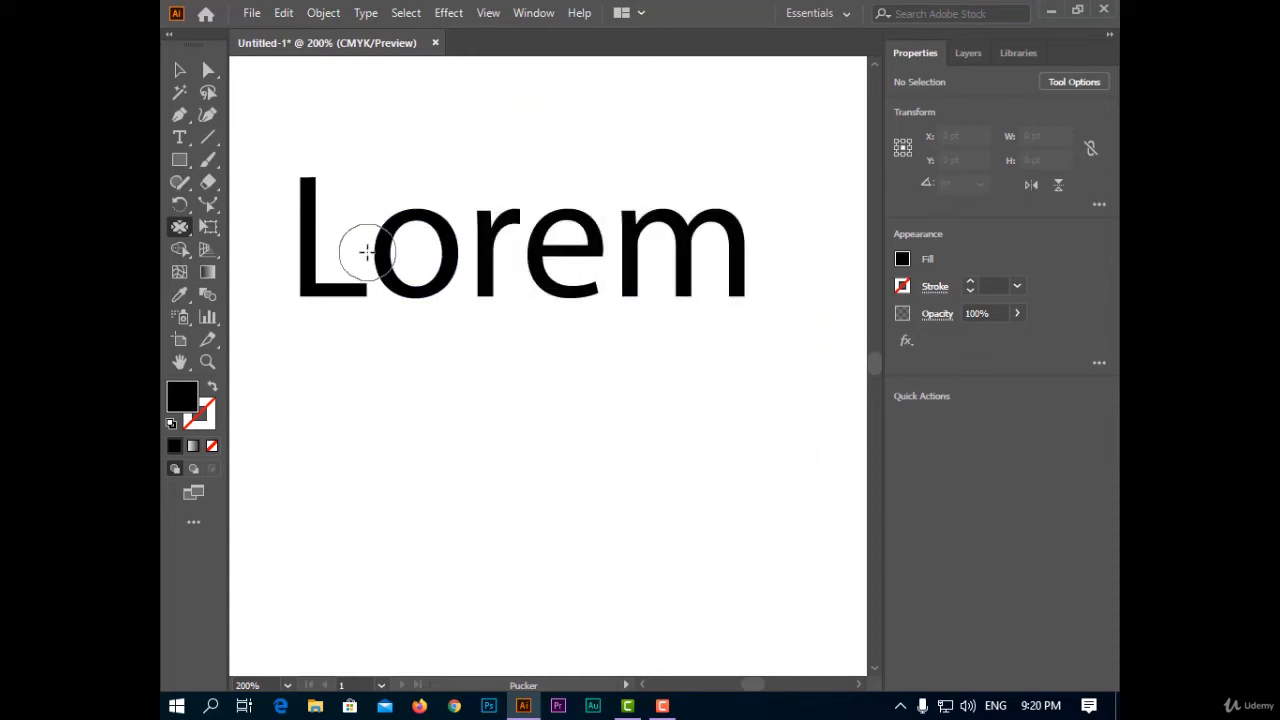
# - Pucker the letters of the Lorem text, pinching the o, m, r and e and stroking across the L
pyautogui.click(397, 249)
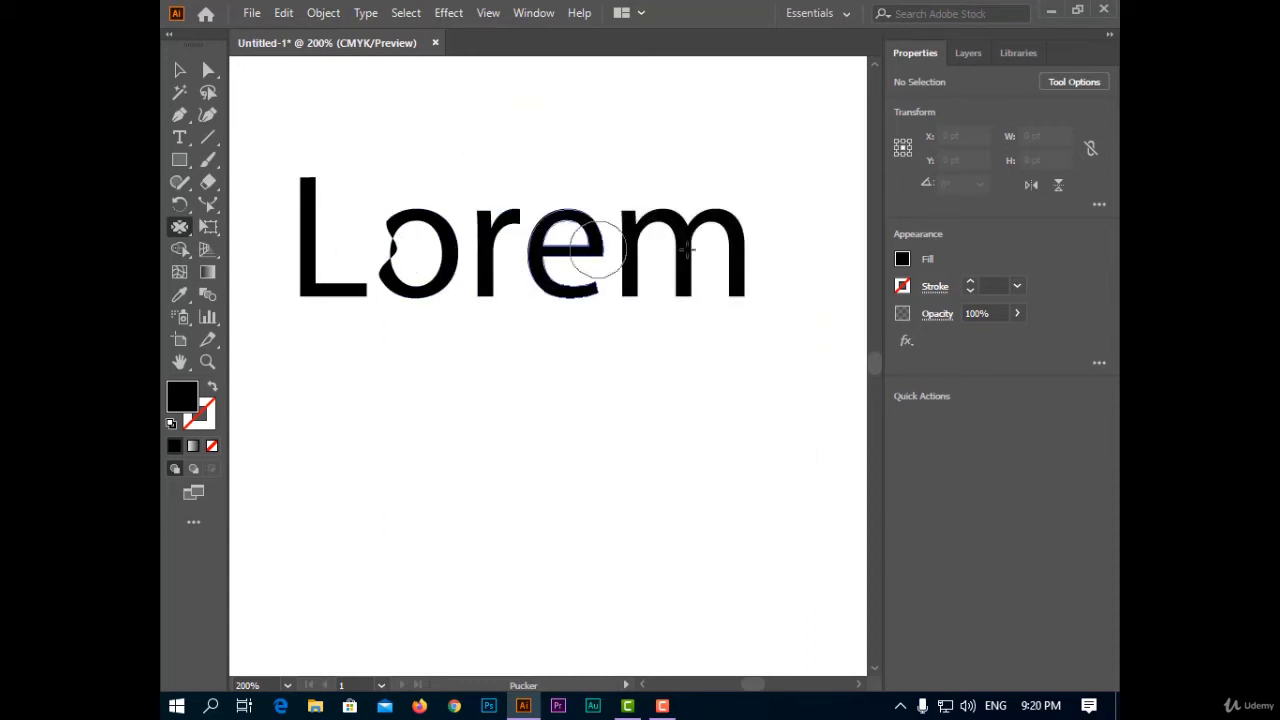
pyautogui.moveTo(716, 261); pyautogui.dragTo(671, 271)
pyautogui.click(462, 258)
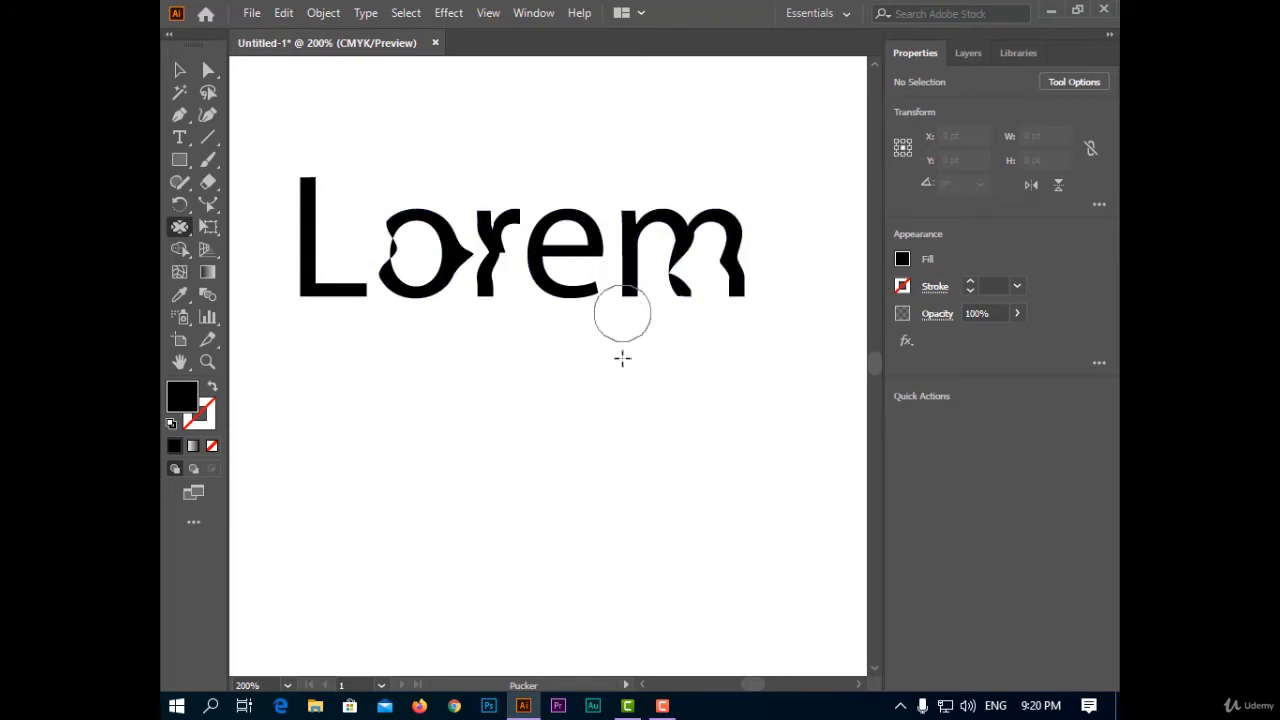
pyautogui.click(555, 222)
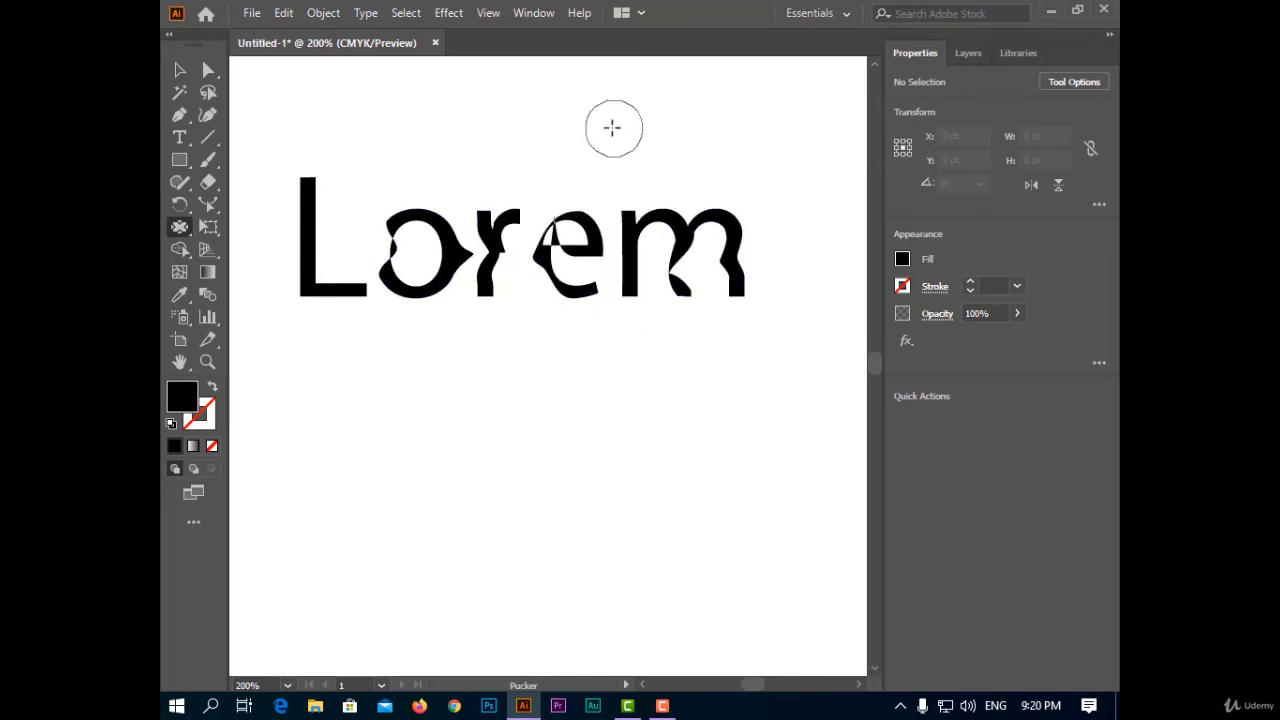
pyautogui.moveTo(301, 312); pyautogui.dragTo(345, 205)
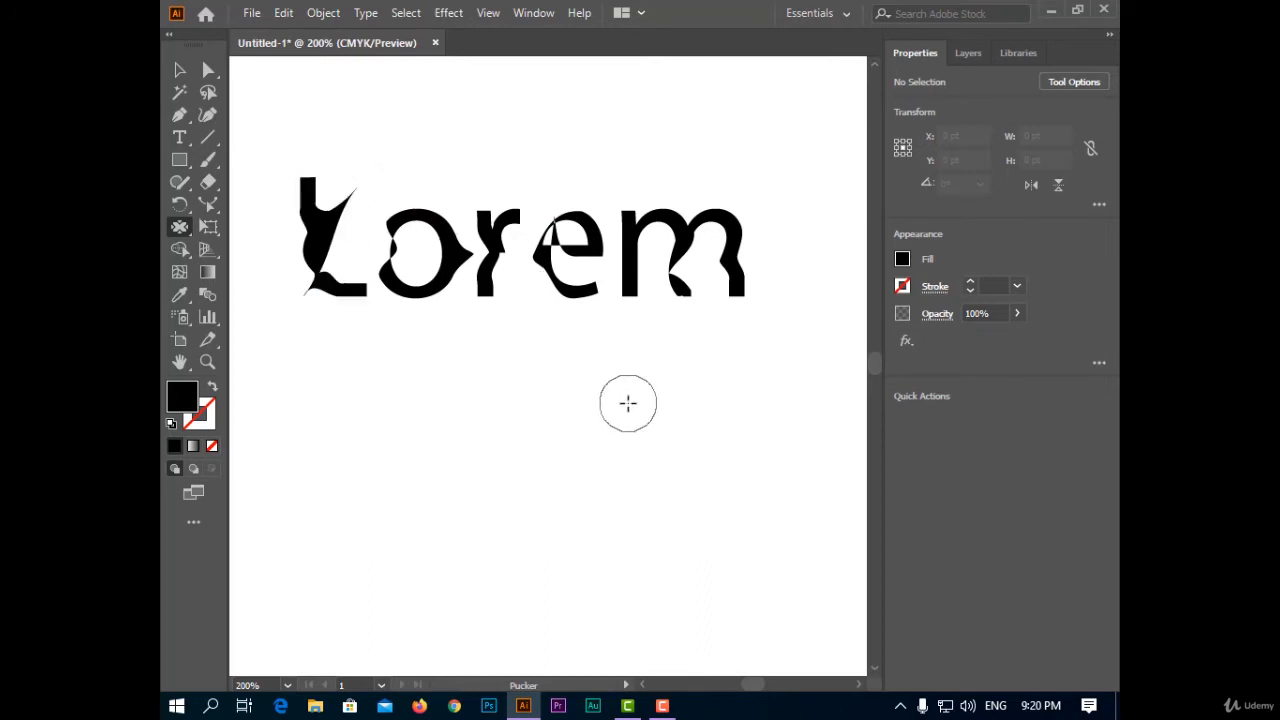
pyautogui.hotkey('ctrl', '0')
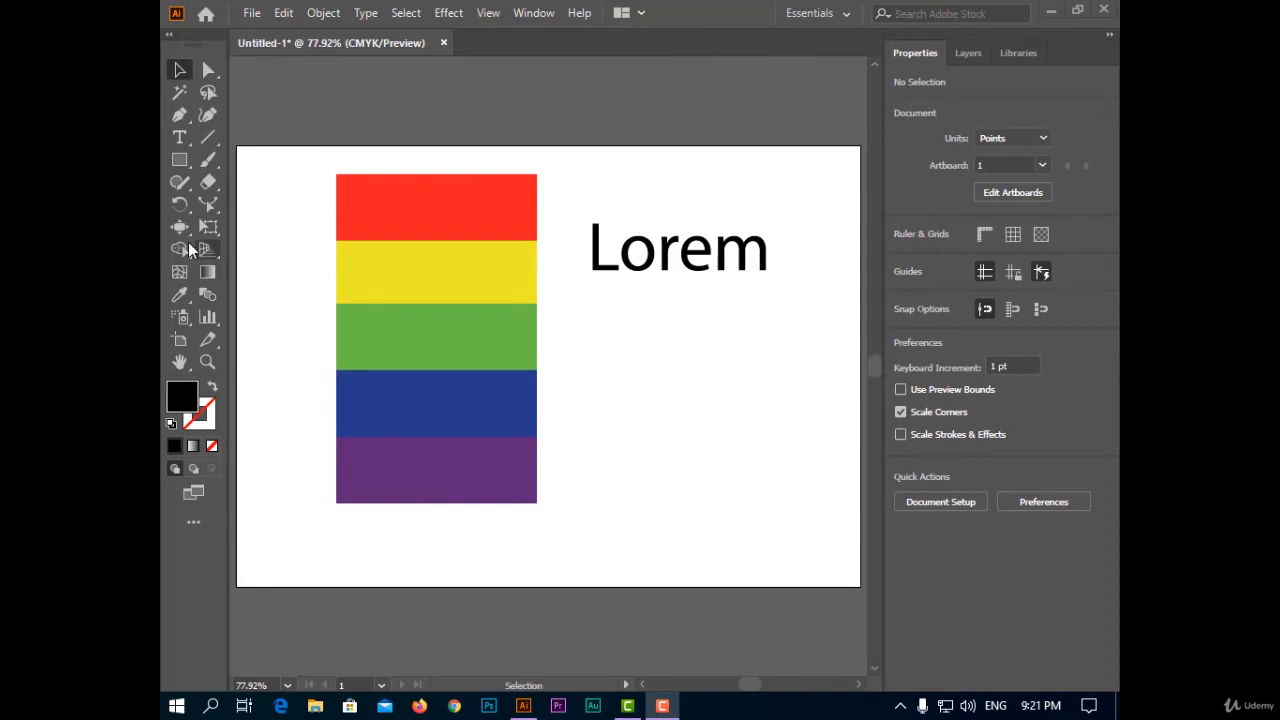
# - Switch to the Bloat tool and bulge the red rectangle at its top edge and upper-left corner
pyautogui.click(186, 225)
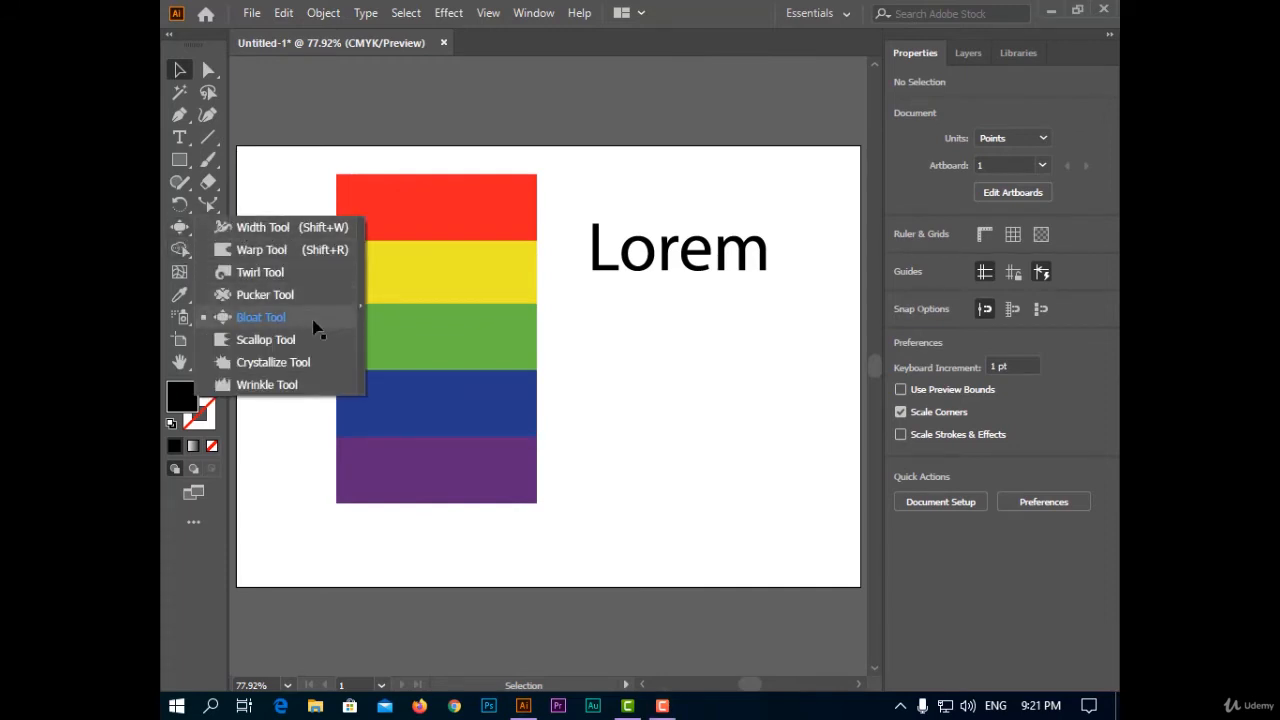
pyautogui.click(606, 329)
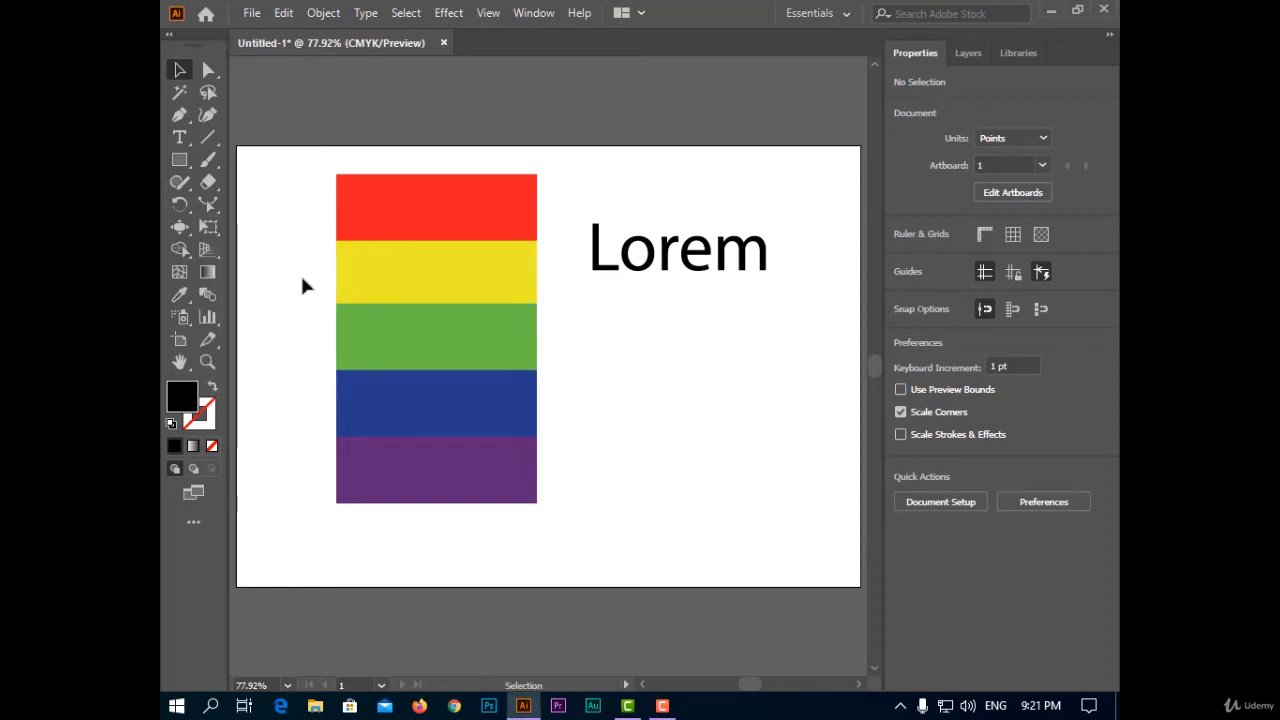
pyautogui.click(182, 229)
pyautogui.moveTo(457, 168); pyautogui.dragTo(432, 215)
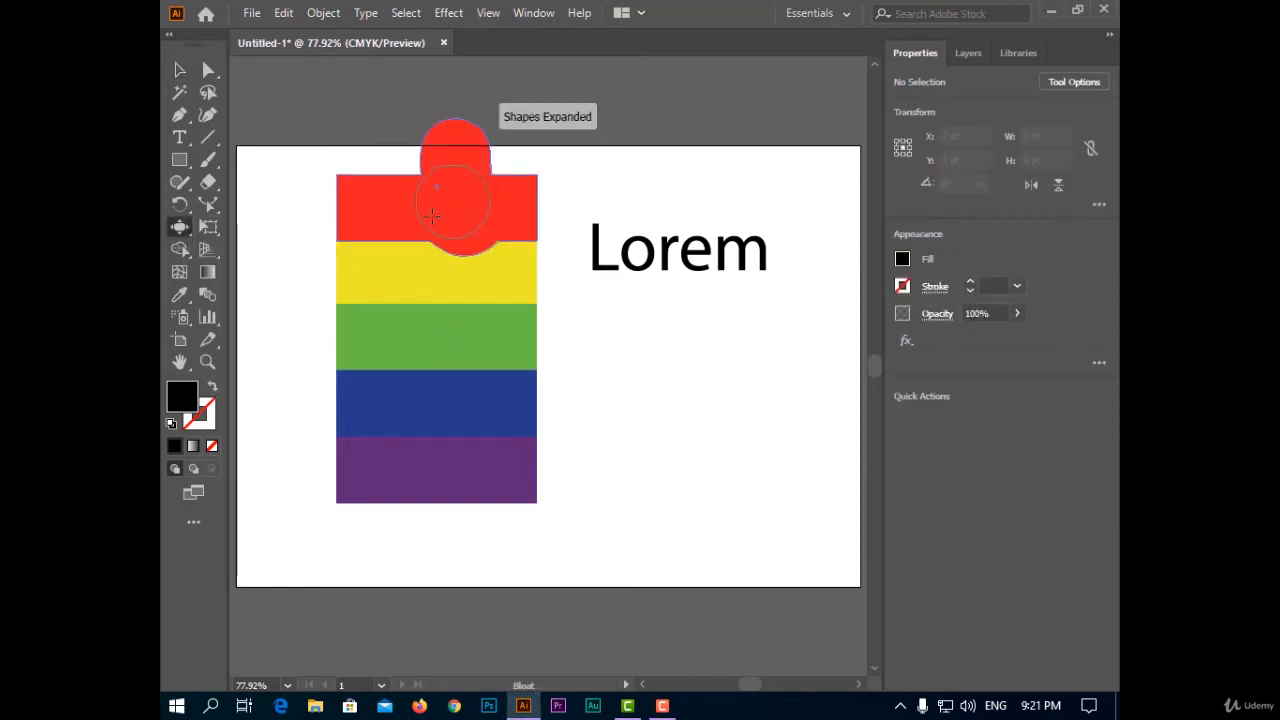
pyautogui.moveTo(321, 153); pyautogui.dragTo(322, 175)
# - Bloat the yellow and green rectangles outward to the left, and swell the green down into the blue and out to the right
pyautogui.moveTo(362, 255); pyautogui.dragTo(277, 274)
pyautogui.moveTo(360, 323); pyautogui.dragTo(306, 357)
pyautogui.moveTo(418, 362); pyautogui.dragTo(414, 410)
pyautogui.moveTo(510, 372); pyautogui.dragTo(622, 406)
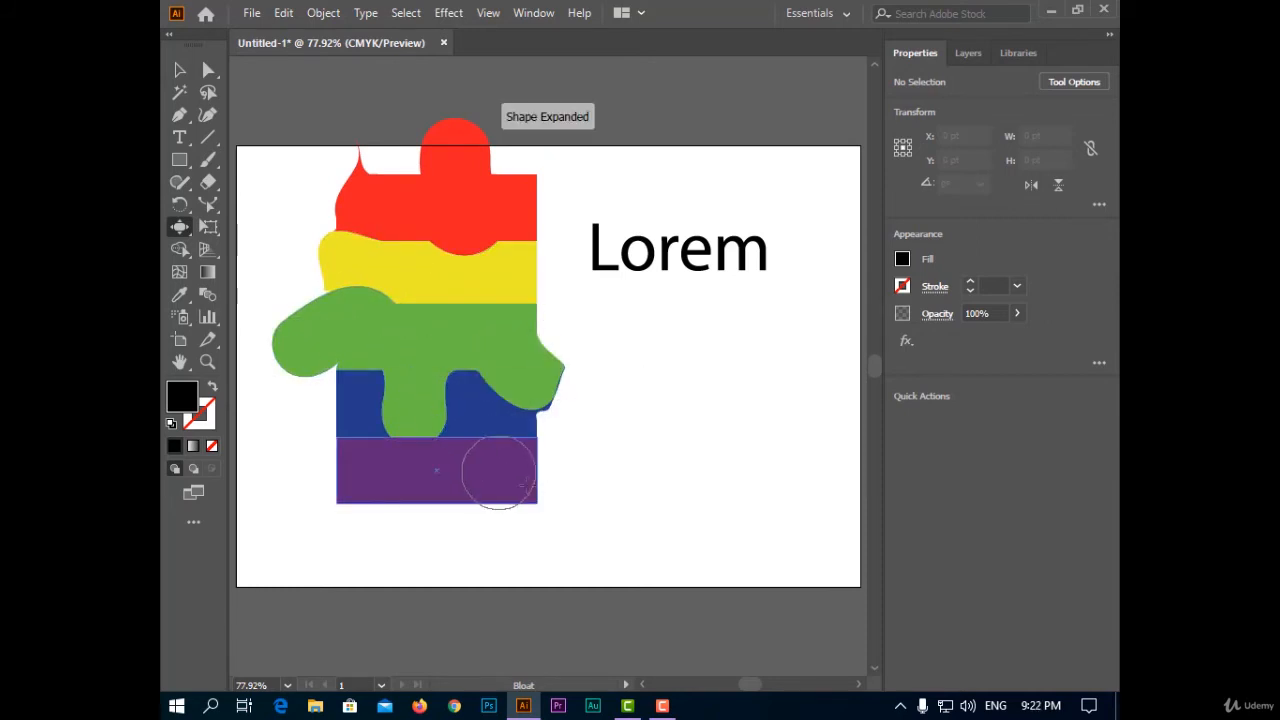
# - Bloat the purple rectangle's lower corners and sides, and swell the blue into the green and purple rectangles
pyautogui.moveTo(500, 472); pyautogui.dragTo(592, 503)
pyautogui.moveTo(407, 487); pyautogui.dragTo(302, 528)
pyautogui.moveTo(320, 475); pyautogui.dragTo(228, 457)
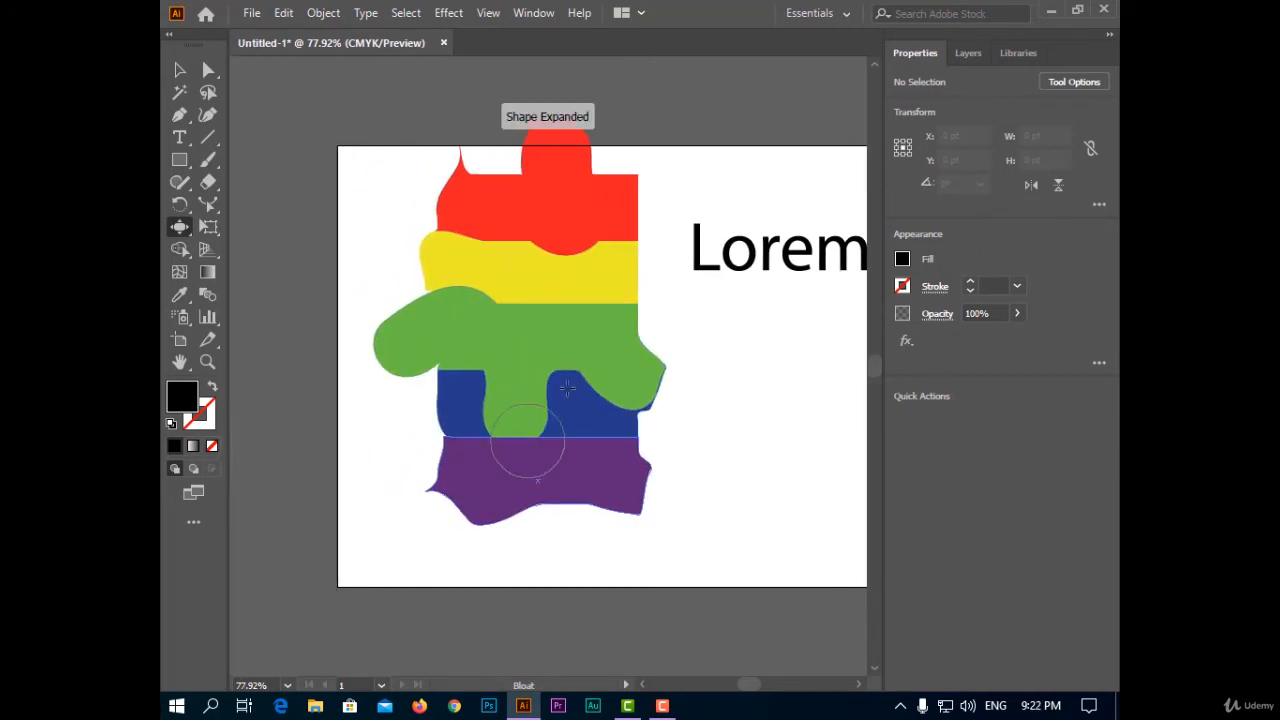
pyautogui.moveTo(560, 400)
pyautogui.mouseDown()
pyautogui.moveTo(567, 472)
pyautogui.moveTo(551, 243)
pyautogui.moveTo(563, 197)
pyautogui.moveTo(480, 443)
pyautogui.moveTo(611, 469)
pyautogui.moveTo(590, 212)
pyautogui.moveTo(656, 400)
pyautogui.mouseUp()
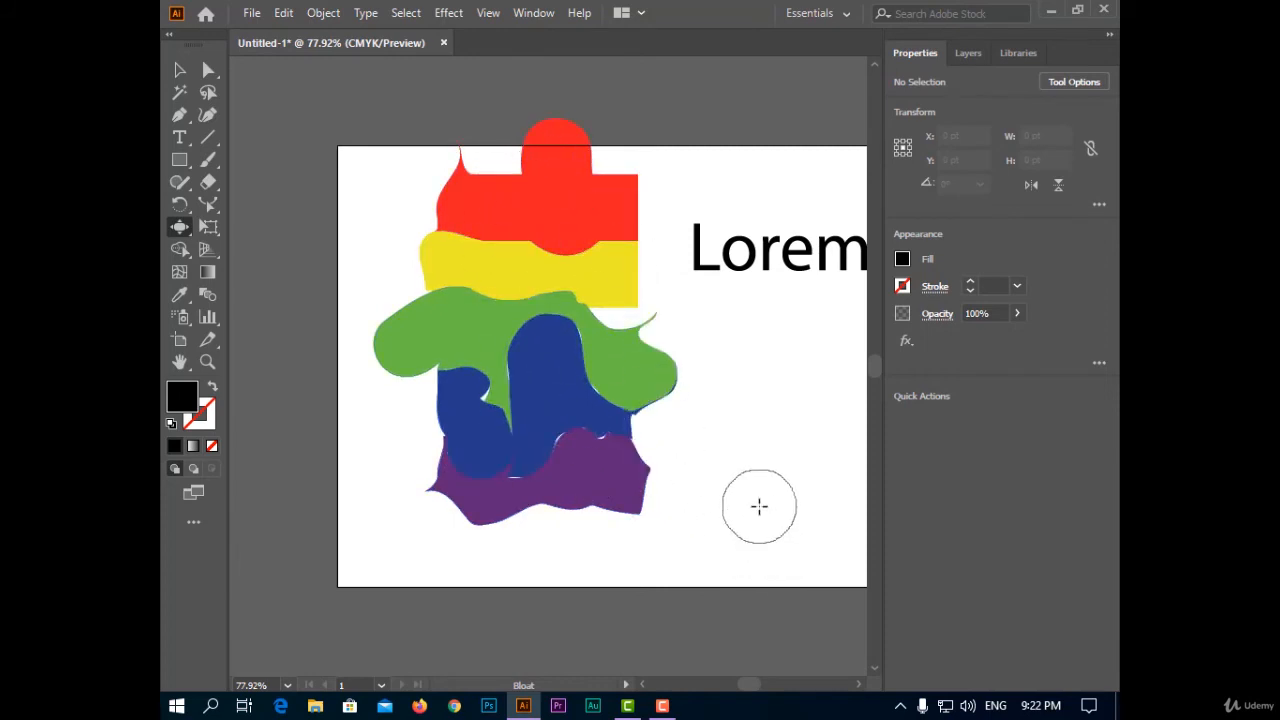
# - Set the Bloat brush to 30 pt in width and height
pyautogui.scroll(1, 840, 367)
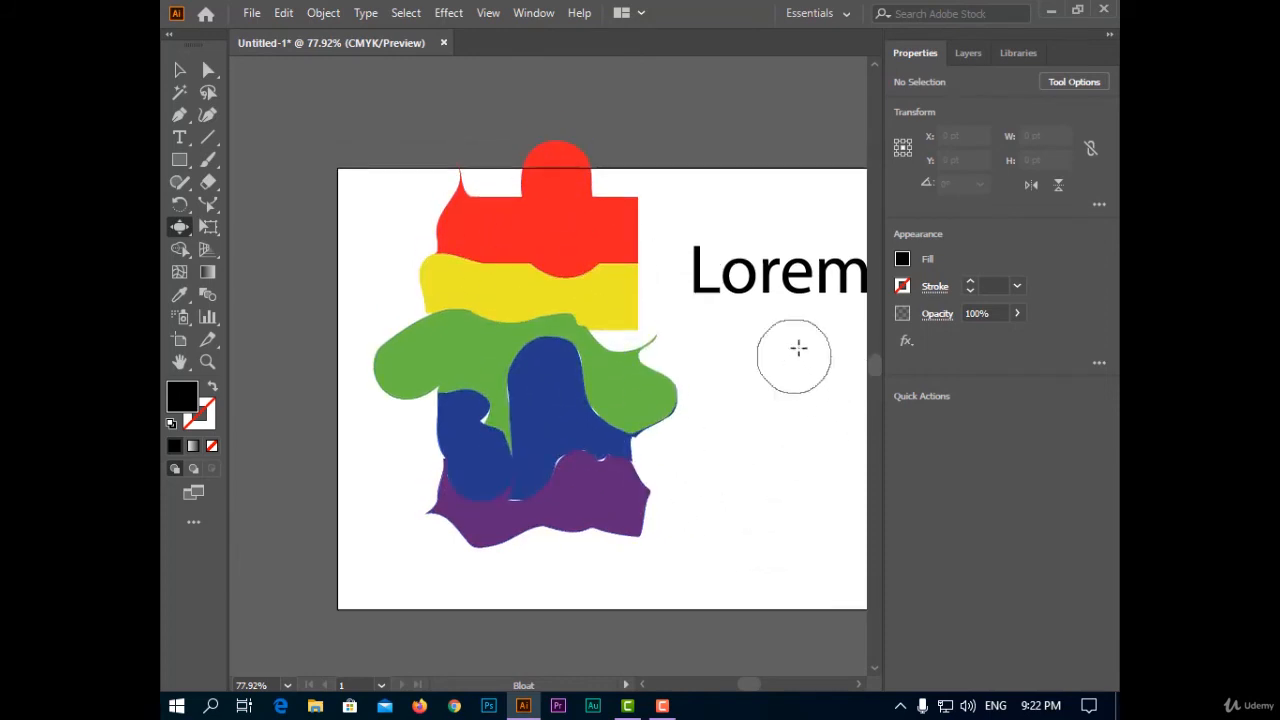
pyautogui.scroll(2, 840, 320)
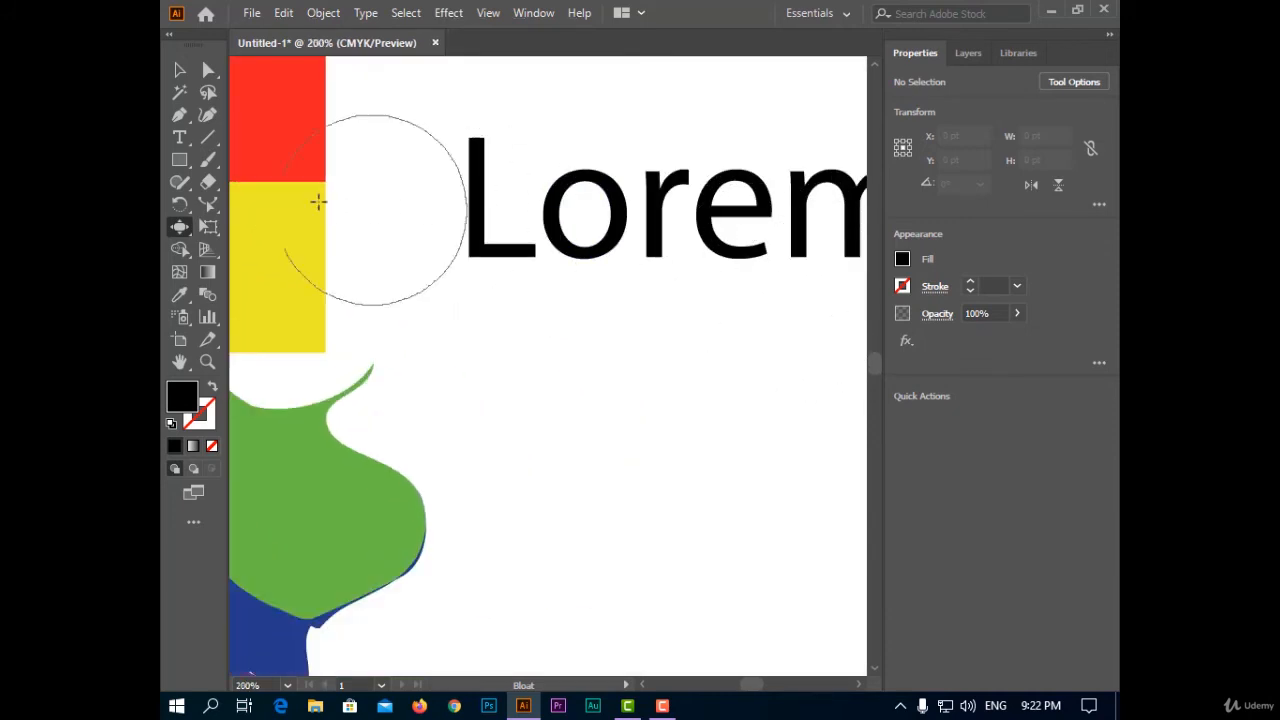
pyautogui.doubleClick(180, 228)
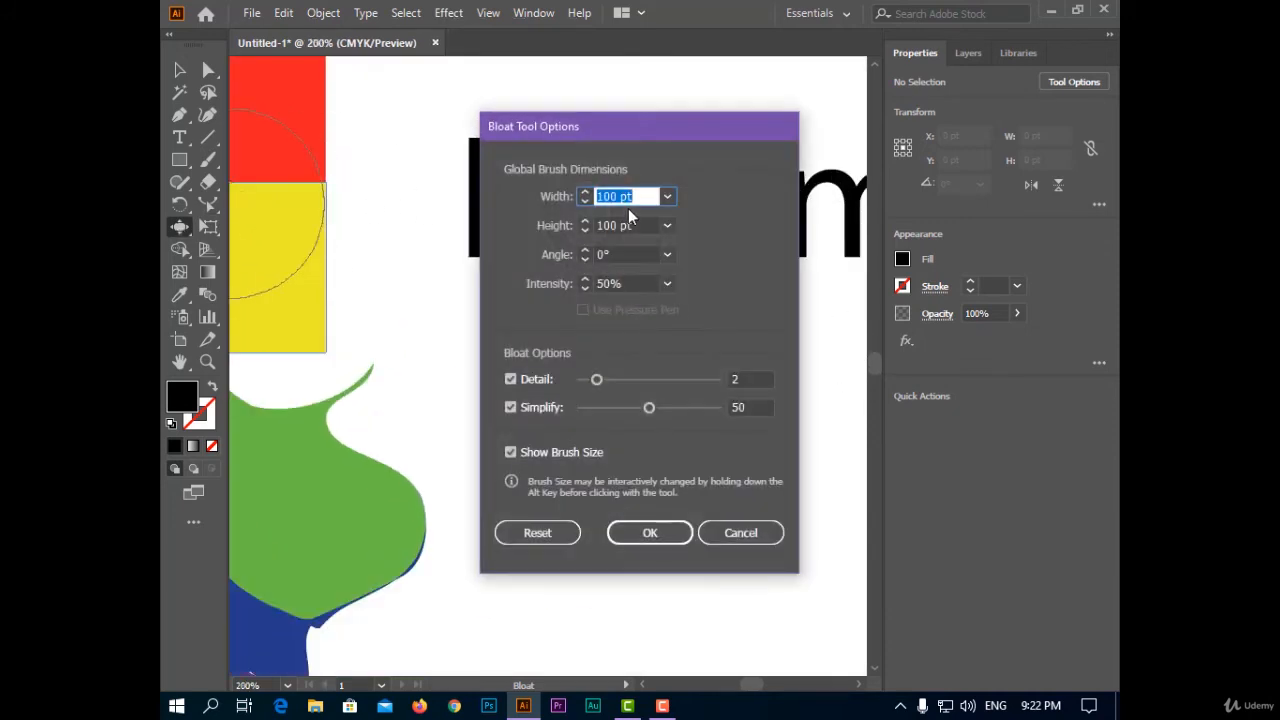
pyautogui.press('Tab')
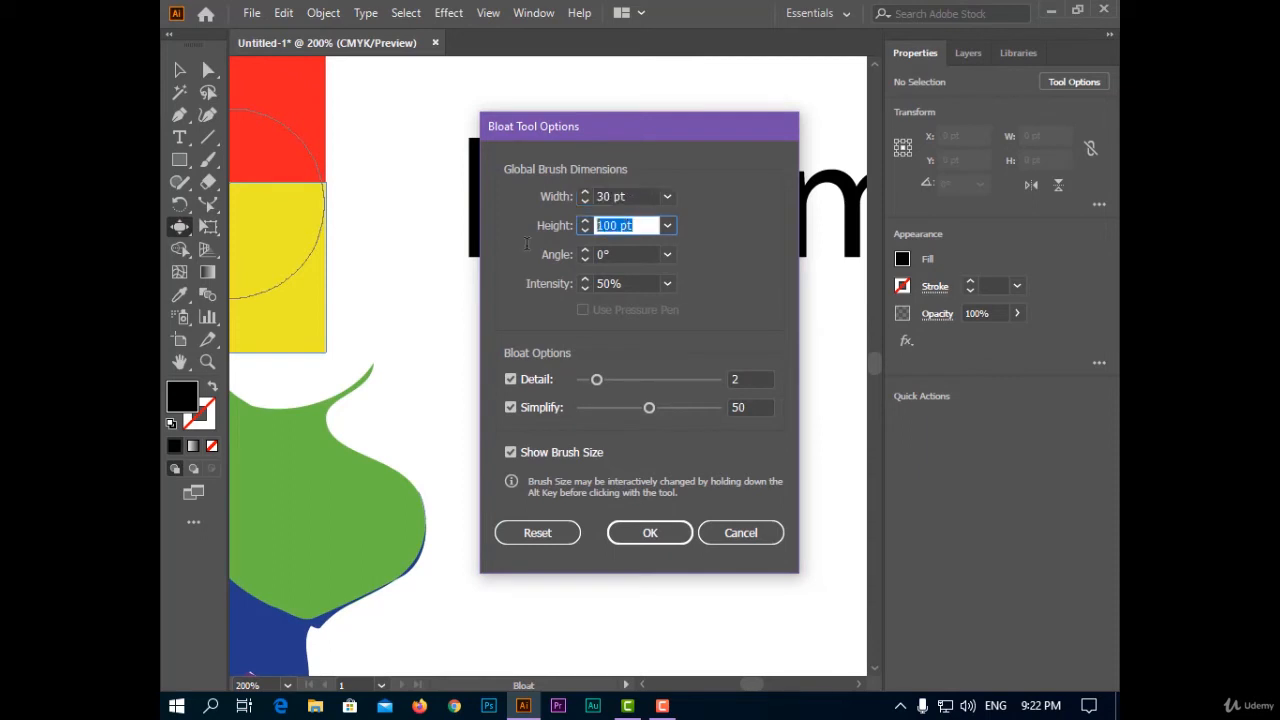
pyautogui.click(672, 536)
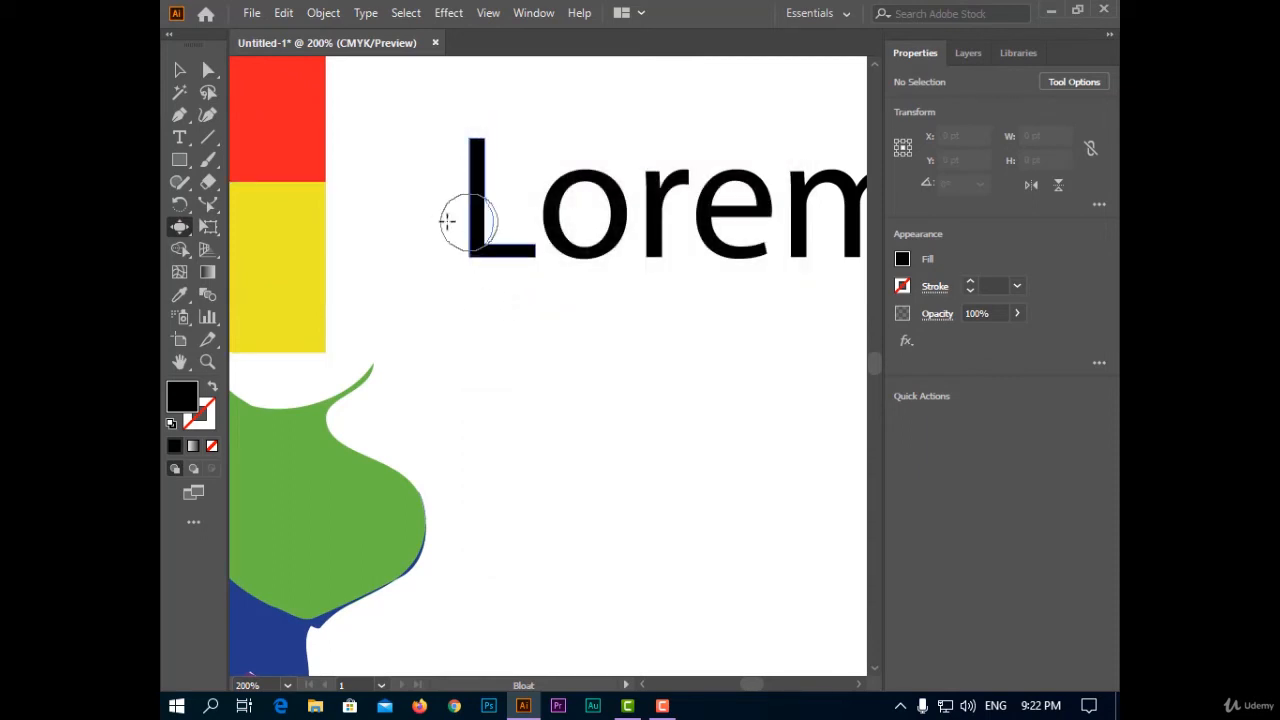
# - Bloat the Lorem letters with the smaller brush, thinning the L's stem, denting the o's base and swelling the r and e
pyautogui.moveTo(447, 221); pyautogui.dragTo(435, 232)
pyautogui.moveTo(459, 179); pyautogui.dragTo(414, 182)
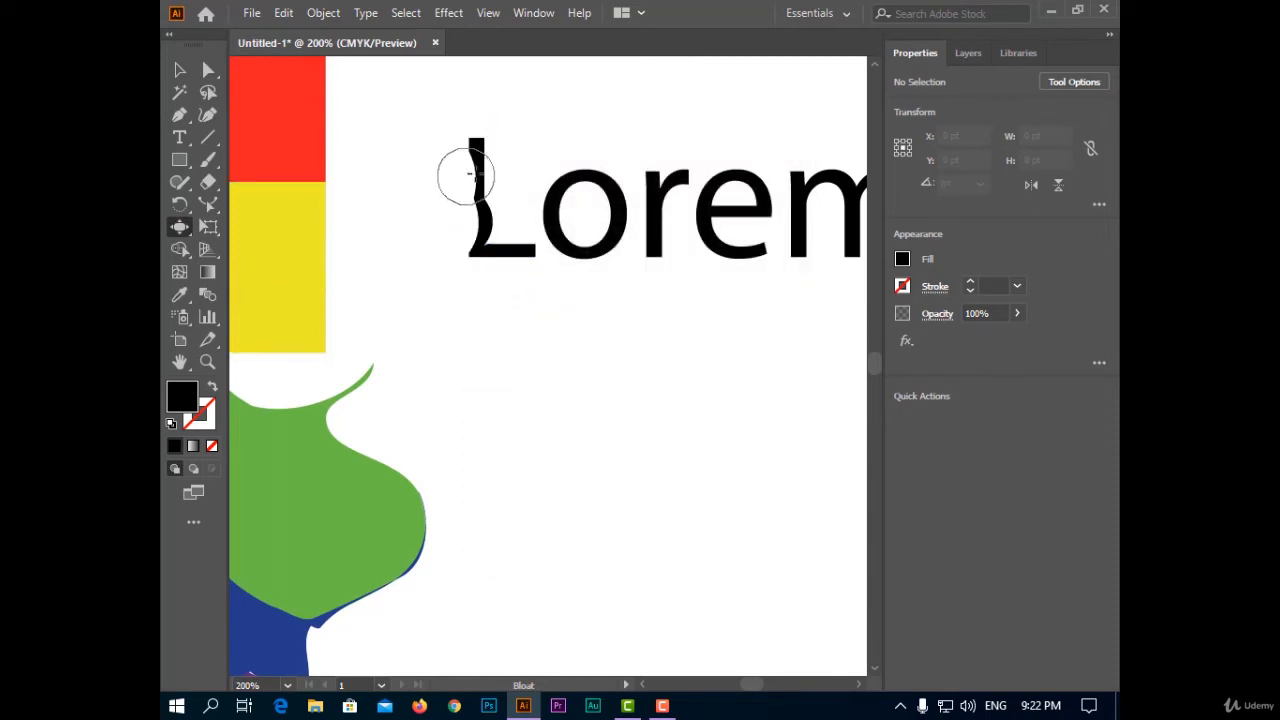
pyautogui.moveTo(495, 170); pyautogui.dragTo(523, 177)
pyautogui.moveTo(590, 275); pyautogui.dragTo(590, 313)
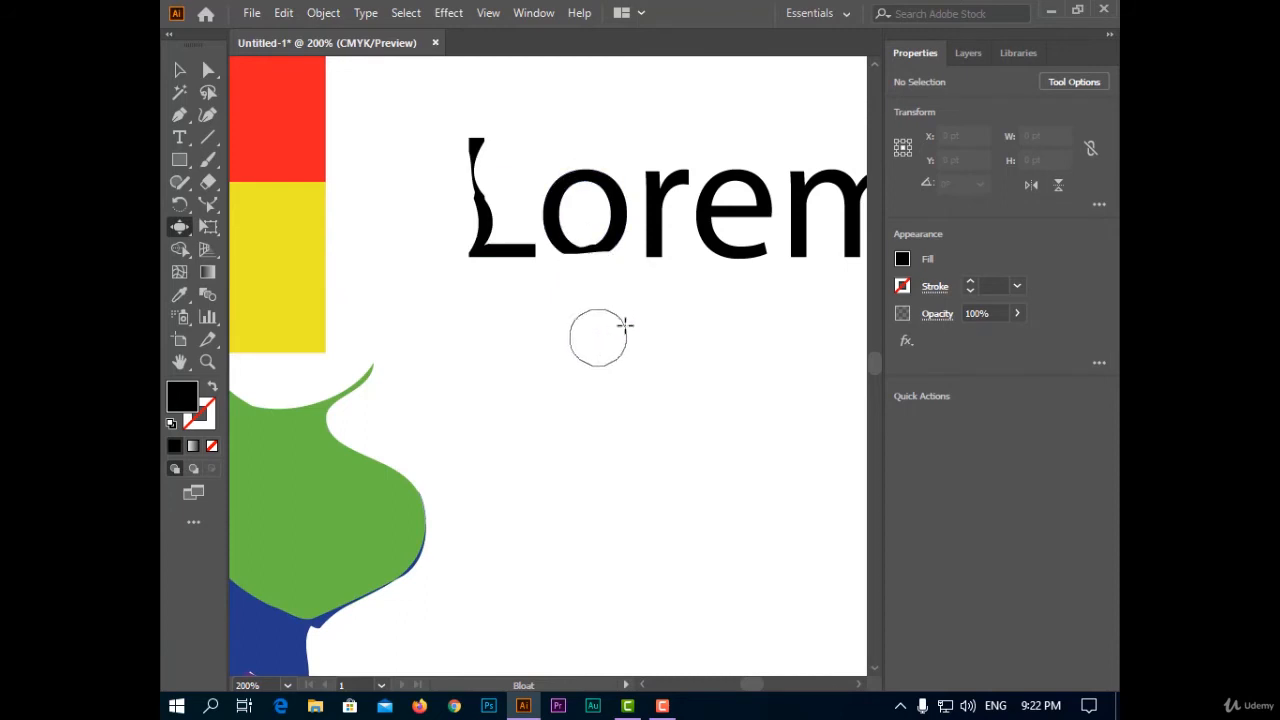
pyautogui.moveTo(679, 239); pyautogui.dragTo(705, 245)
pyautogui.moveTo(757, 208); pyautogui.dragTo(757, 258)
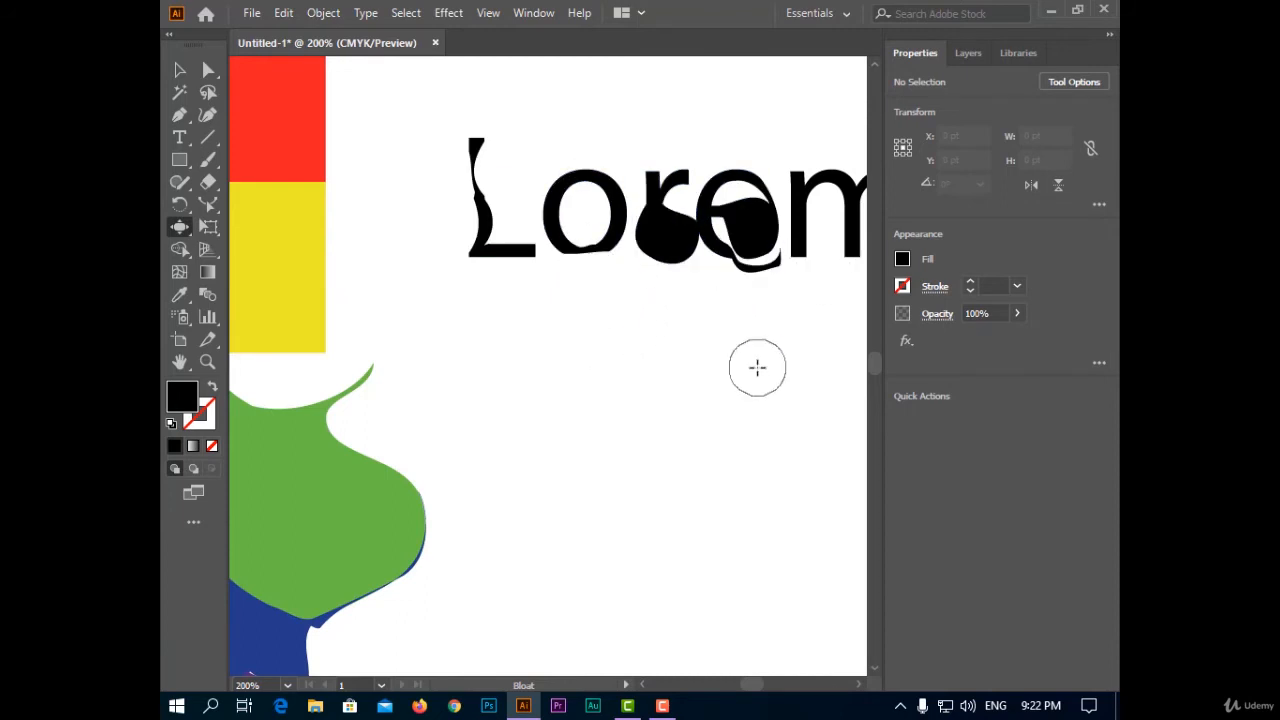
# - Switch to the Scallop tool and scallop the red rectangle's top and left edges, its border with the yellow, and the green rectangle's top edge
pyautogui.hotkey('ctrl', '0')
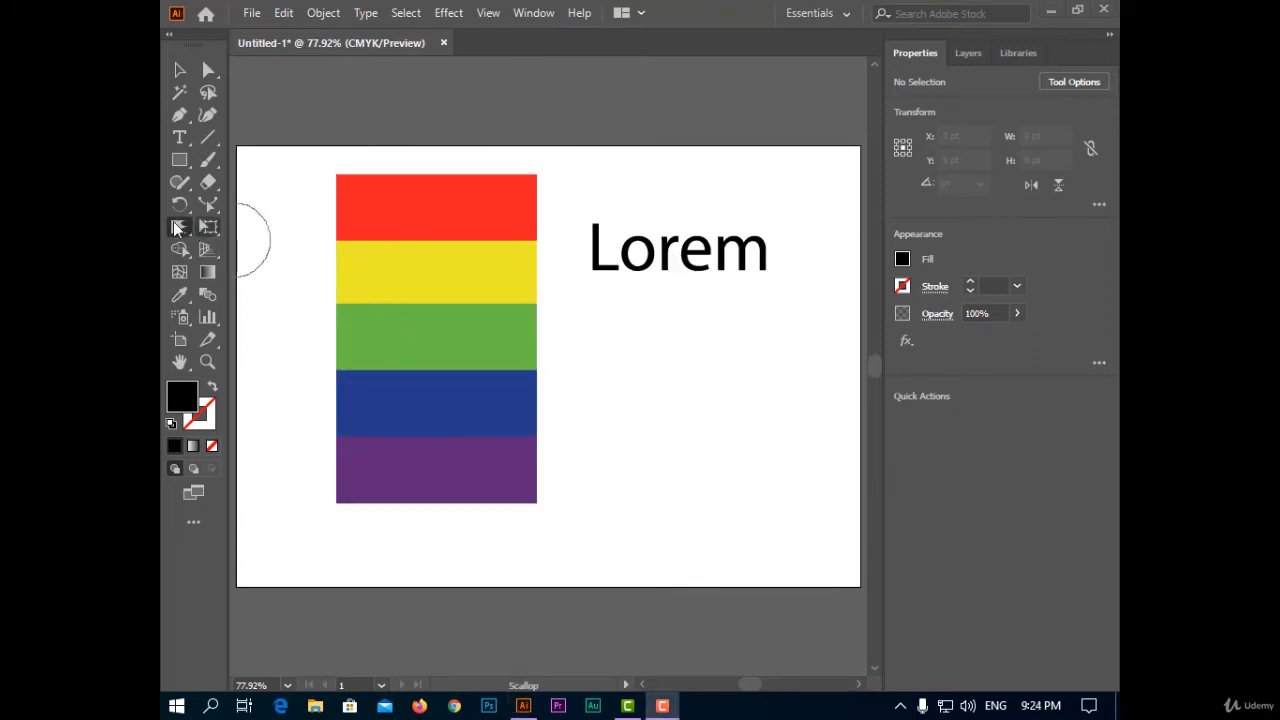
pyautogui.moveTo(180, 227)
pyautogui.mouseDown()
pyautogui.moveTo(240, 295)
pyautogui.moveTo(333, 342)
pyautogui.mouseUp()
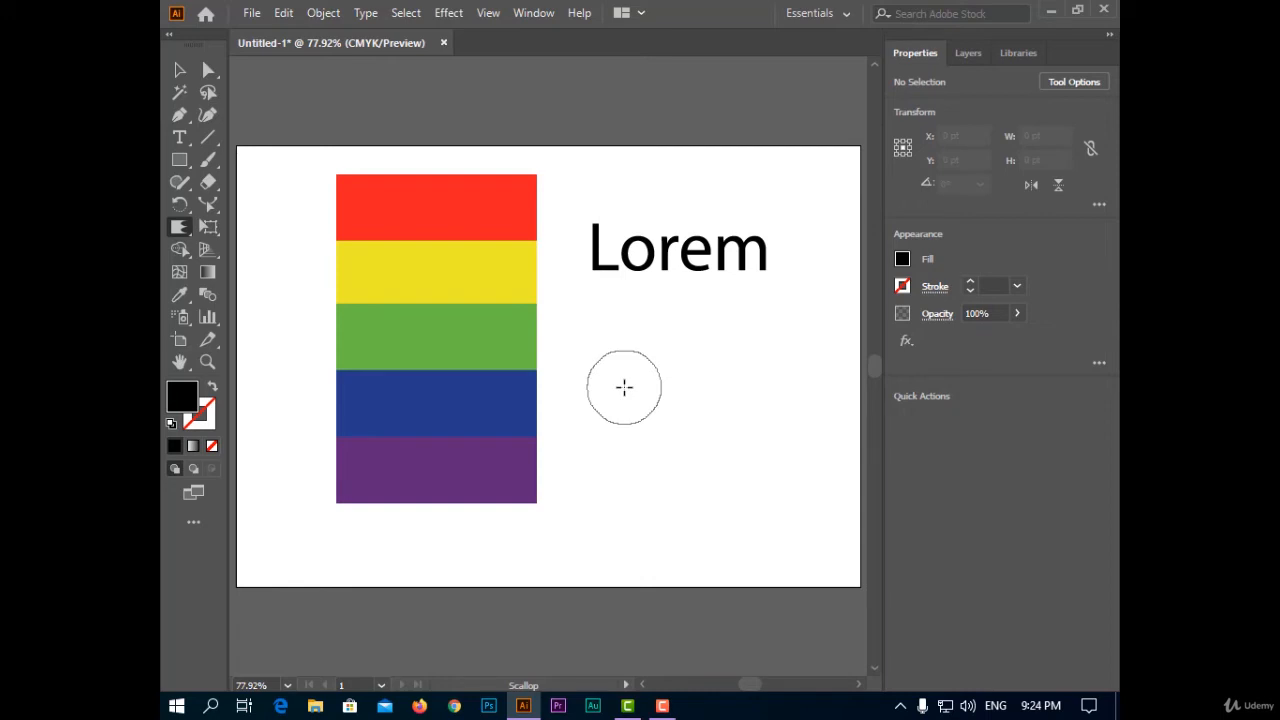
pyautogui.click(483, 186)
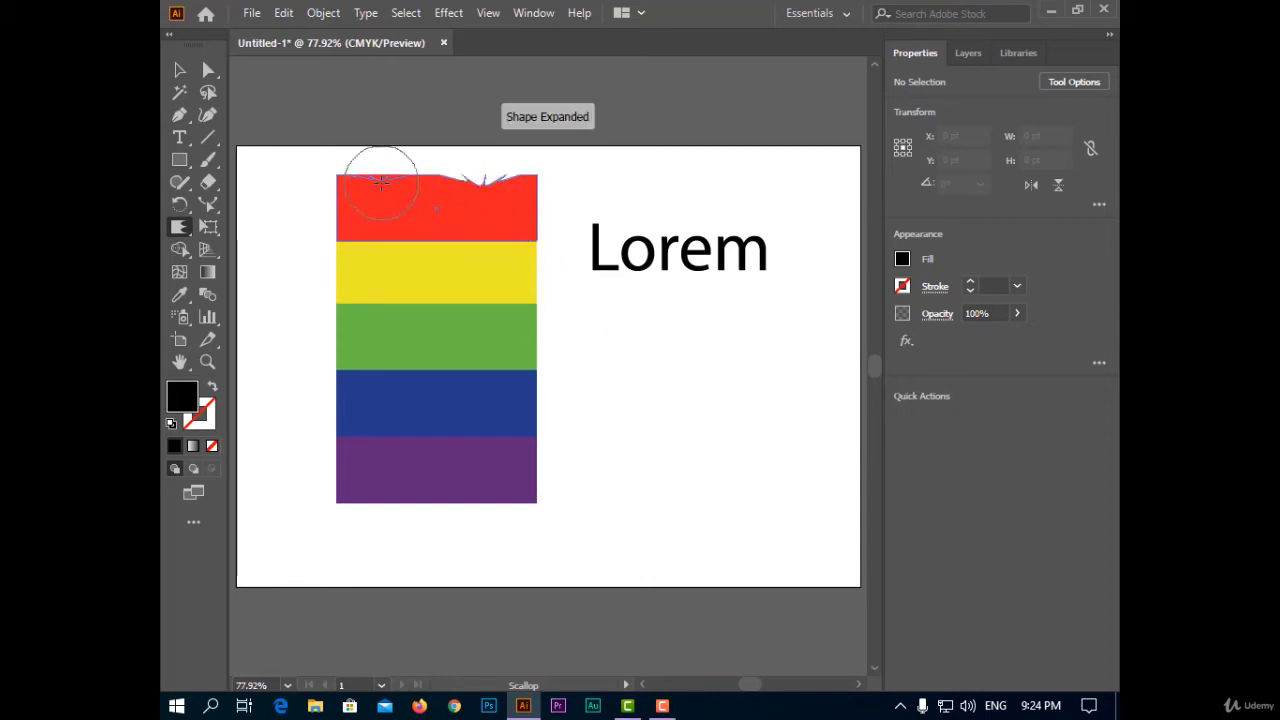
pyautogui.moveTo(381, 181)
pyautogui.mouseDown()
pyautogui.moveTo(338, 222)
pyautogui.moveTo(414, 259)
pyautogui.moveTo(424, 229)
pyautogui.moveTo(484, 248)
pyautogui.moveTo(483, 317)
pyautogui.mouseUp()
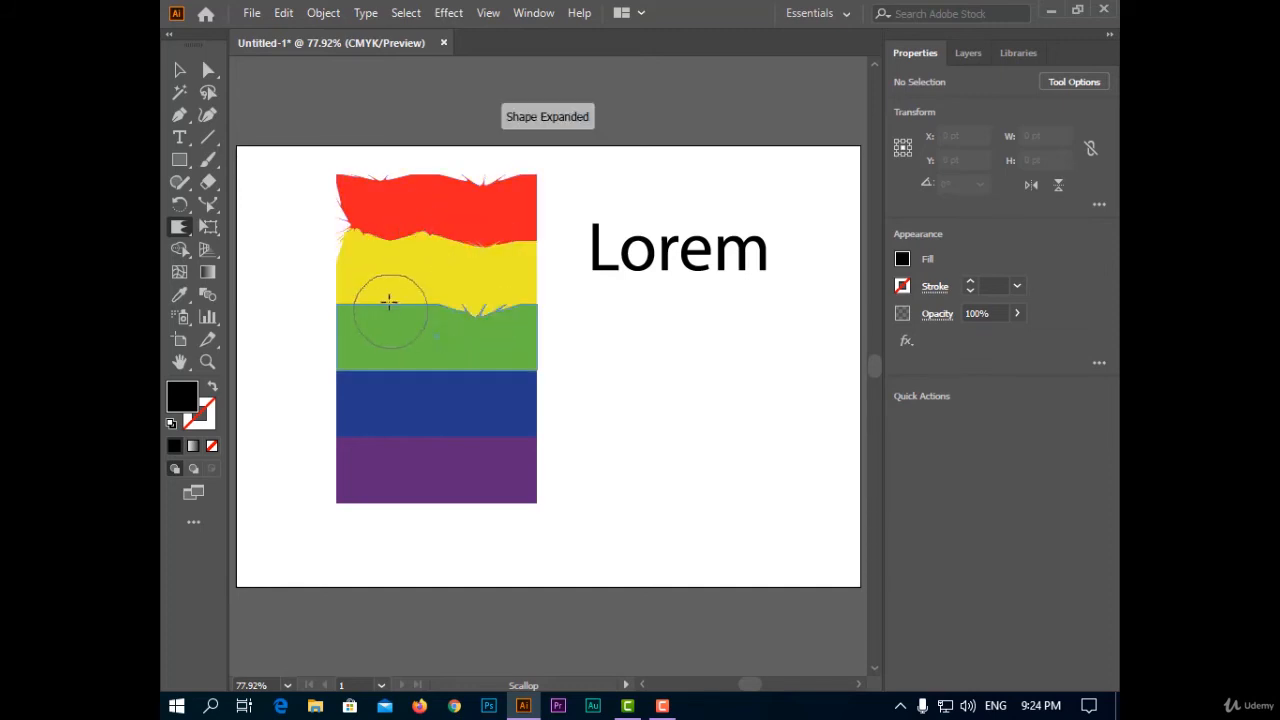
# - Scallop the borders and outer sides of the green, blue and purple rectangles, and rework the yellow rectangle's edges
pyautogui.moveTo(389, 301); pyautogui.dragTo(388, 298)
pyautogui.moveTo(352, 384); pyautogui.dragTo(332, 331)
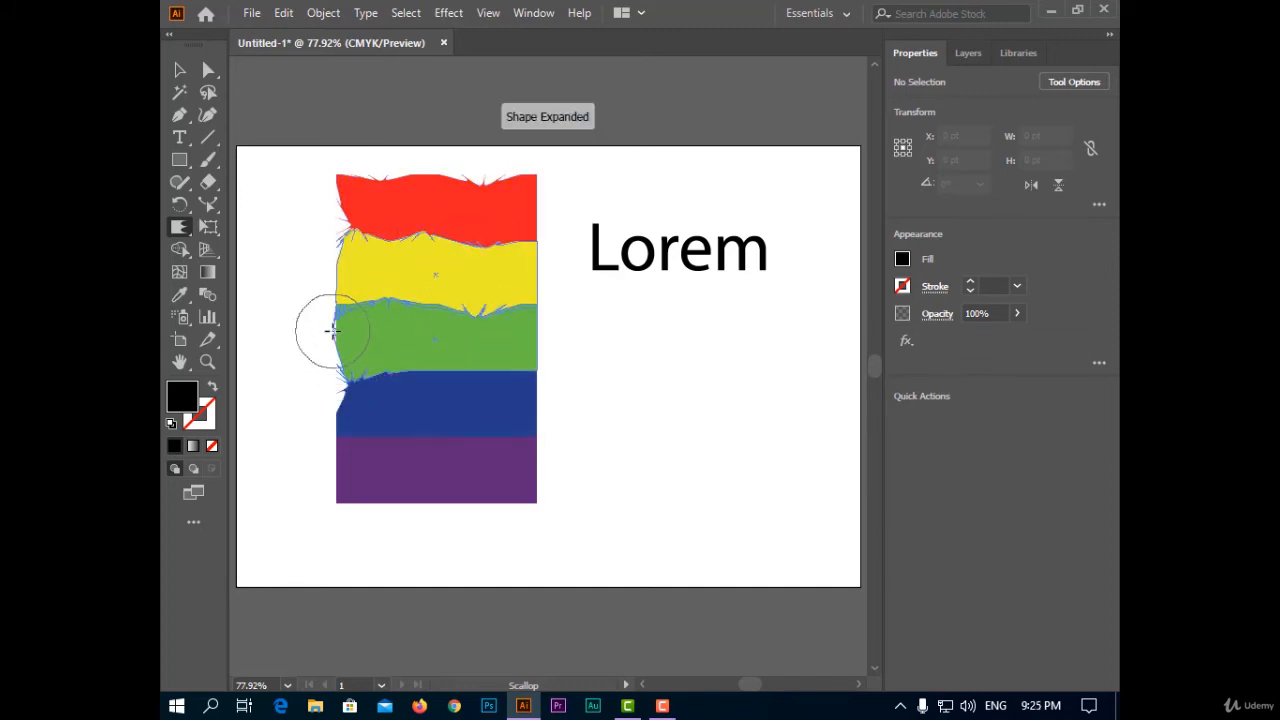
pyautogui.moveTo(445, 350)
pyautogui.mouseDown()
pyautogui.moveTo(520, 349)
pyautogui.moveTo(531, 320)
pyautogui.moveTo(429, 380)
pyautogui.moveTo(386, 466)
pyautogui.mouseUp()
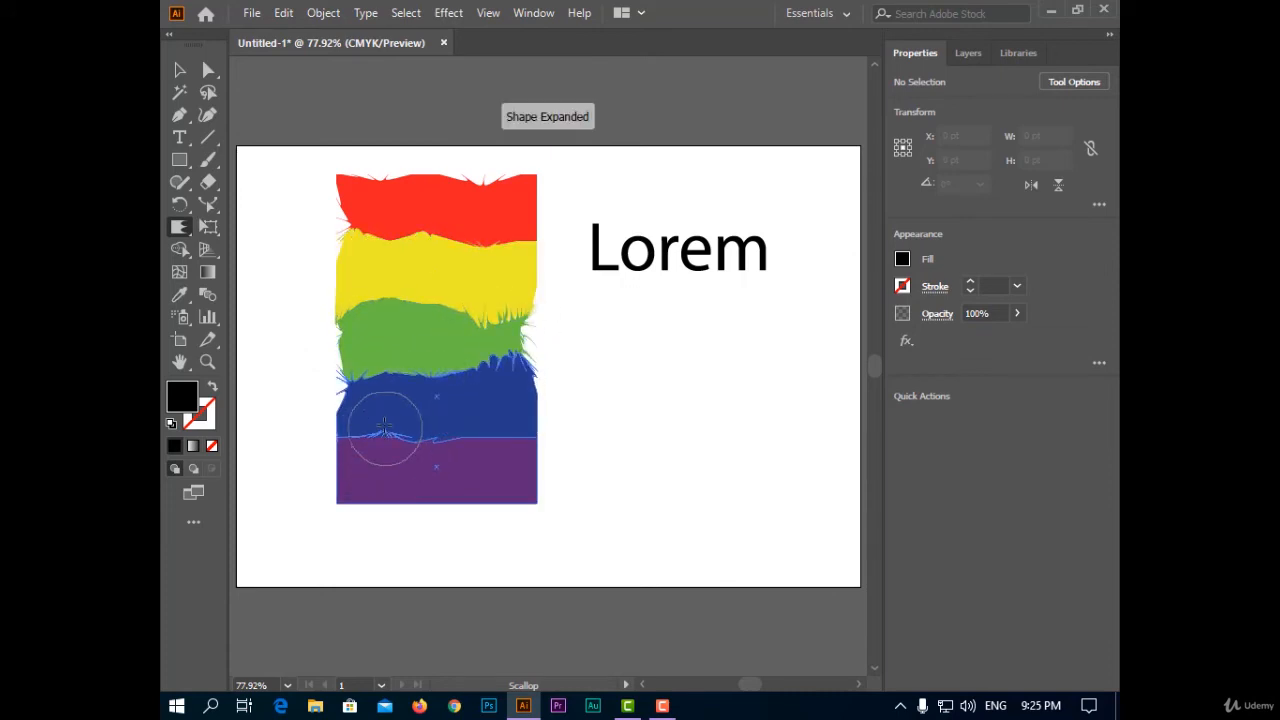
pyautogui.moveTo(430, 400)
pyautogui.mouseDown()
pyautogui.moveTo(500, 410)
pyautogui.moveTo(514, 449)
pyautogui.moveTo(474, 512)
pyautogui.moveTo(329, 506)
pyautogui.moveTo(430, 455)
pyautogui.moveTo(435, 255)
pyautogui.moveTo(500, 264)
pyautogui.moveTo(475, 230)
pyautogui.moveTo(440, 245)
pyautogui.moveTo(449, 207)
pyautogui.moveTo(449, 286)
pyautogui.moveTo(420, 270)
pyautogui.moveTo(320, 286)
pyautogui.moveTo(330, 290)
pyautogui.mouseUp()
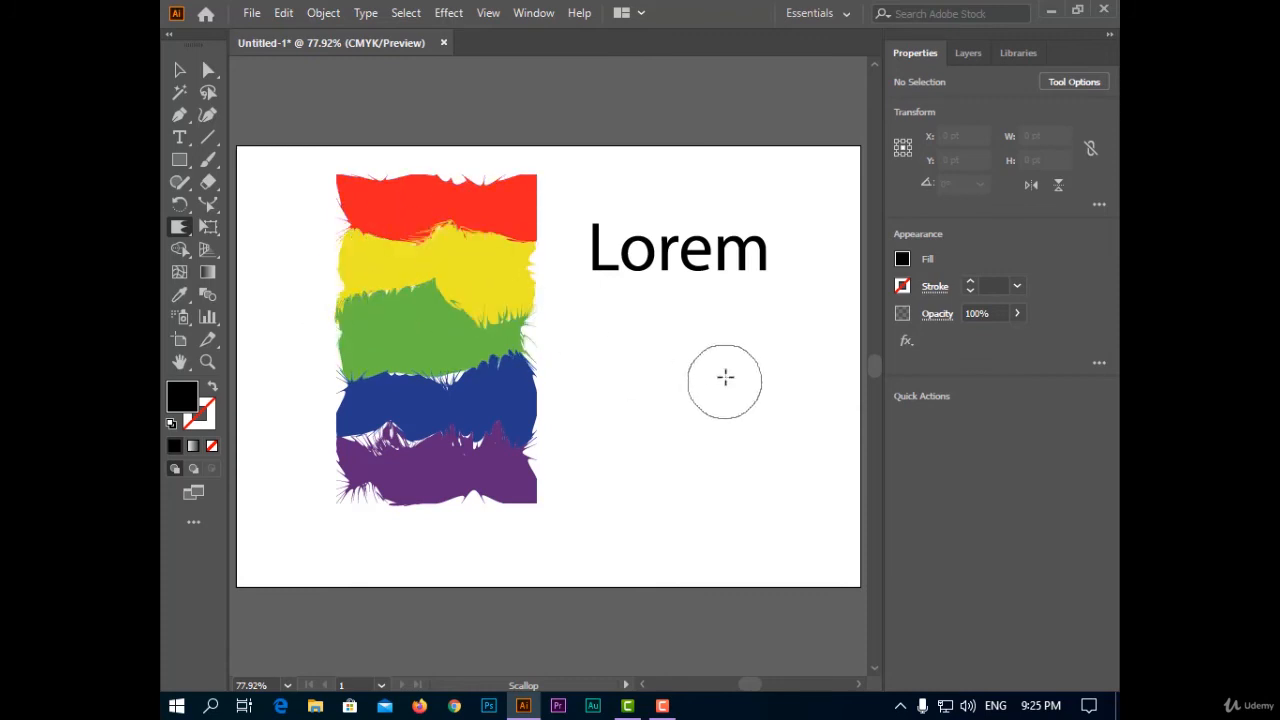
# - Set the Scallop brush to 10 pt in width and height
pyautogui.scroll(1, 751, 250)
pyautogui.scroll(5, 751, 250)
pyautogui.scroll(-1, 663, 286)
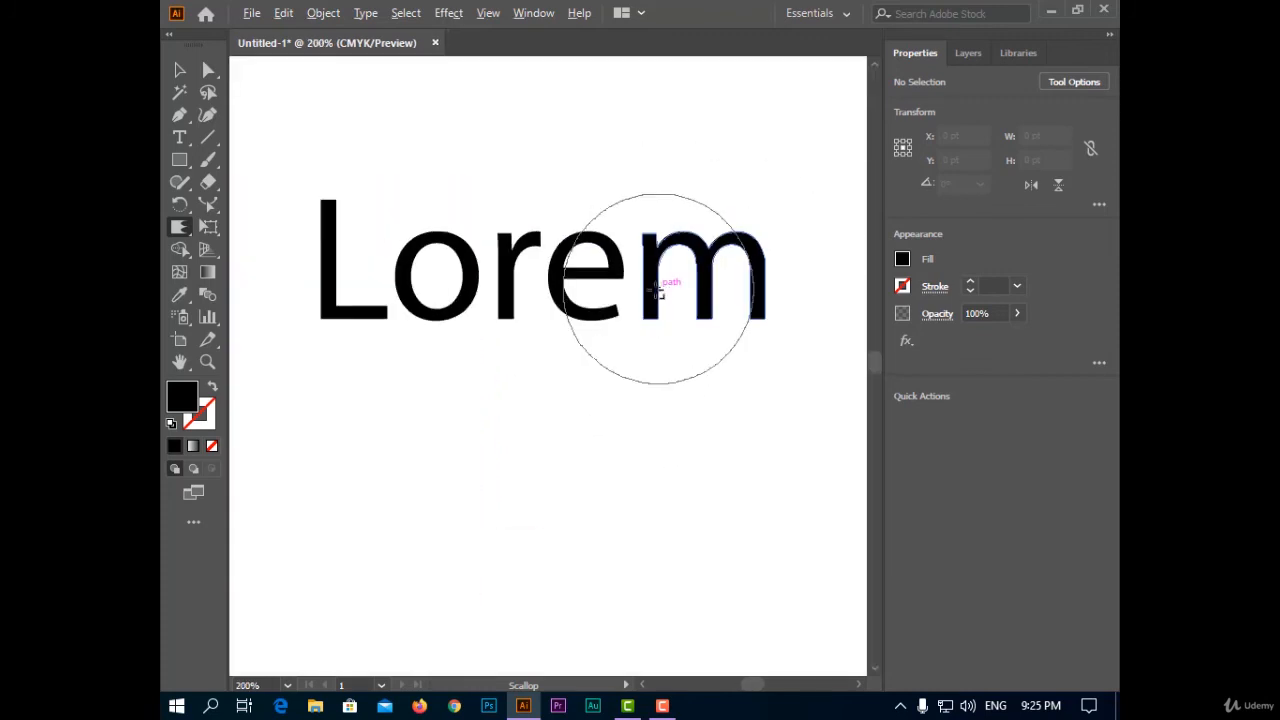
pyautogui.doubleClick(173, 229)
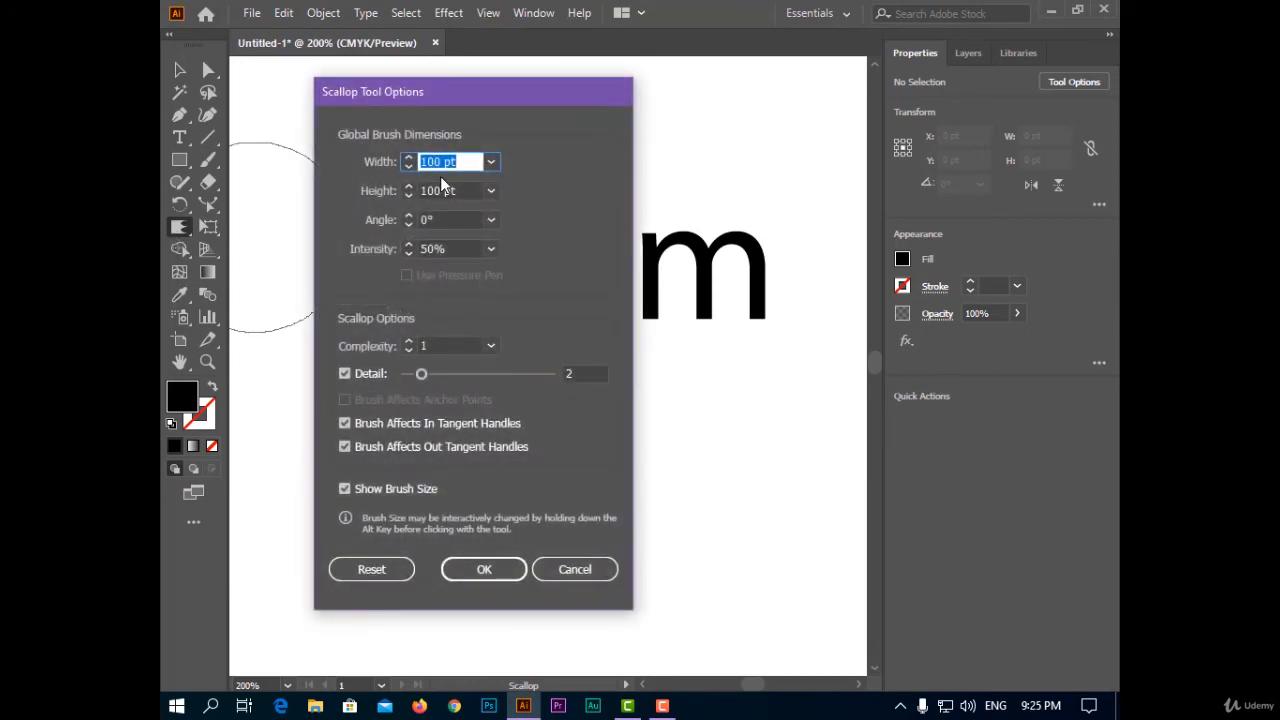
pyautogui.write('10')
pyautogui.press('Tab')
pyautogui.write('0')
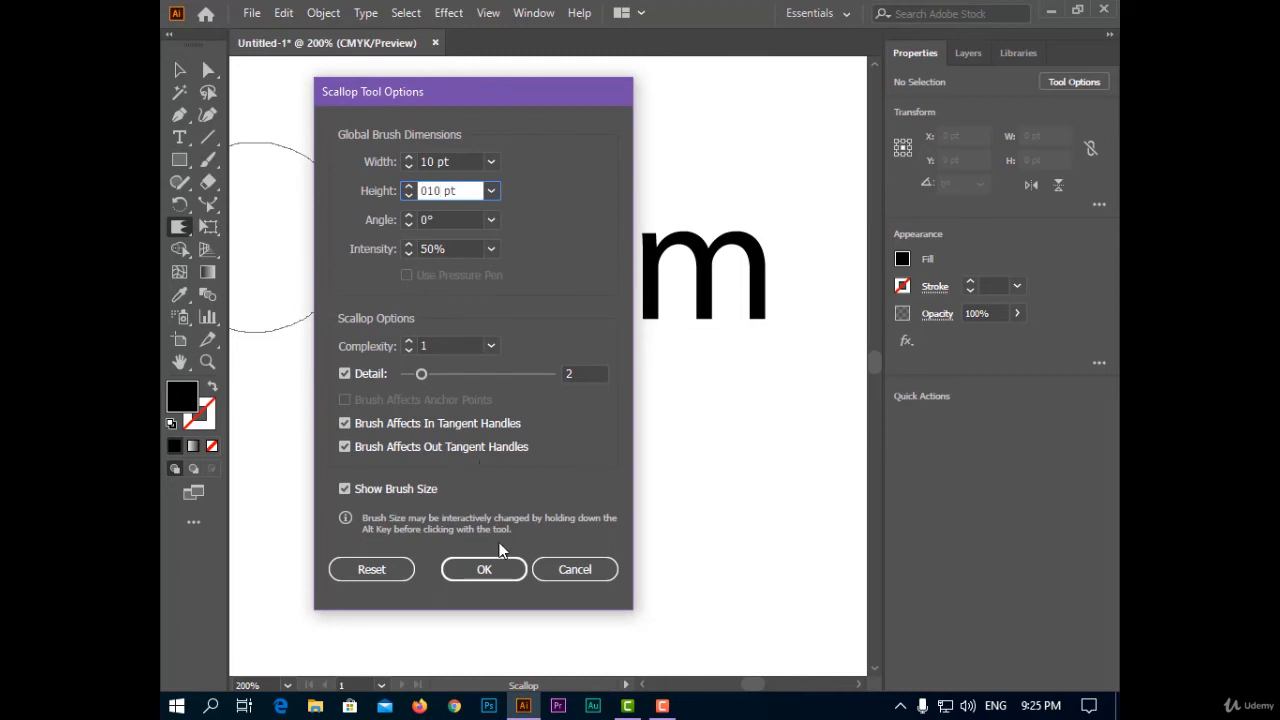
pyautogui.click(488, 569)
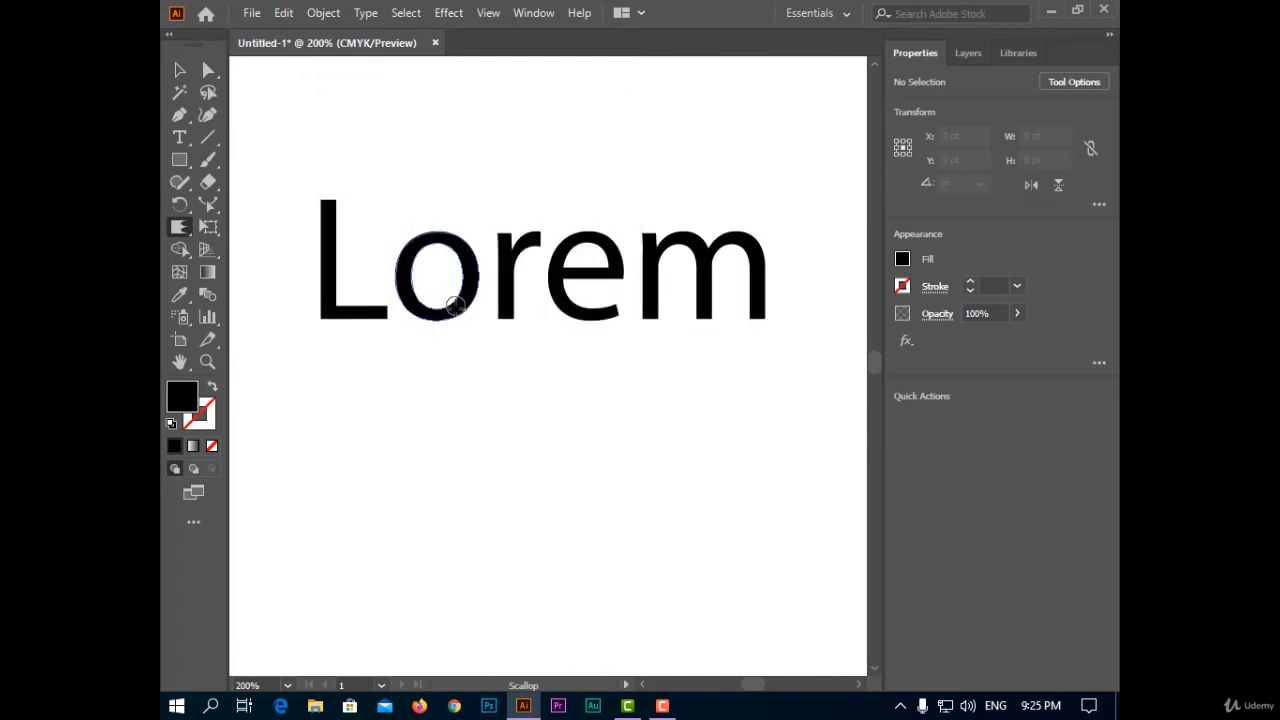
# - Scallop parts of the letters L, o, r and m of the Lorem text with the small brush
pyautogui.click(507, 281)
pyautogui.click(737, 240)
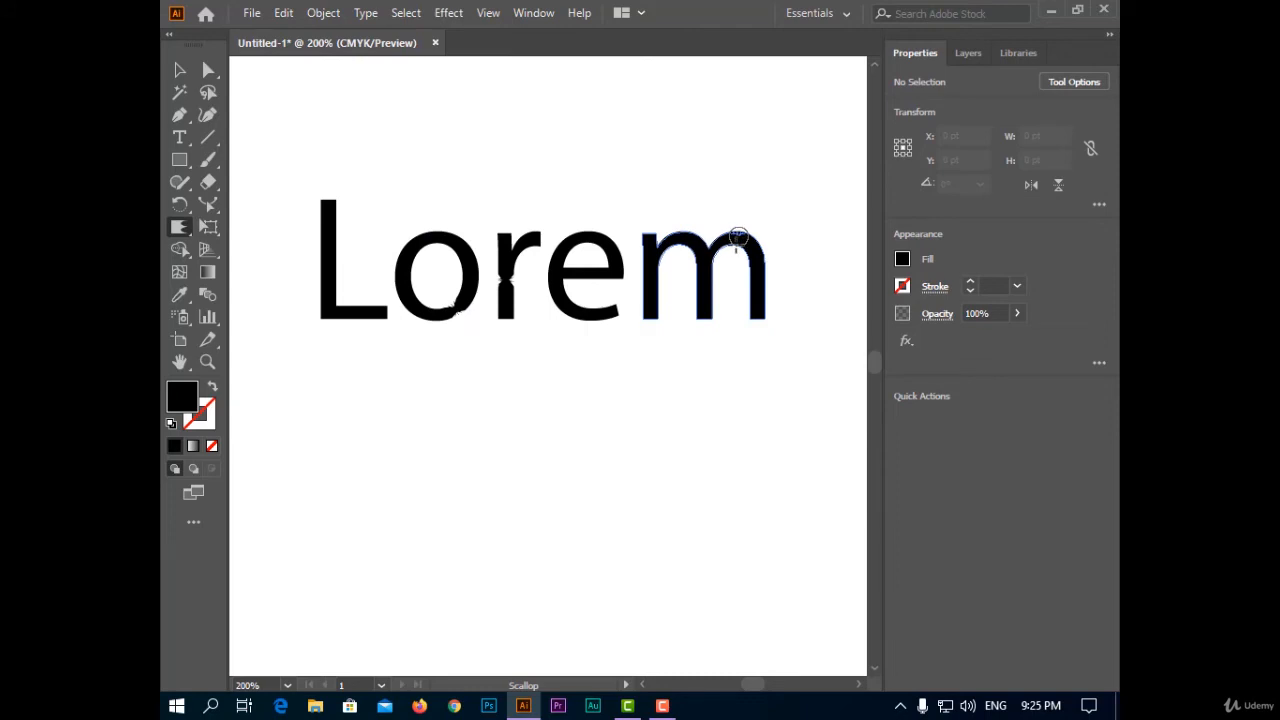
pyautogui.click(758, 292)
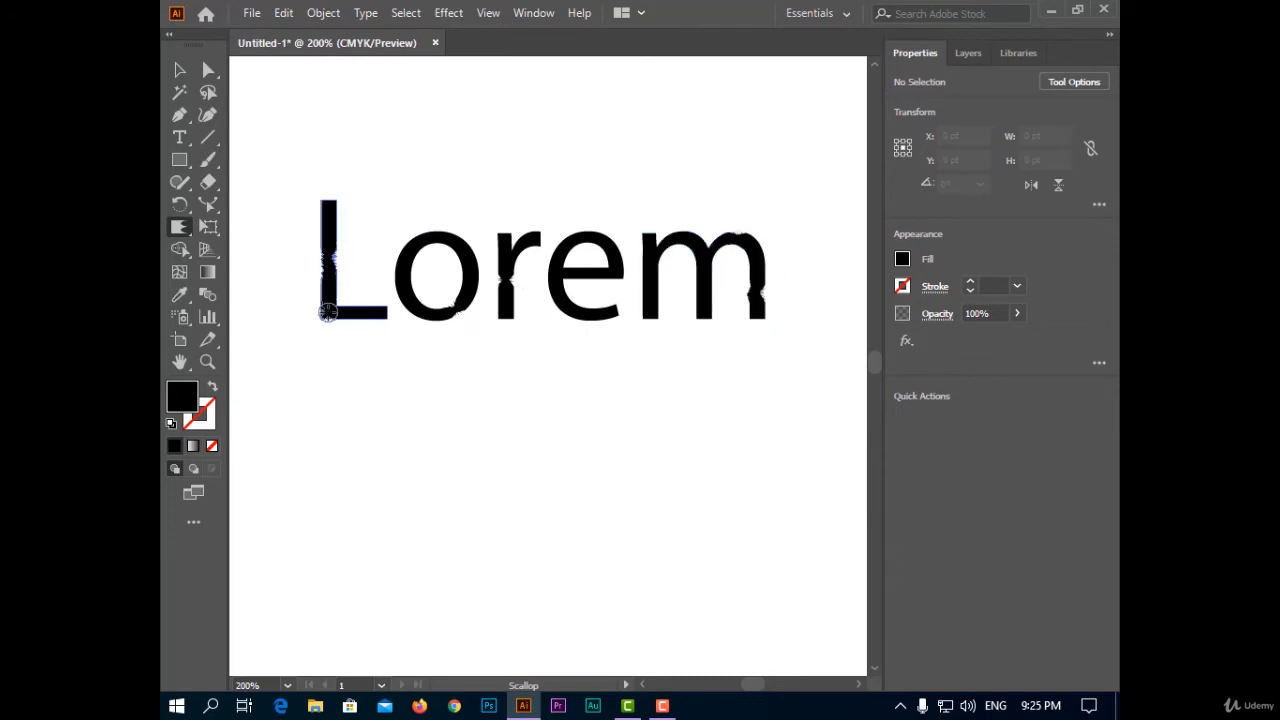
pyautogui.click(331, 215)
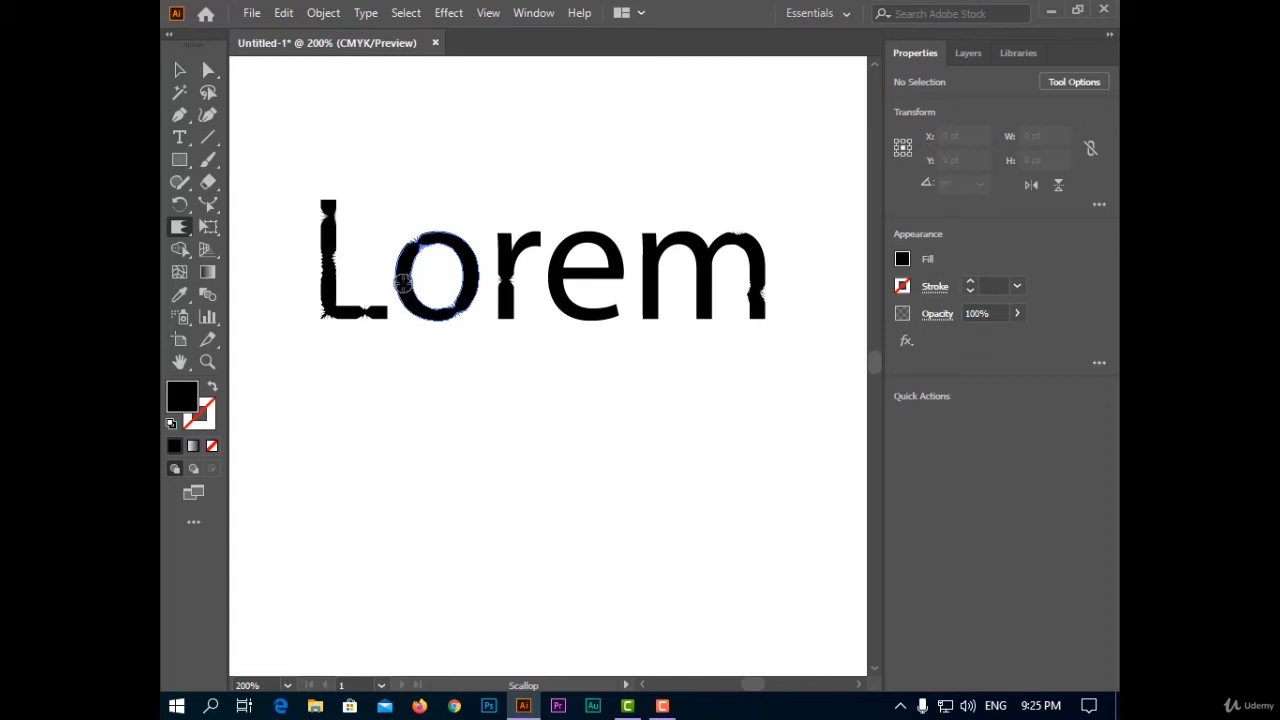
pyautogui.moveTo(413, 308); pyautogui.dragTo(415, 310)
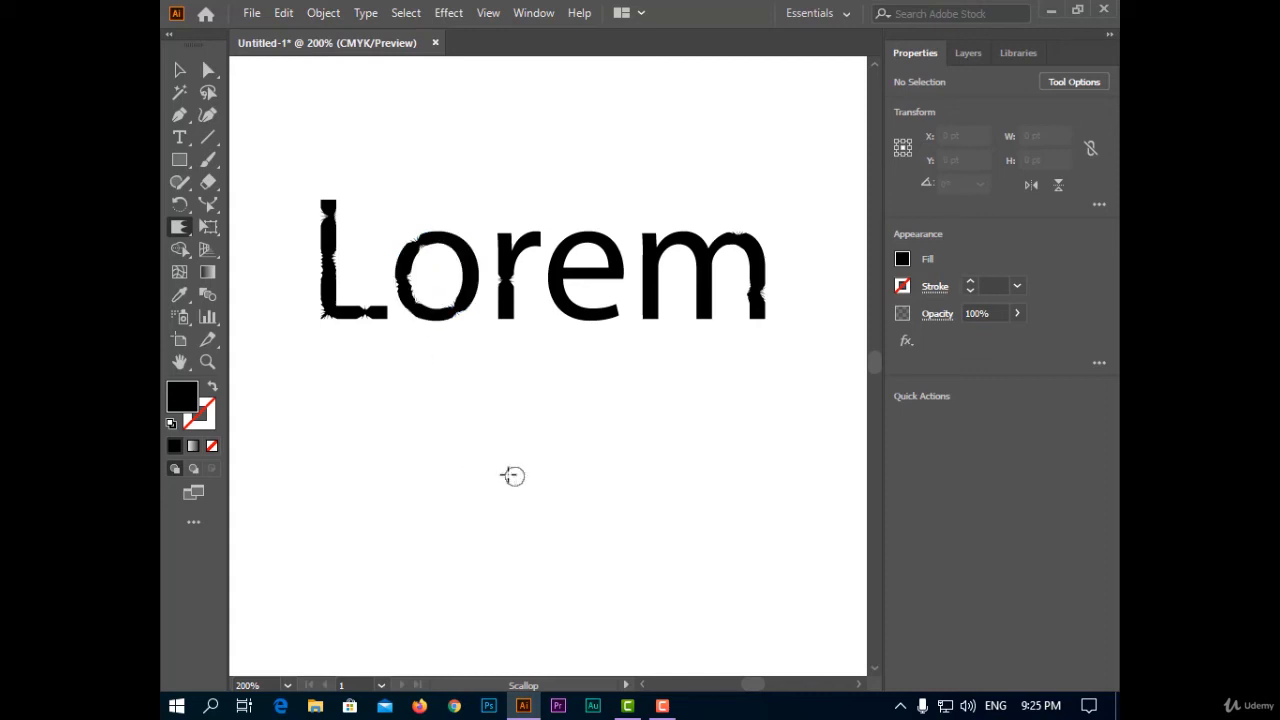
# - Enlarge the Scallop brush to 30 pt in width and height and stroke it across all the Lorem letters
pyautogui.doubleClick(180, 226)
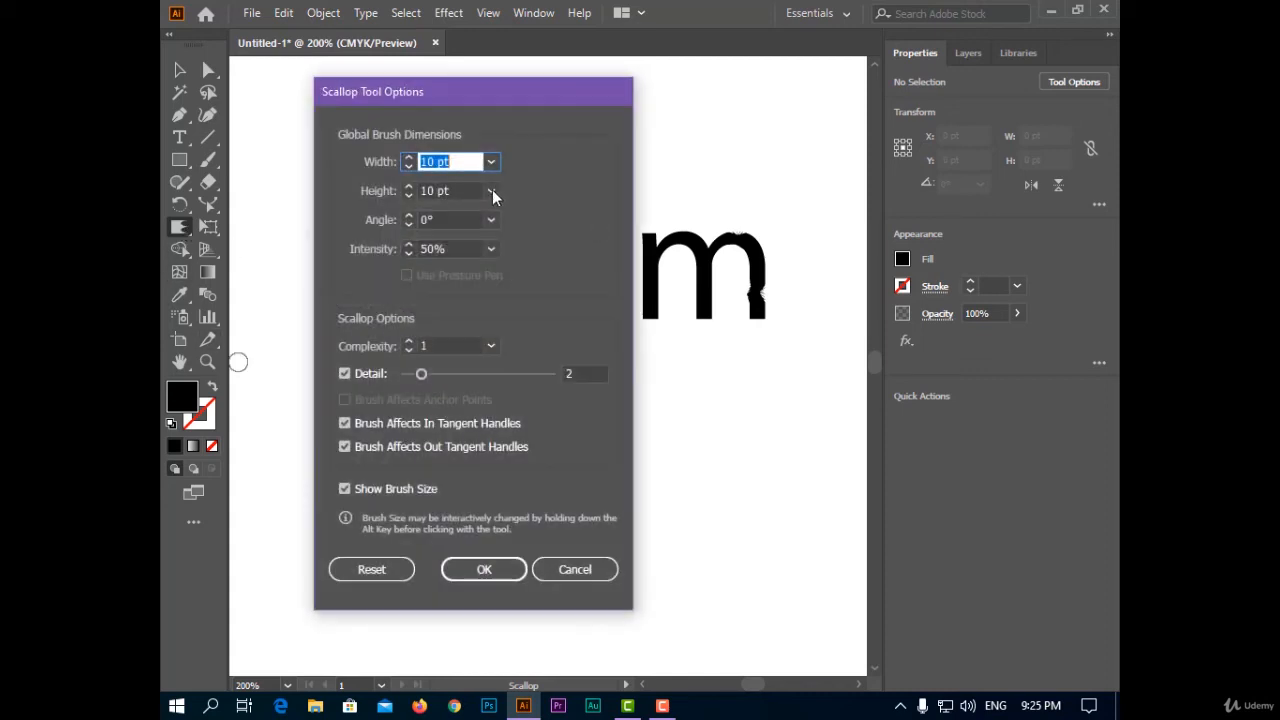
pyautogui.write('30')
pyautogui.doubleClick(427, 190)
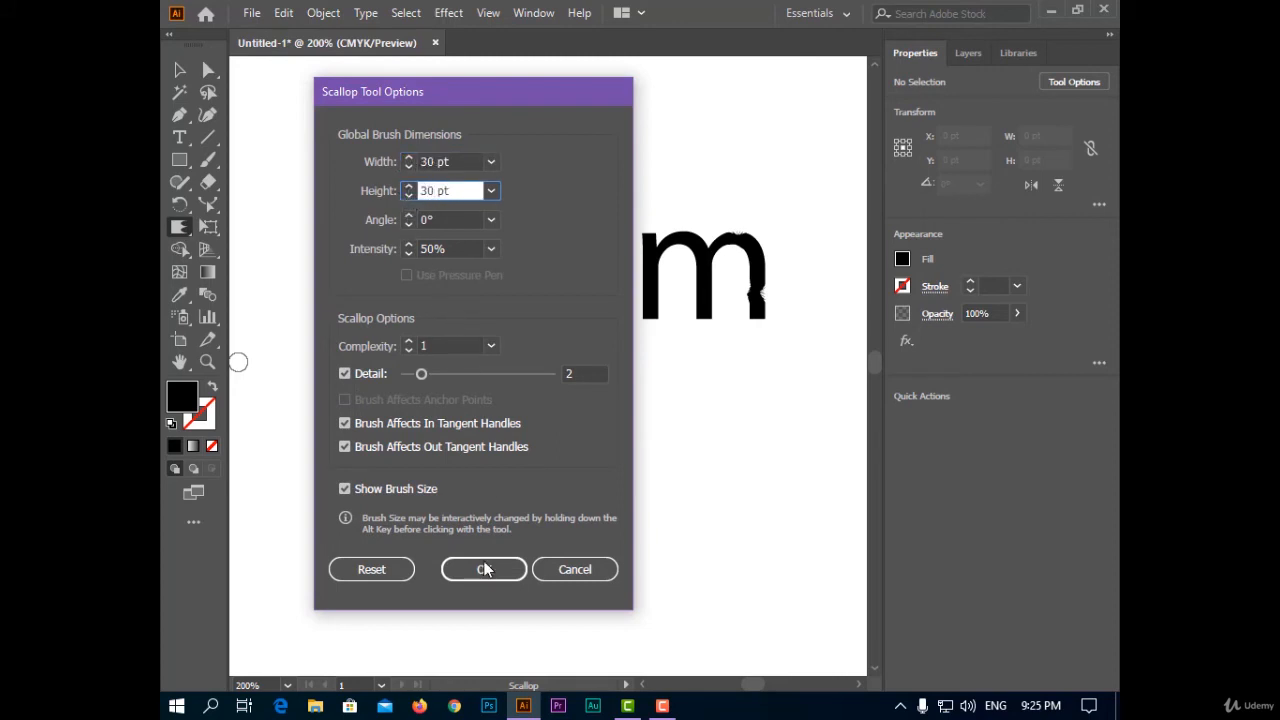
pyautogui.click(484, 569)
pyautogui.moveTo(327, 265)
pyautogui.mouseDown()
pyautogui.moveTo(377, 241)
pyautogui.moveTo(457, 258)
pyautogui.moveTo(427, 306)
pyautogui.moveTo(527, 243)
pyautogui.moveTo(609, 268)
pyautogui.moveTo(570, 260)
pyautogui.moveTo(575, 283)
pyautogui.moveTo(650, 283)
pyautogui.moveTo(673, 256)
pyautogui.moveTo(708, 248)
pyautogui.moveTo(772, 300)
pyautogui.mouseUp()
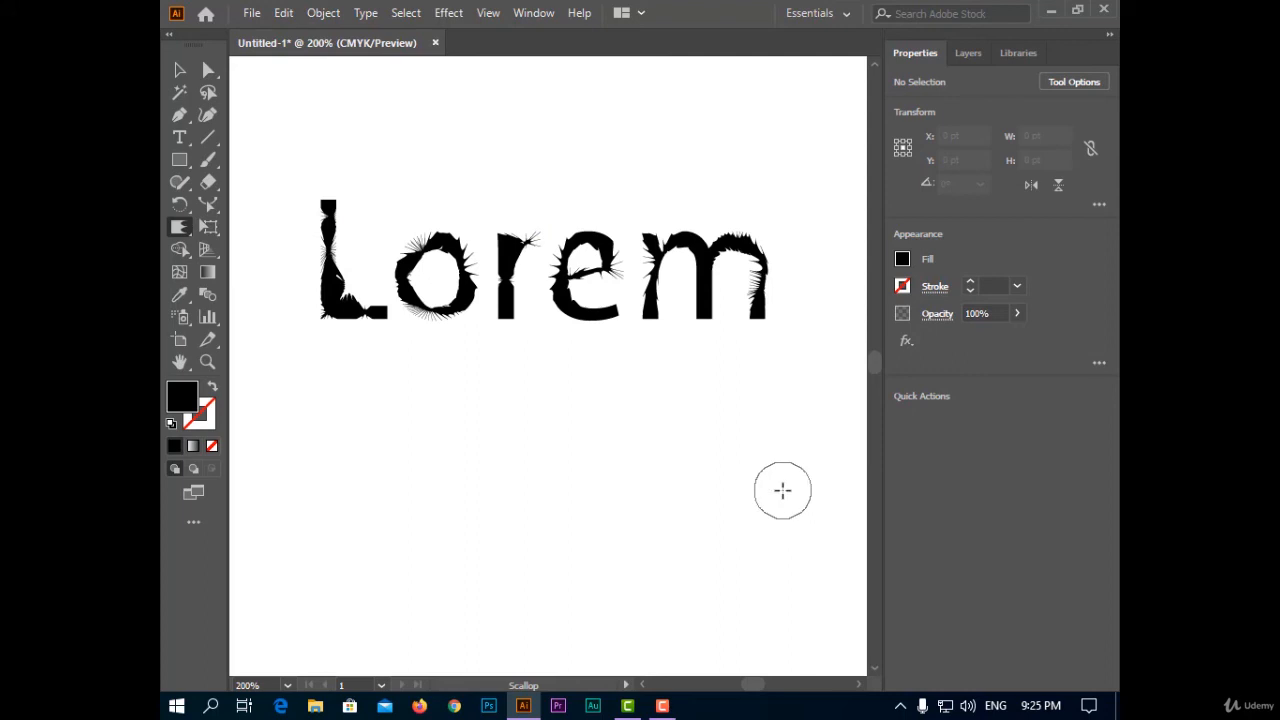
# - Switch to the Crystallize tool and pull spikes out of the edges and borders of all five coloured rectangles
pyautogui.hotkey('ctrl', '0')
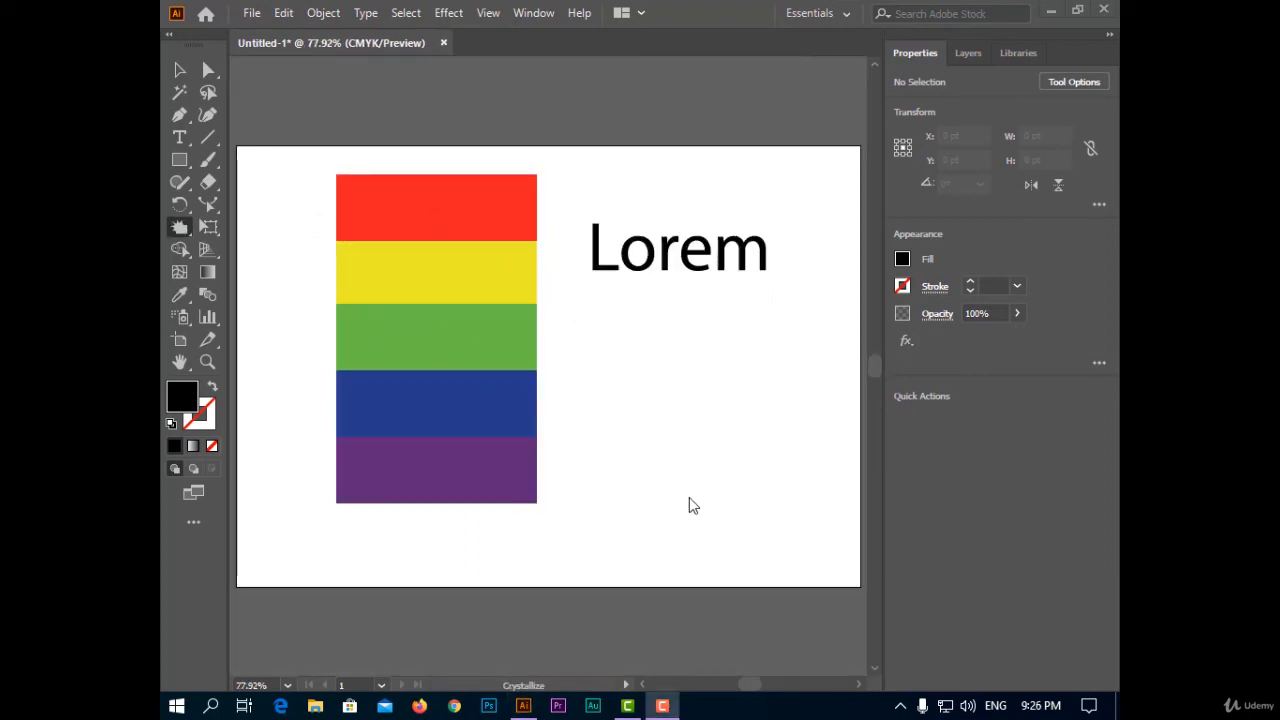
pyautogui.click(182, 232)
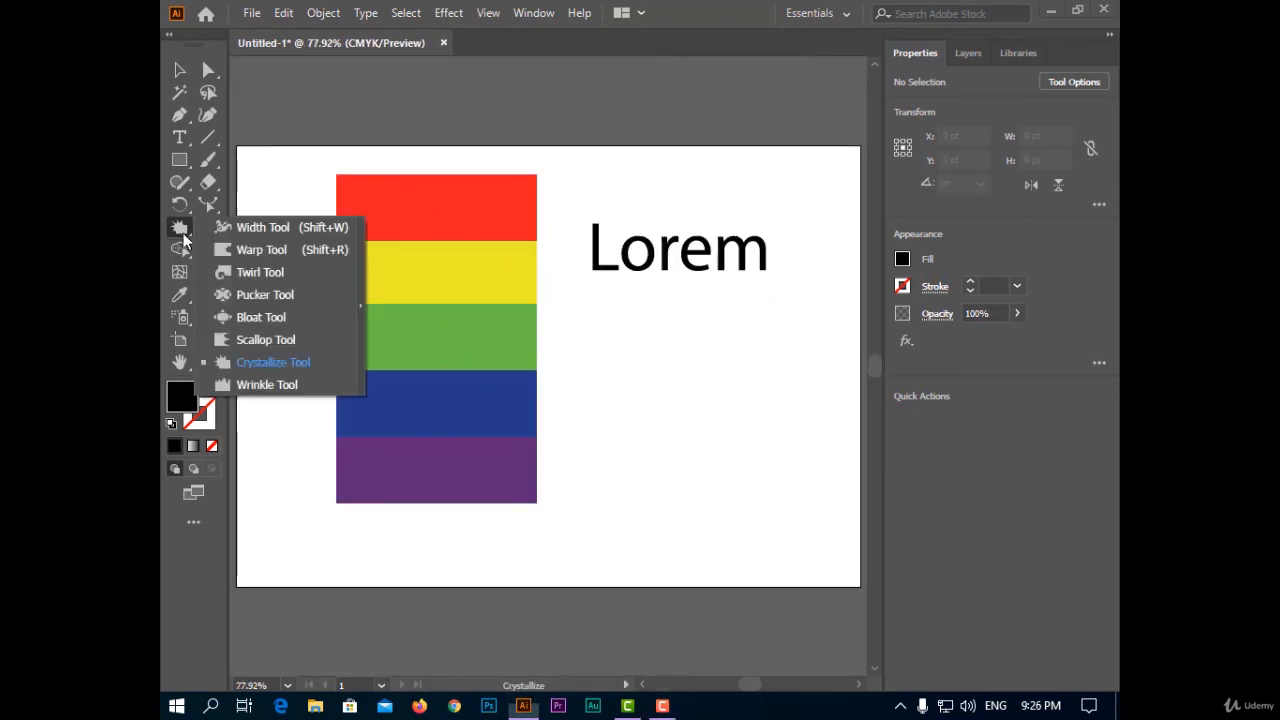
pyautogui.click(305, 363)
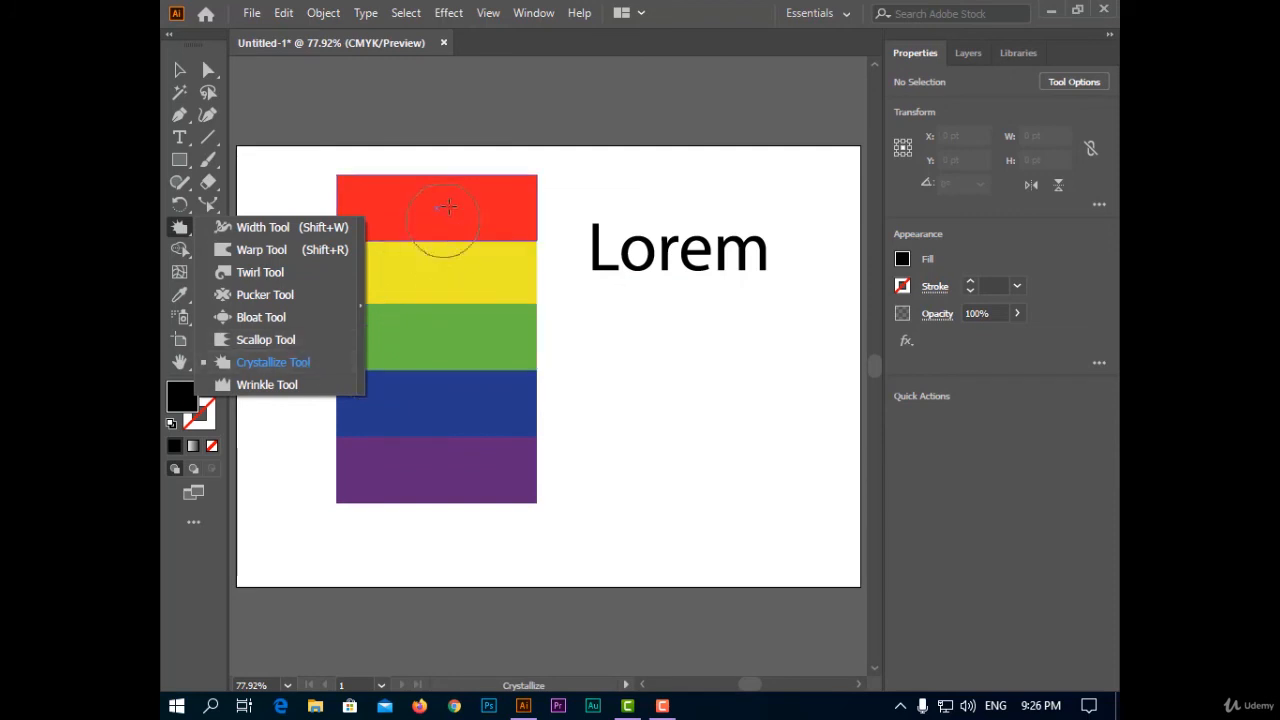
pyautogui.moveTo(468, 152)
pyautogui.mouseDown()
pyautogui.moveTo(331, 177)
pyautogui.moveTo(320, 255)
pyautogui.moveTo(395, 292)
pyautogui.moveTo(366, 523)
pyautogui.moveTo(446, 560)
pyautogui.moveTo(331, 558)
pyautogui.moveTo(323, 486)
pyautogui.moveTo(589, 506)
pyautogui.moveTo(523, 520)
pyautogui.moveTo(490, 440)
pyautogui.mouseUp()
pyautogui.moveTo(477, 347)
pyautogui.mouseDown()
pyautogui.moveTo(591, 357)
pyautogui.moveTo(486, 294)
pyautogui.moveTo(523, 251)
pyautogui.moveTo(514, 213)
pyautogui.moveTo(528, 129)
pyautogui.moveTo(409, 260)
pyautogui.moveTo(397, 235)
pyautogui.moveTo(400, 286)
pyautogui.moveTo(414, 270)
pyautogui.mouseUp()
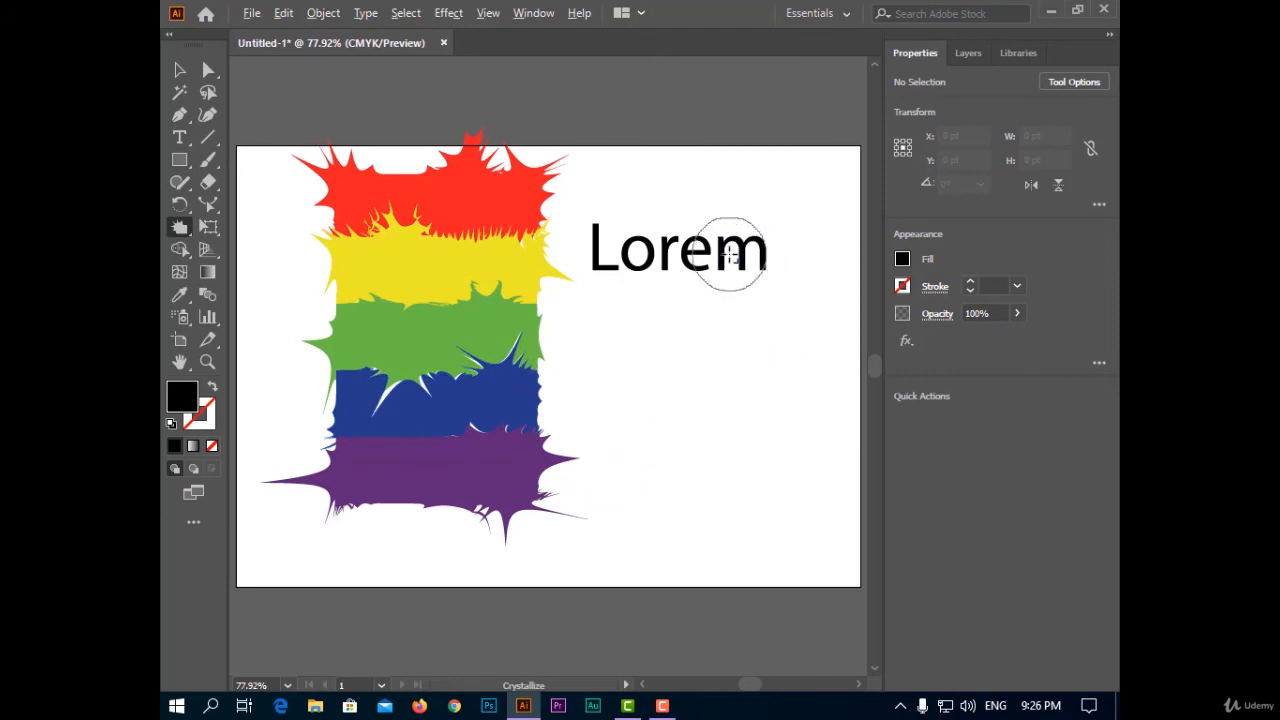
# - Set the Crystallize brush to 30 pt in width and height and stroke it across the Lorem letters
pyautogui.scroll(3, 734, 257)
pyautogui.moveTo(303, 247); pyautogui.dragTo(232, 247)
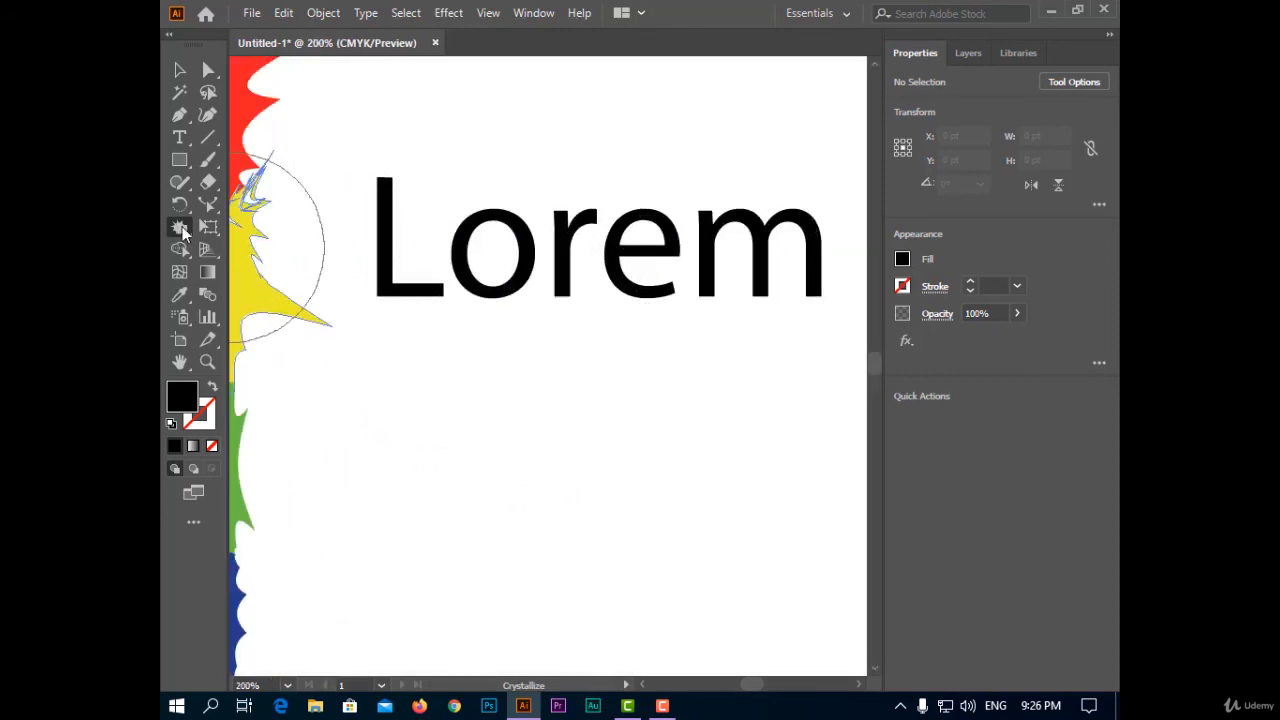
pyautogui.doubleClick(180, 228)
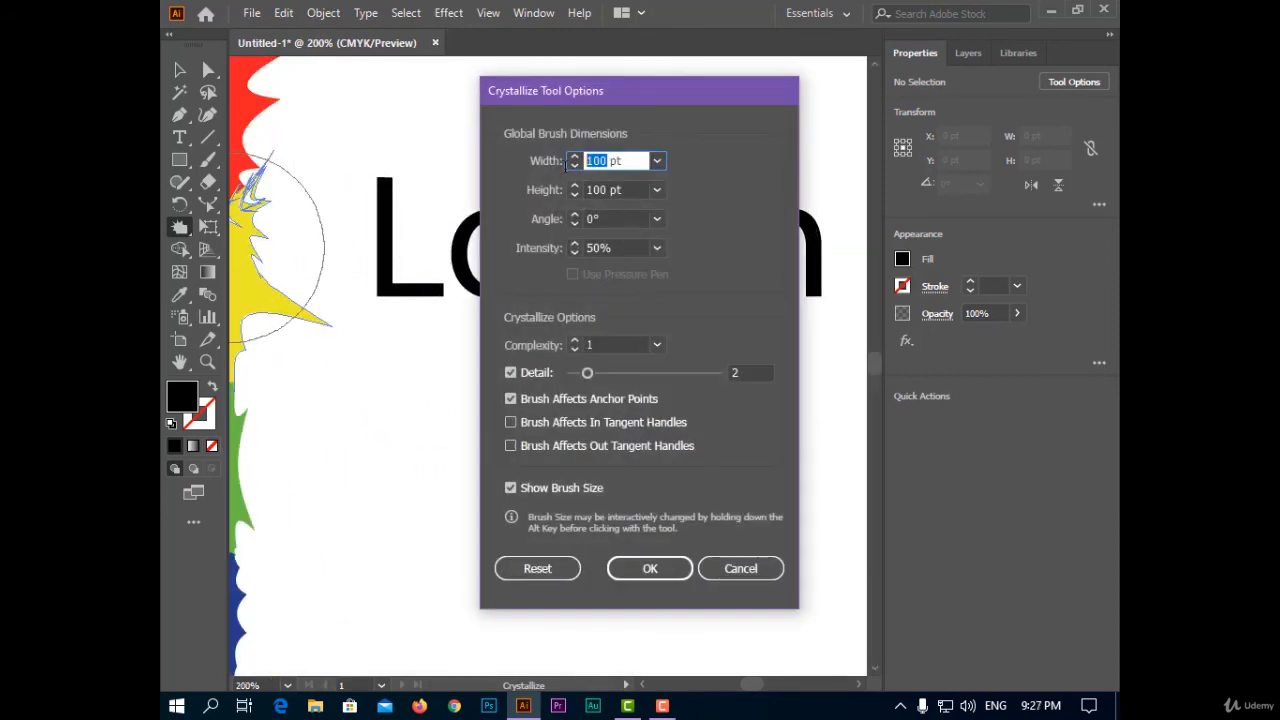
pyautogui.press('Tab')
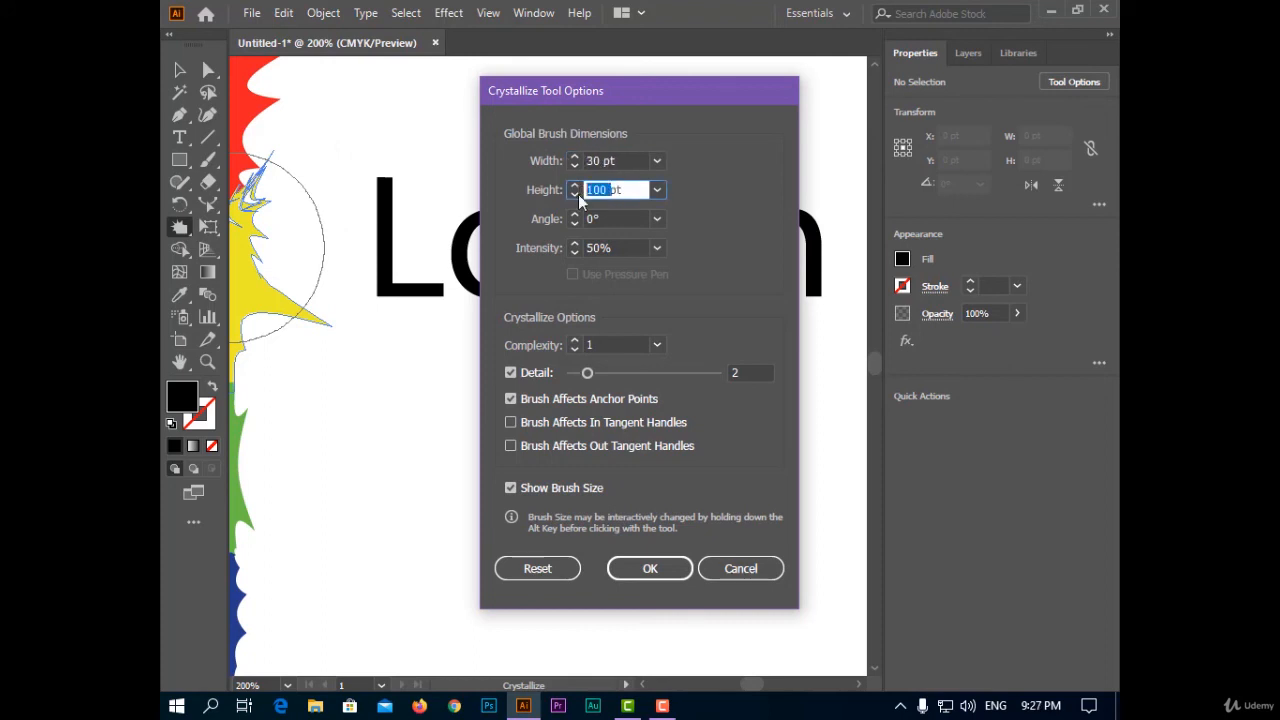
pyautogui.click(650, 568)
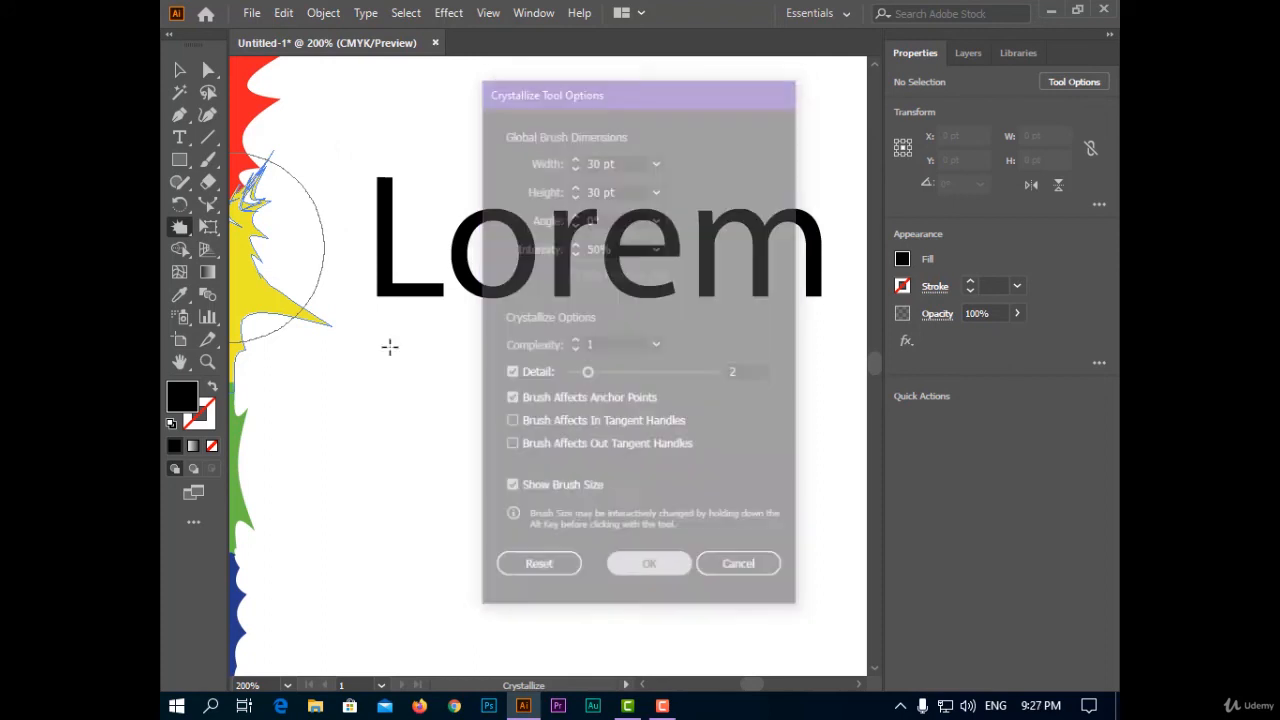
pyautogui.moveTo(405, 193)
pyautogui.mouseDown()
pyautogui.moveTo(397, 337)
pyautogui.moveTo(491, 286)
pyautogui.moveTo(491, 214)
pyautogui.moveTo(530, 232)
pyautogui.moveTo(566, 223)
pyautogui.moveTo(570, 270)
pyautogui.moveTo(654, 183)
pyautogui.moveTo(627, 307)
pyautogui.moveTo(740, 297)
pyautogui.moveTo(809, 177)
pyautogui.moveTo(820, 286)
pyautogui.moveTo(722, 281)
pyautogui.moveTo(666, 386)
pyautogui.moveTo(676, 524)
pyautogui.mouseUp()
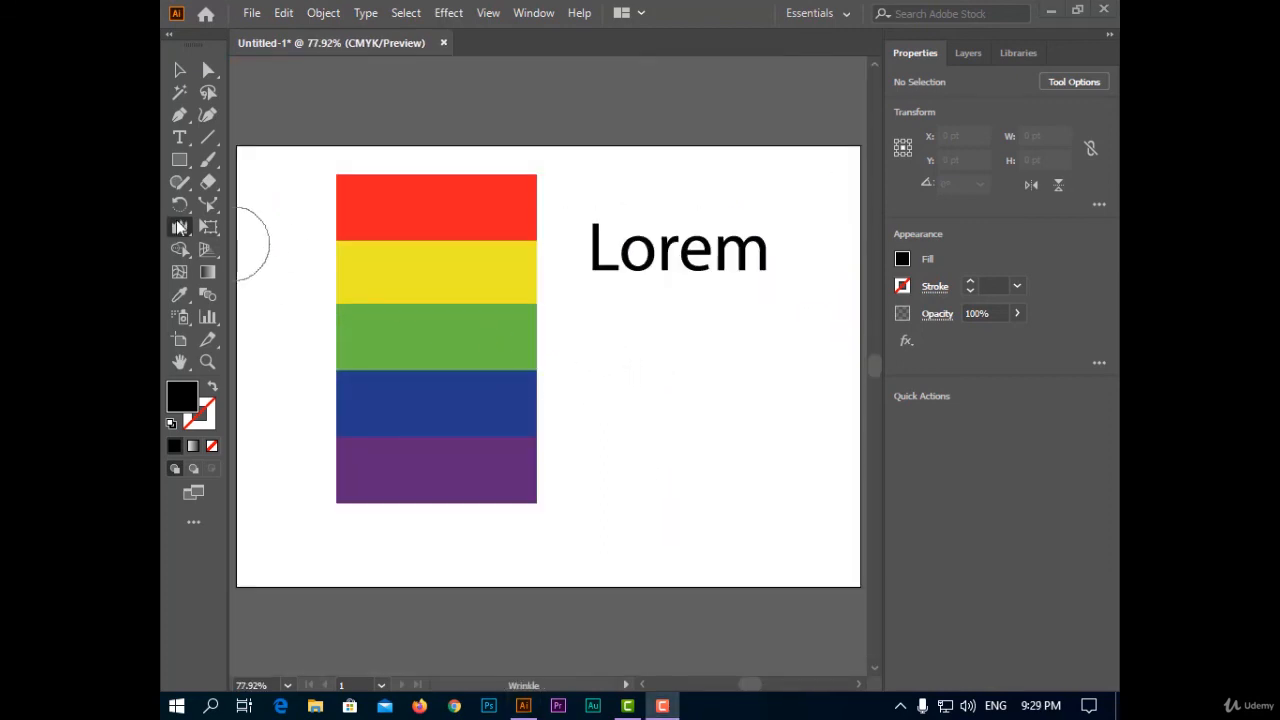
# - Wrinkle the horizontal edges and borders of all five coloured rectangles, plus the Lorem letters, with the Wrinkle tool
pyautogui.moveTo(179, 227)
pyautogui.mouseDown()
pyautogui.moveTo(343, 334)
pyautogui.moveTo(327, 386)
pyautogui.moveTo(372, 404)
pyautogui.mouseUp()
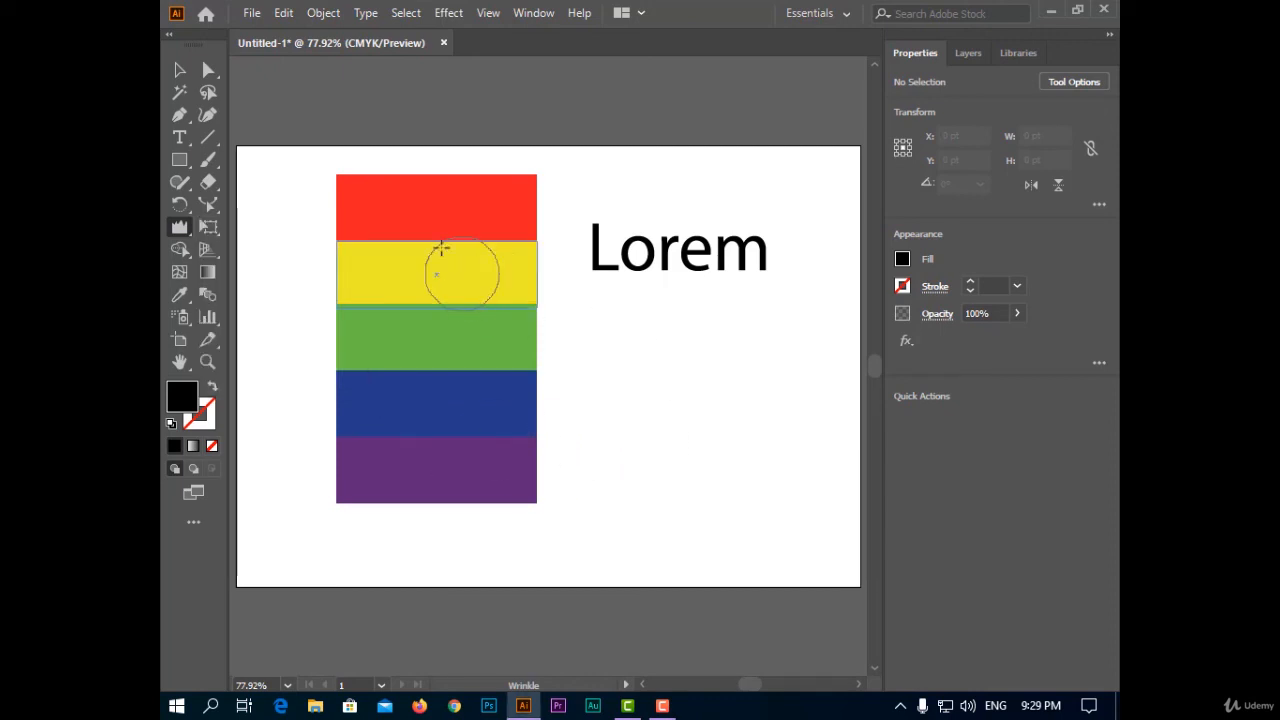
pyautogui.moveTo(404, 188)
pyautogui.mouseDown()
pyautogui.moveTo(372, 174)
pyautogui.moveTo(326, 217)
pyautogui.moveTo(412, 250)
pyautogui.moveTo(515, 247)
pyautogui.moveTo(486, 251)
pyautogui.moveTo(522, 190)
pyautogui.mouseUp()
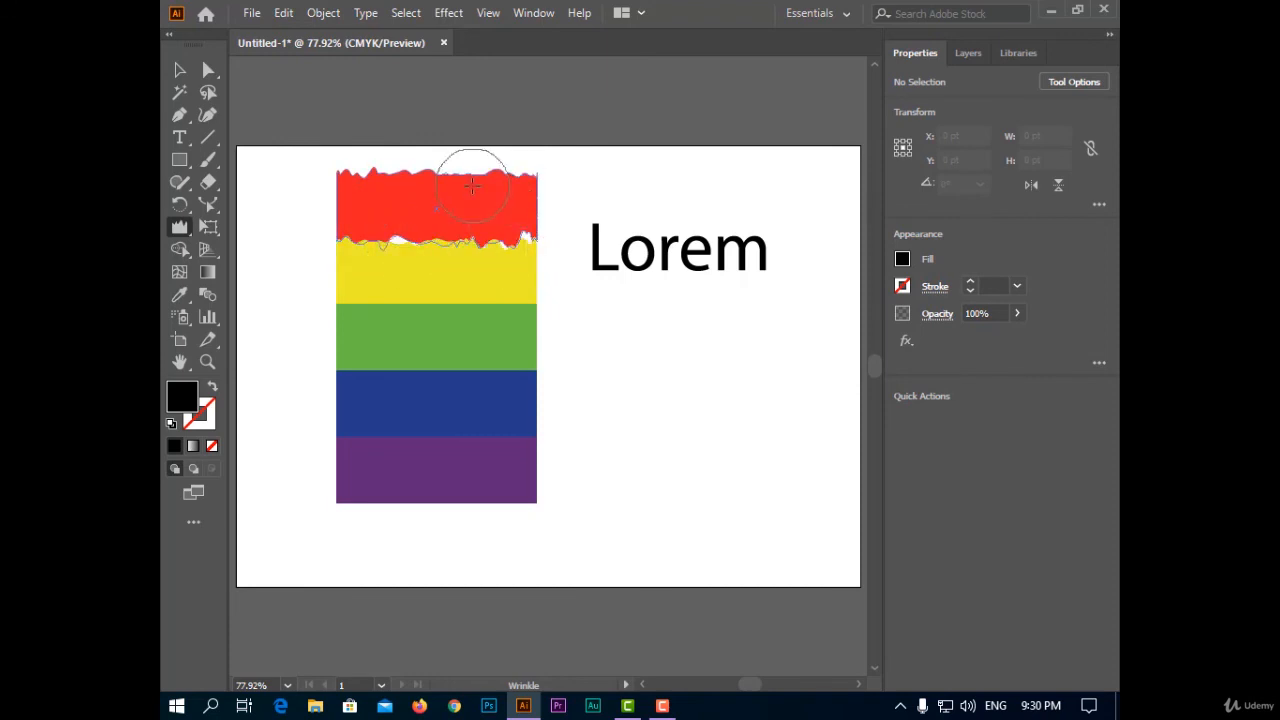
pyautogui.moveTo(527, 214); pyautogui.dragTo(524, 242)
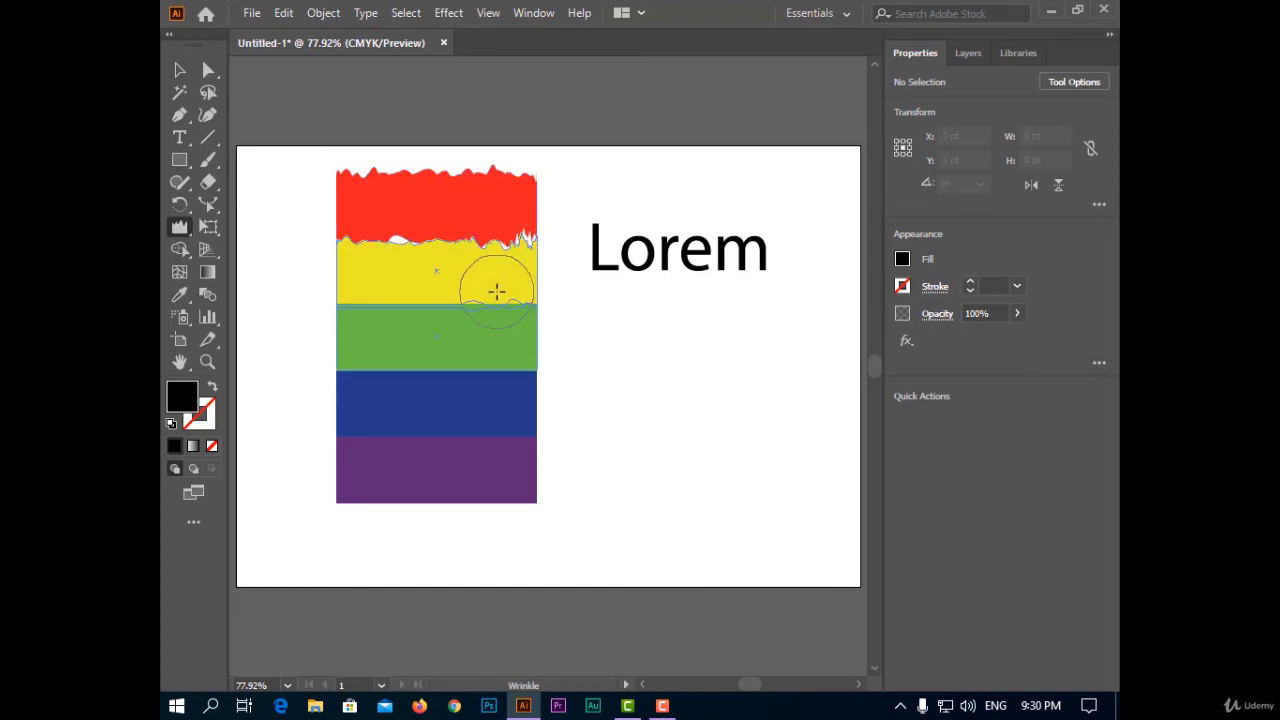
pyautogui.moveTo(497, 291); pyautogui.dragTo(490, 296)
pyautogui.moveTo(414, 309)
pyautogui.mouseDown()
pyautogui.moveTo(380, 294)
pyautogui.moveTo(360, 303)
pyautogui.moveTo(337, 337)
pyautogui.moveTo(349, 373)
pyautogui.mouseUp()
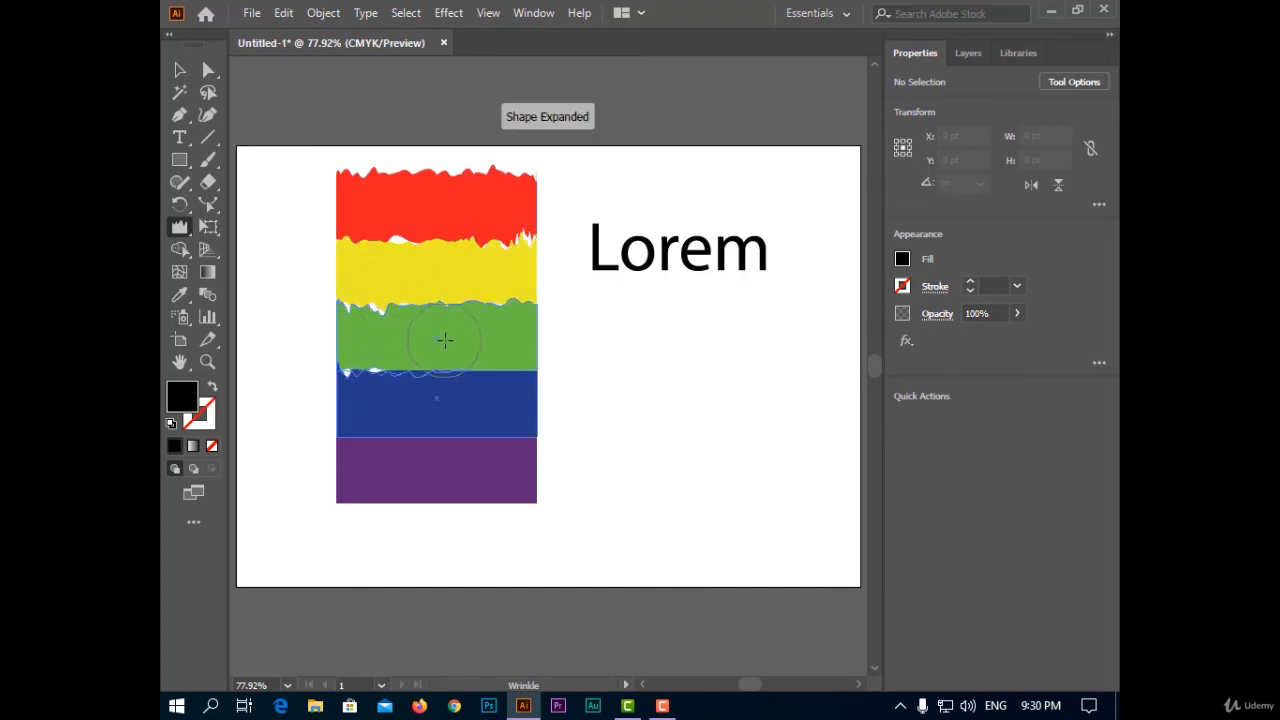
pyautogui.moveTo(505, 436)
pyautogui.mouseDown()
pyautogui.moveTo(364, 432)
pyautogui.moveTo(374, 512)
pyautogui.mouseUp()
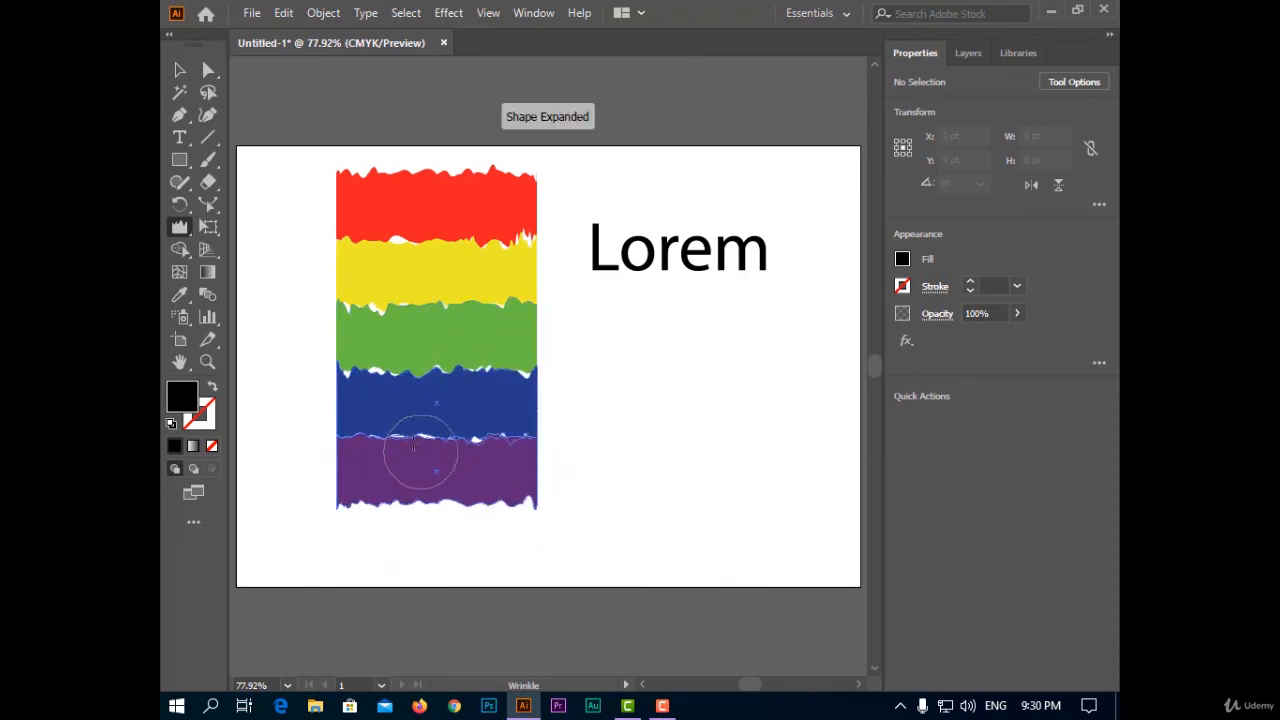
pyautogui.moveTo(588, 251)
pyautogui.mouseDown()
pyautogui.moveTo(696, 241)
pyautogui.moveTo(759, 257)
pyautogui.moveTo(586, 249)
pyautogui.mouseUp()
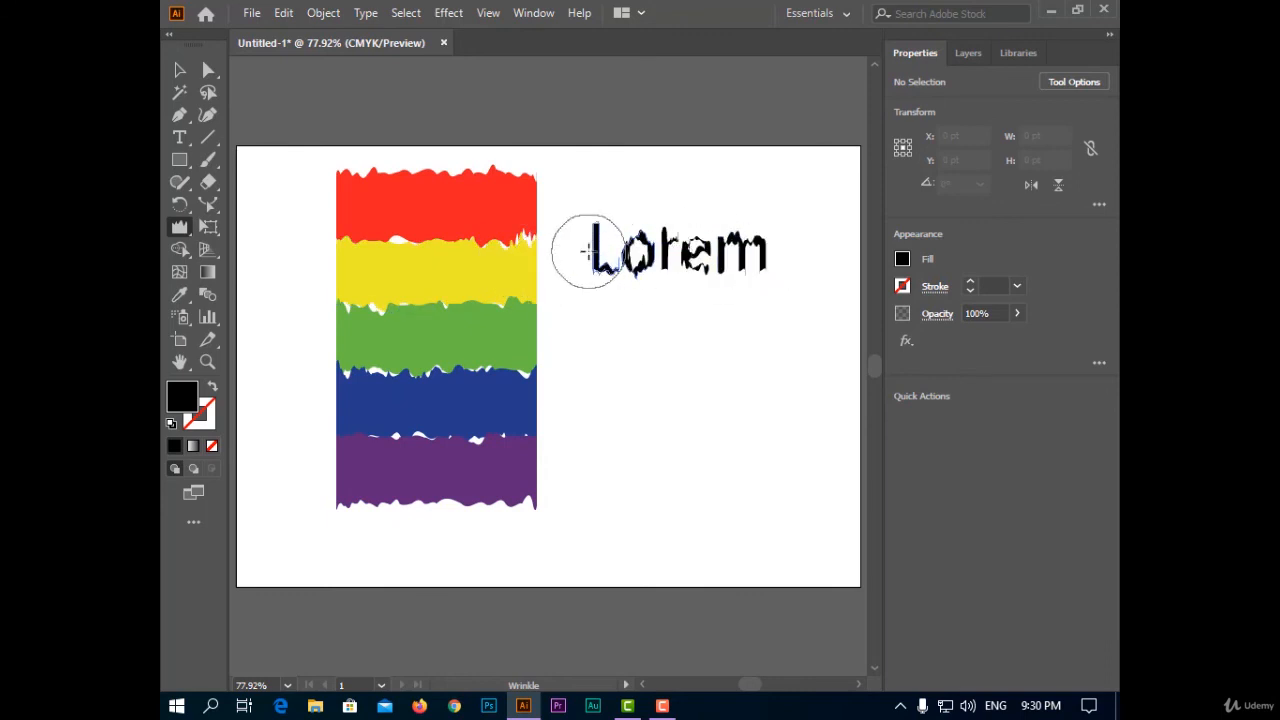